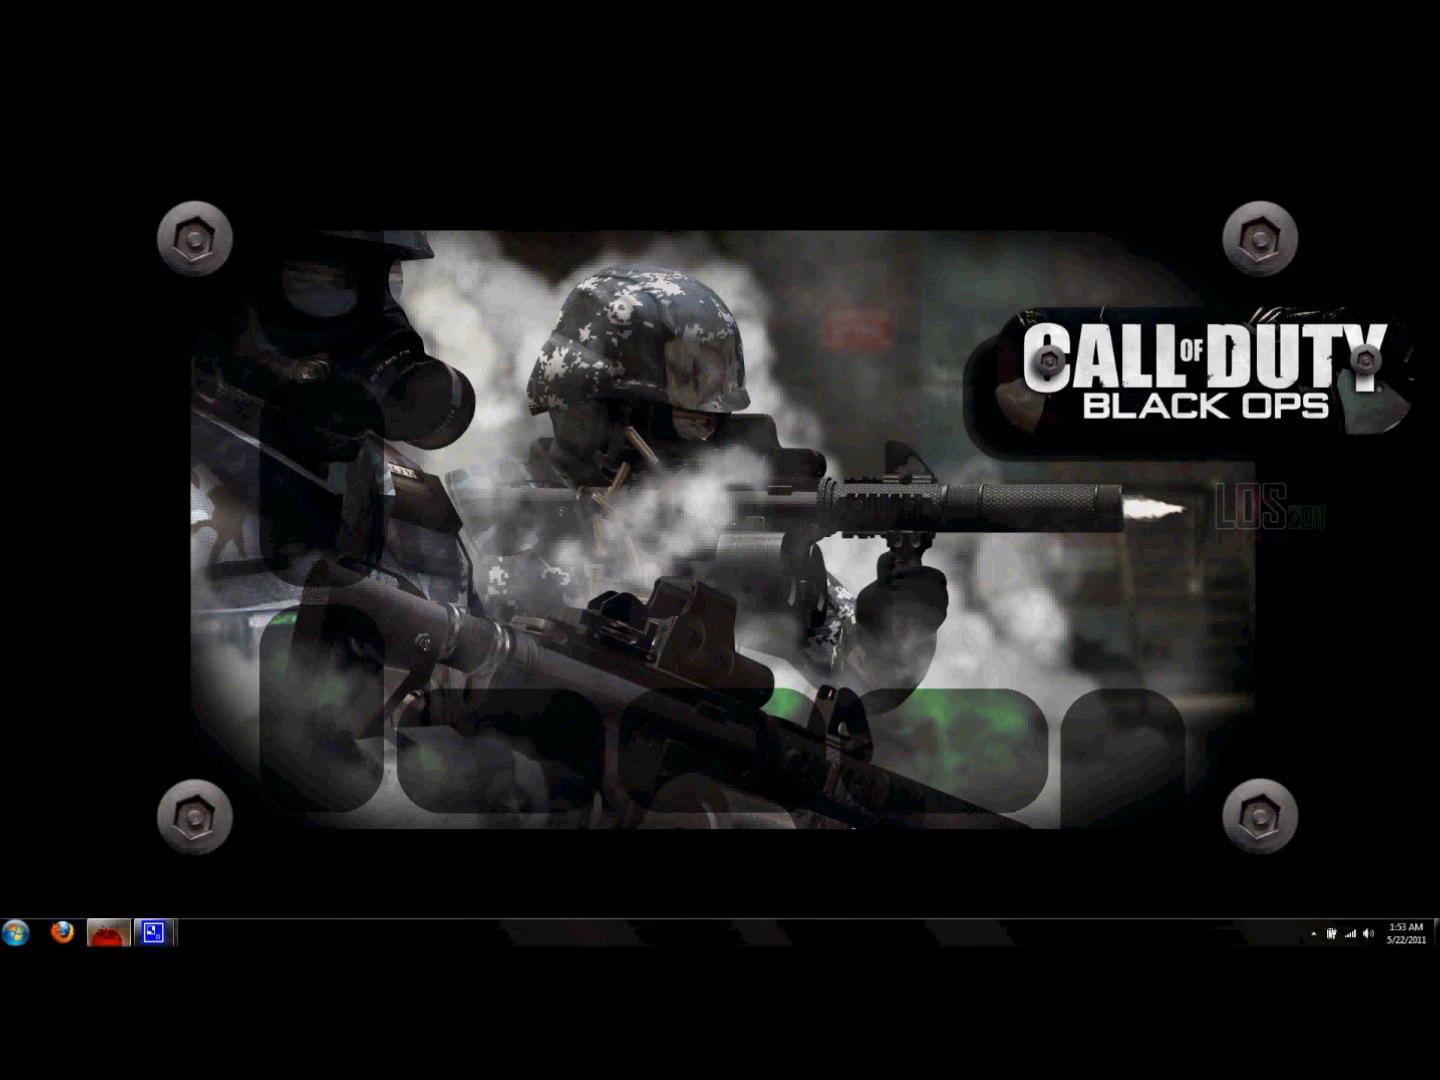
- Switch to GIMP, select the call of duty.jpg layer, and hide the game cover and screw head.jpg layers
left_click(108, 936)
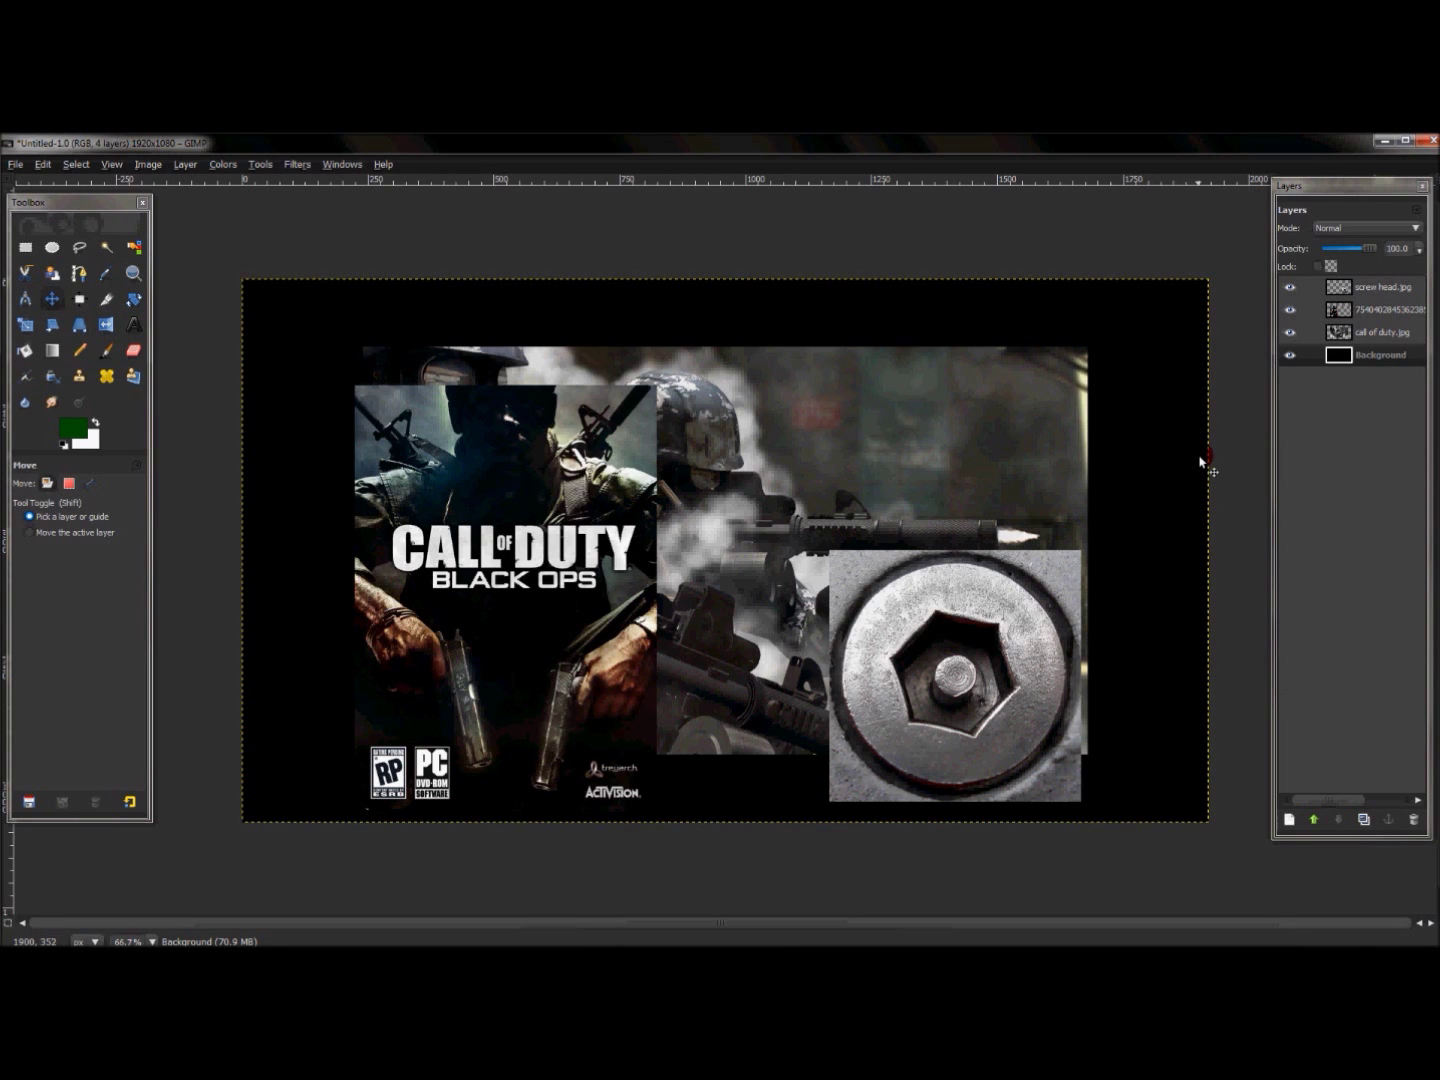
mouse_move(1265, 461)
left_mouse_down()
mouse_move(1220, 496)
mouse_move(1360, 340)
mouse_move(981, 726)
mouse_move(837, 935)
mouse_move(767, 941)
mouse_move(684, 866)
left_mouse_up()
mouse_move(685, 858)
left_mouse_down()
mouse_move(598, 769)
mouse_move(702, 685)
mouse_move(824, 690)
mouse_move(829, 644)
mouse_move(664, 585)
mouse_move(592, 587)
mouse_move(1003, 657)
left_mouse_up()
mouse_move(1313, 475)
left_mouse_down()
mouse_move(1364, 410)
mouse_move(1370, 375)
left_mouse_up()
left_click(1373, 332)
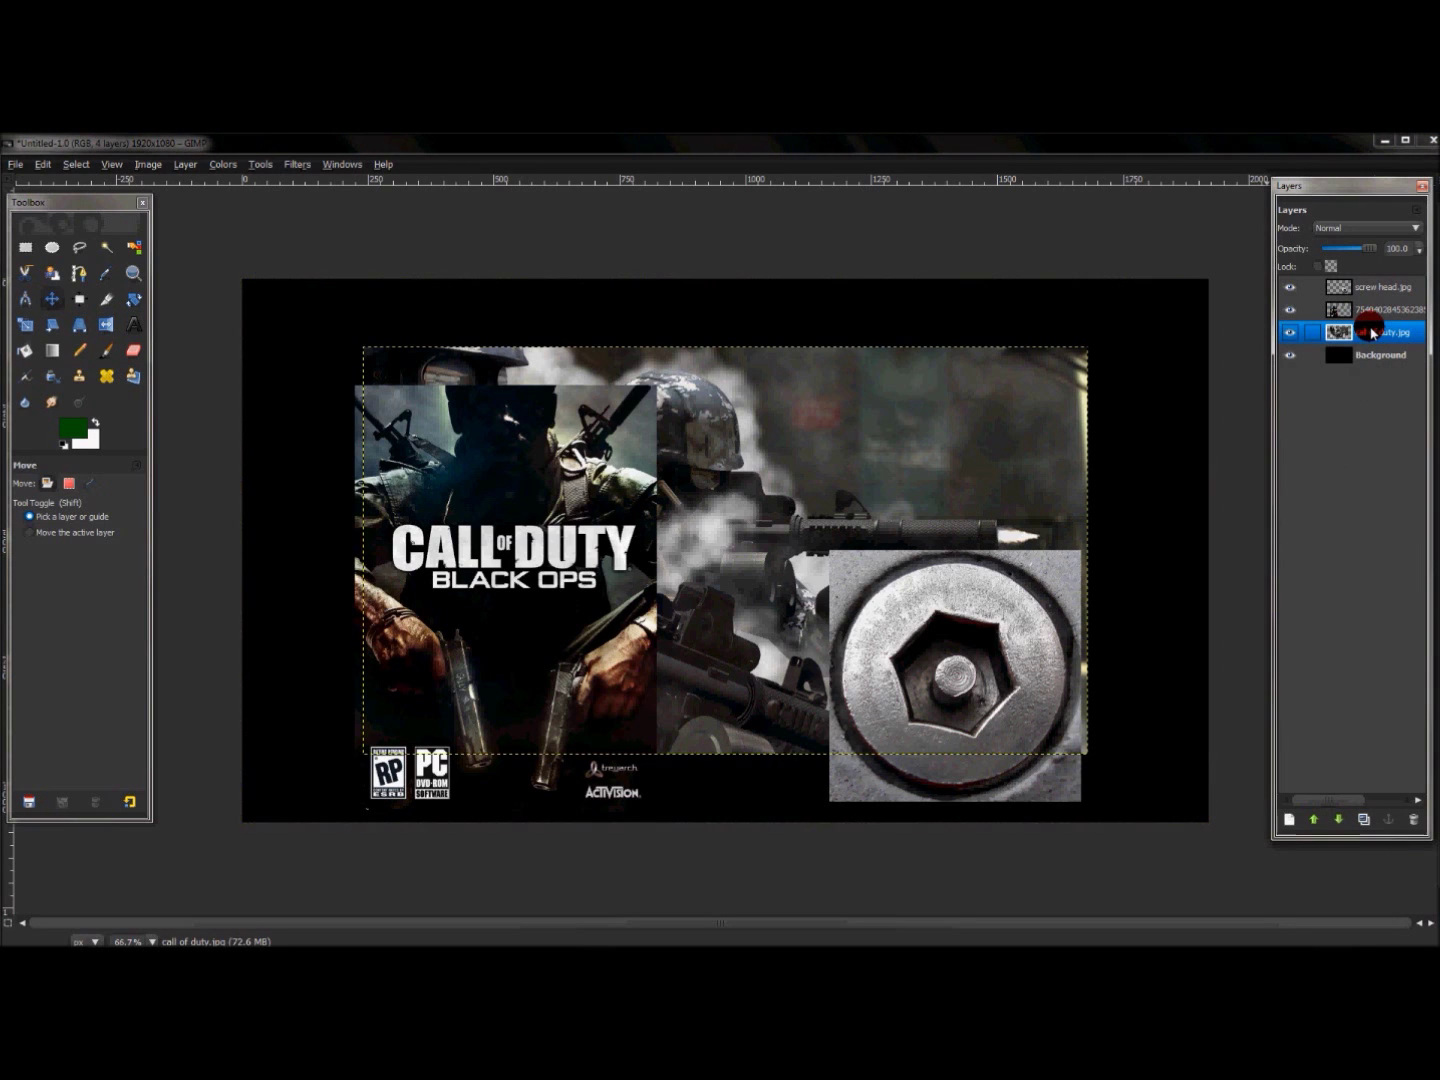
left_click_drag(1373, 332, 1330, 316)
left_click(1292, 311)
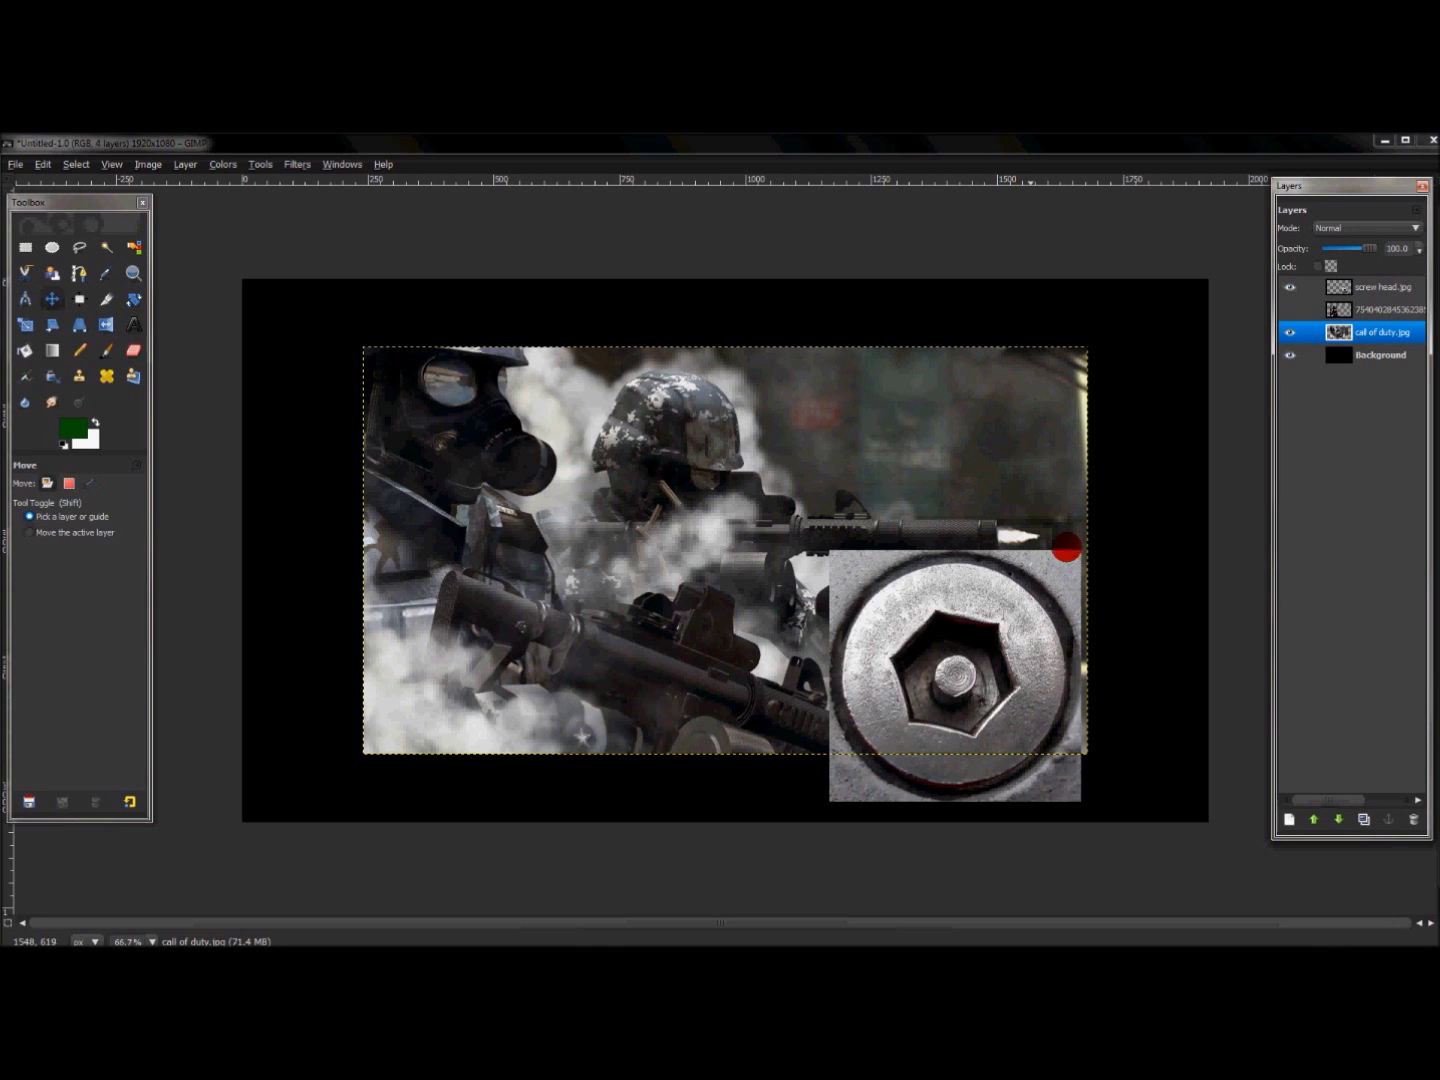
left_click(1291, 290)
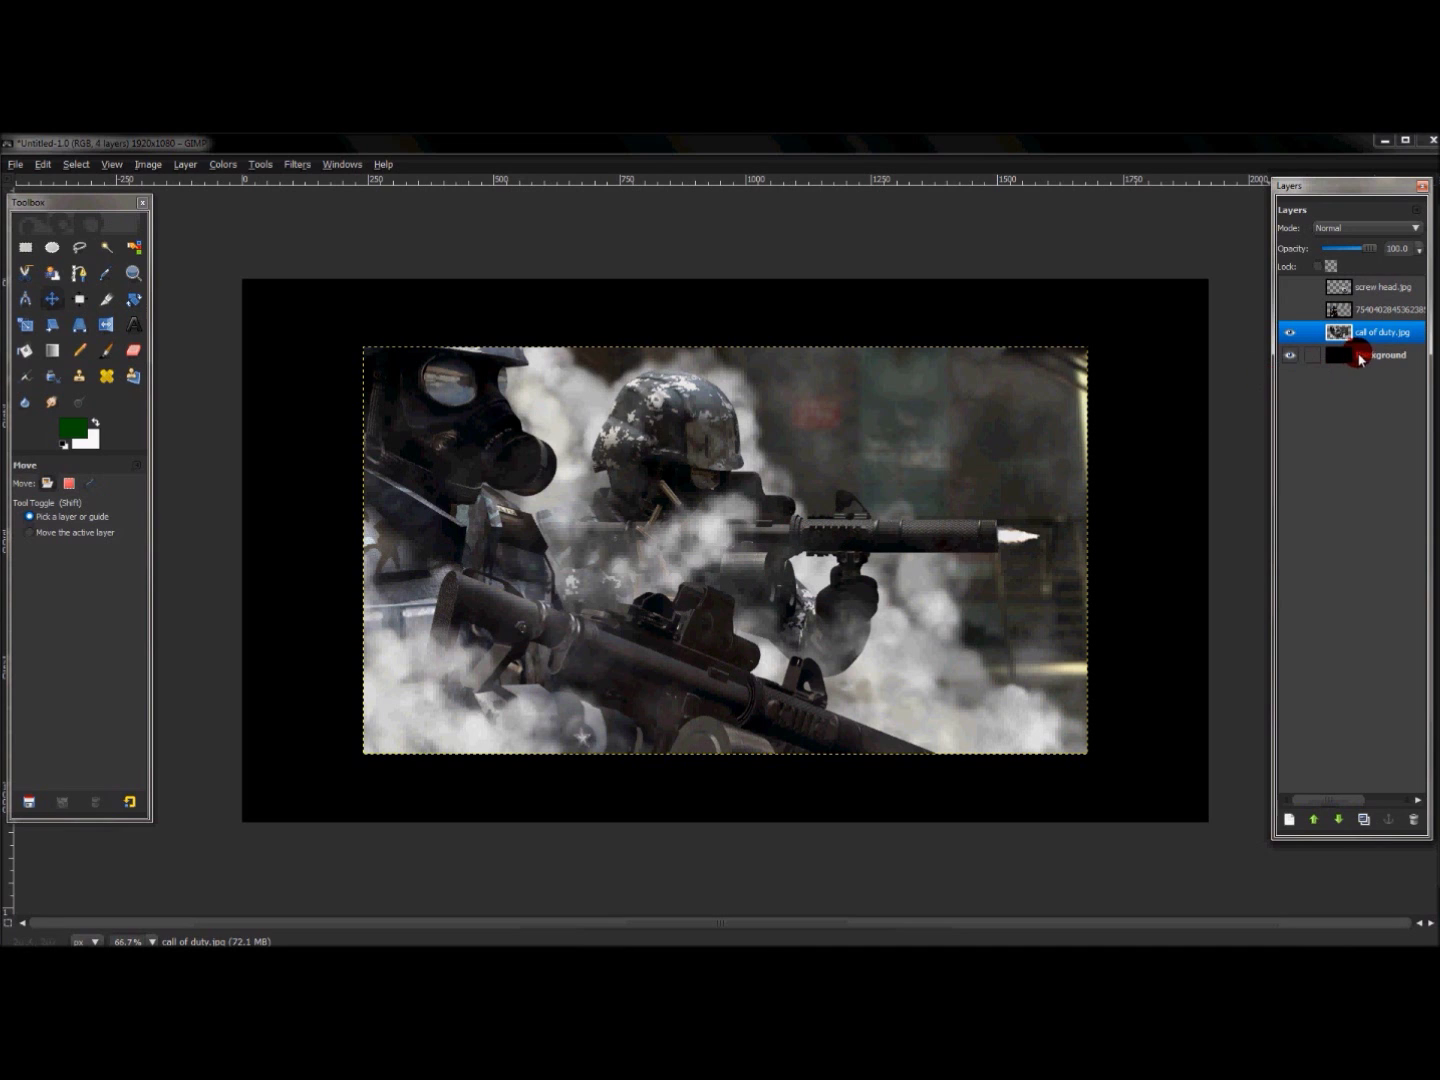
- Add a white (full opacity) layer mask to the call of duty.jpg layer
right_click(1374, 329)
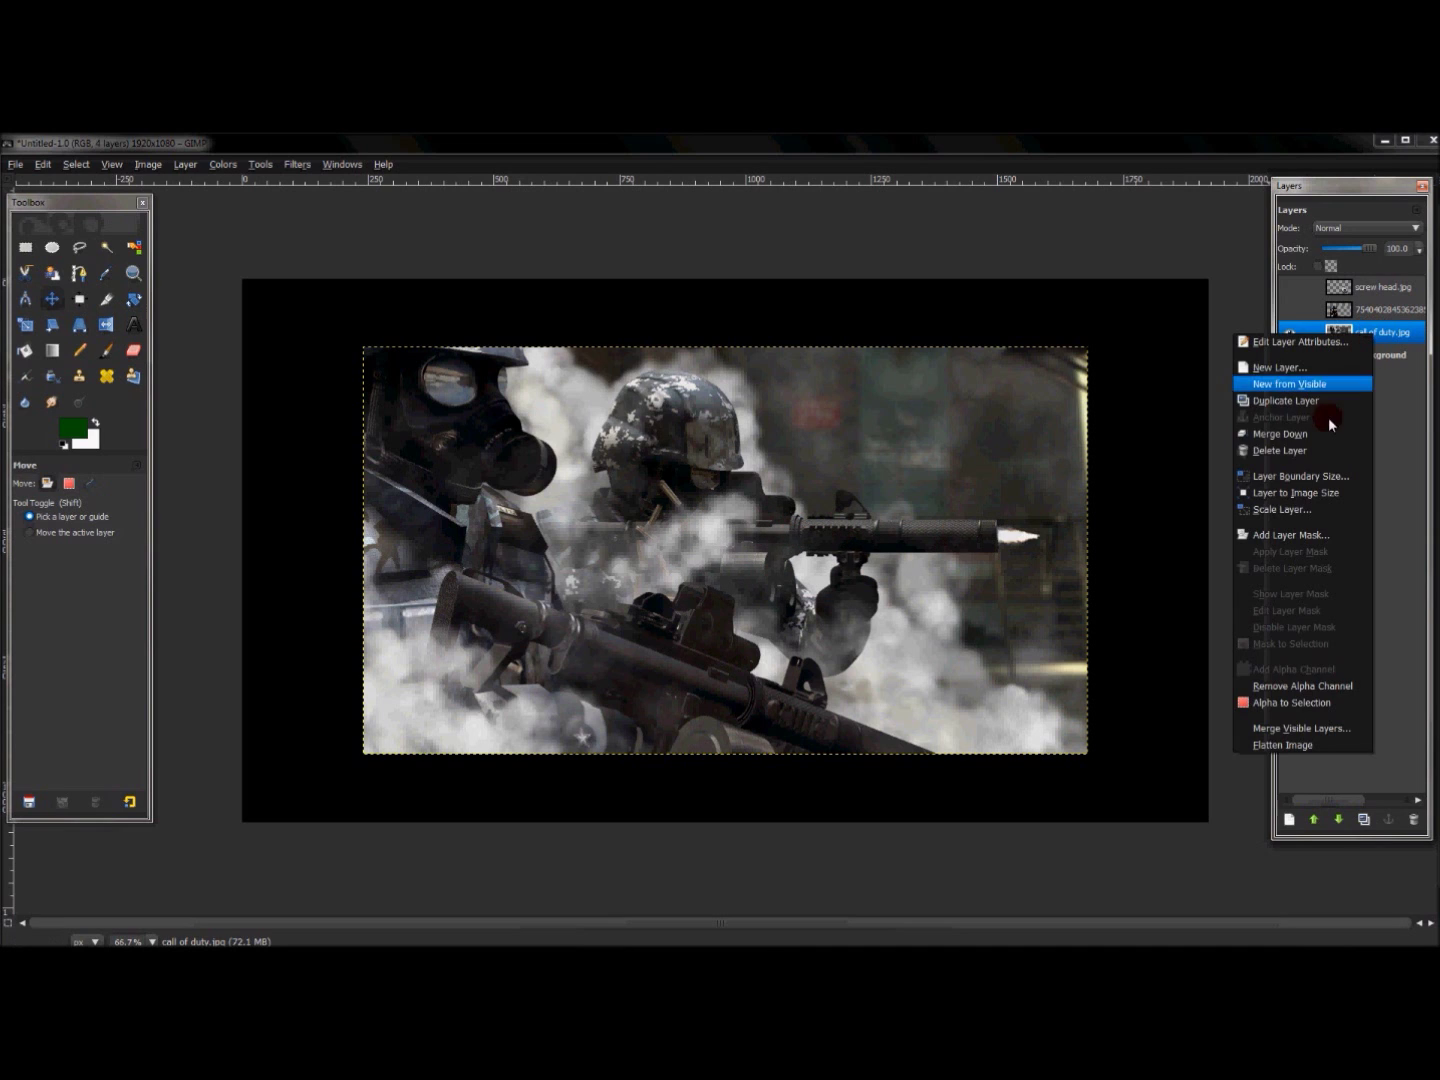
left_click(1326, 534)
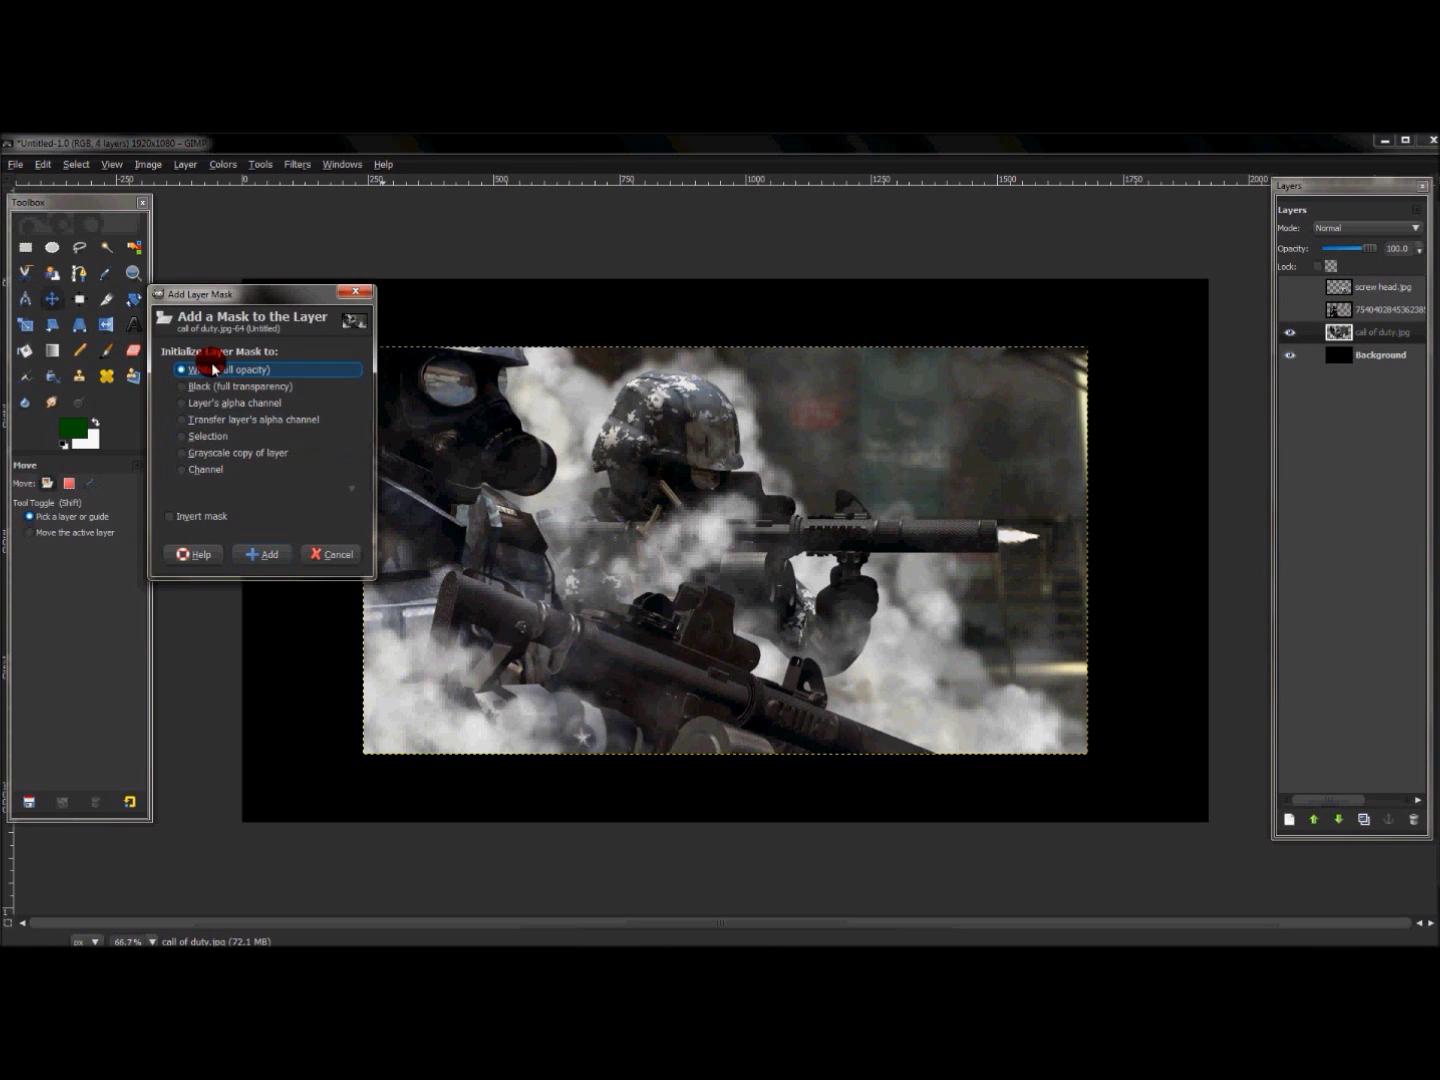
left_click(262, 553)
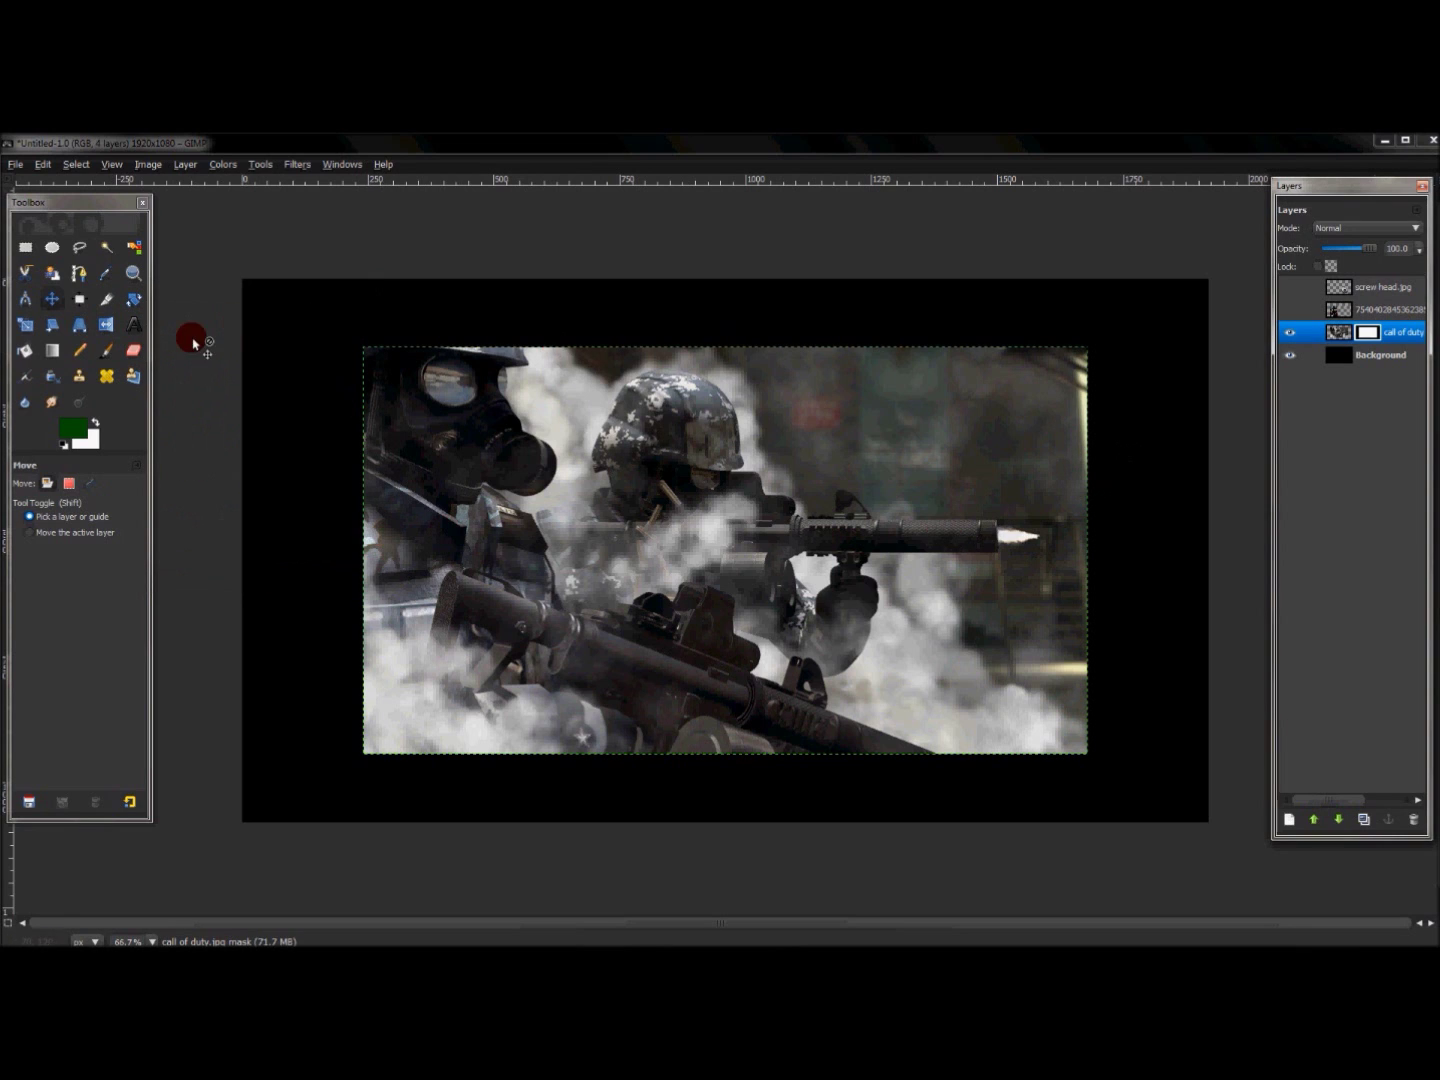
- Paint the soldier picture's corners black on the layer mask with the Paintbrush, using the Circle (11) brush at scale 6.70
left_click(108, 348)
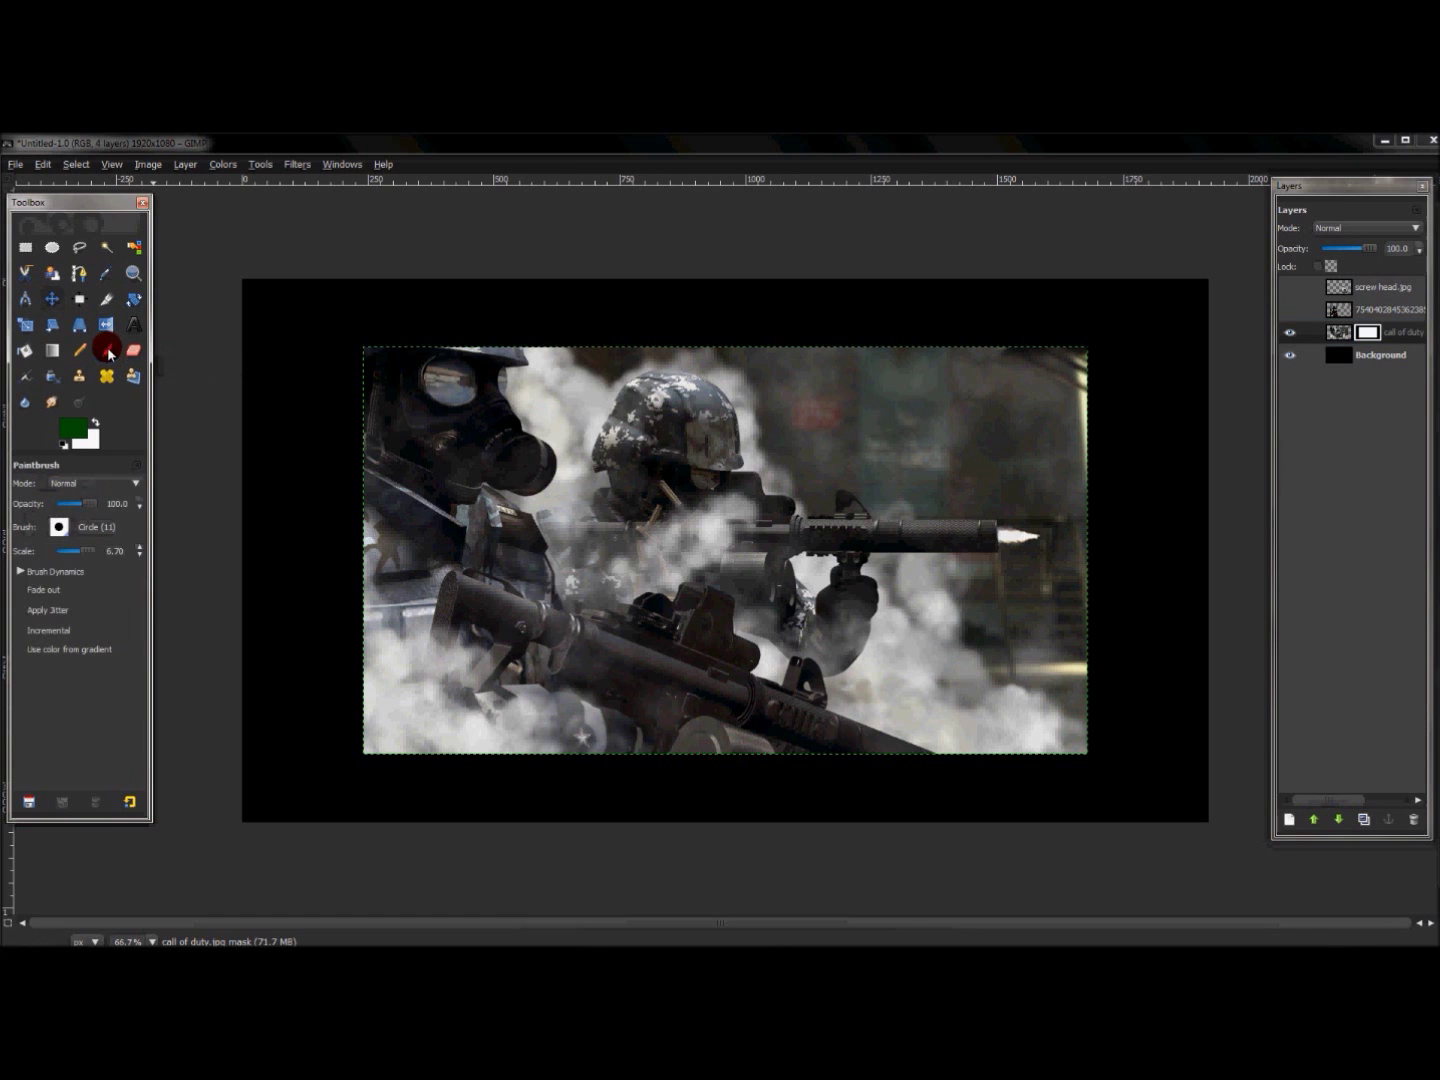
left_click(64, 443)
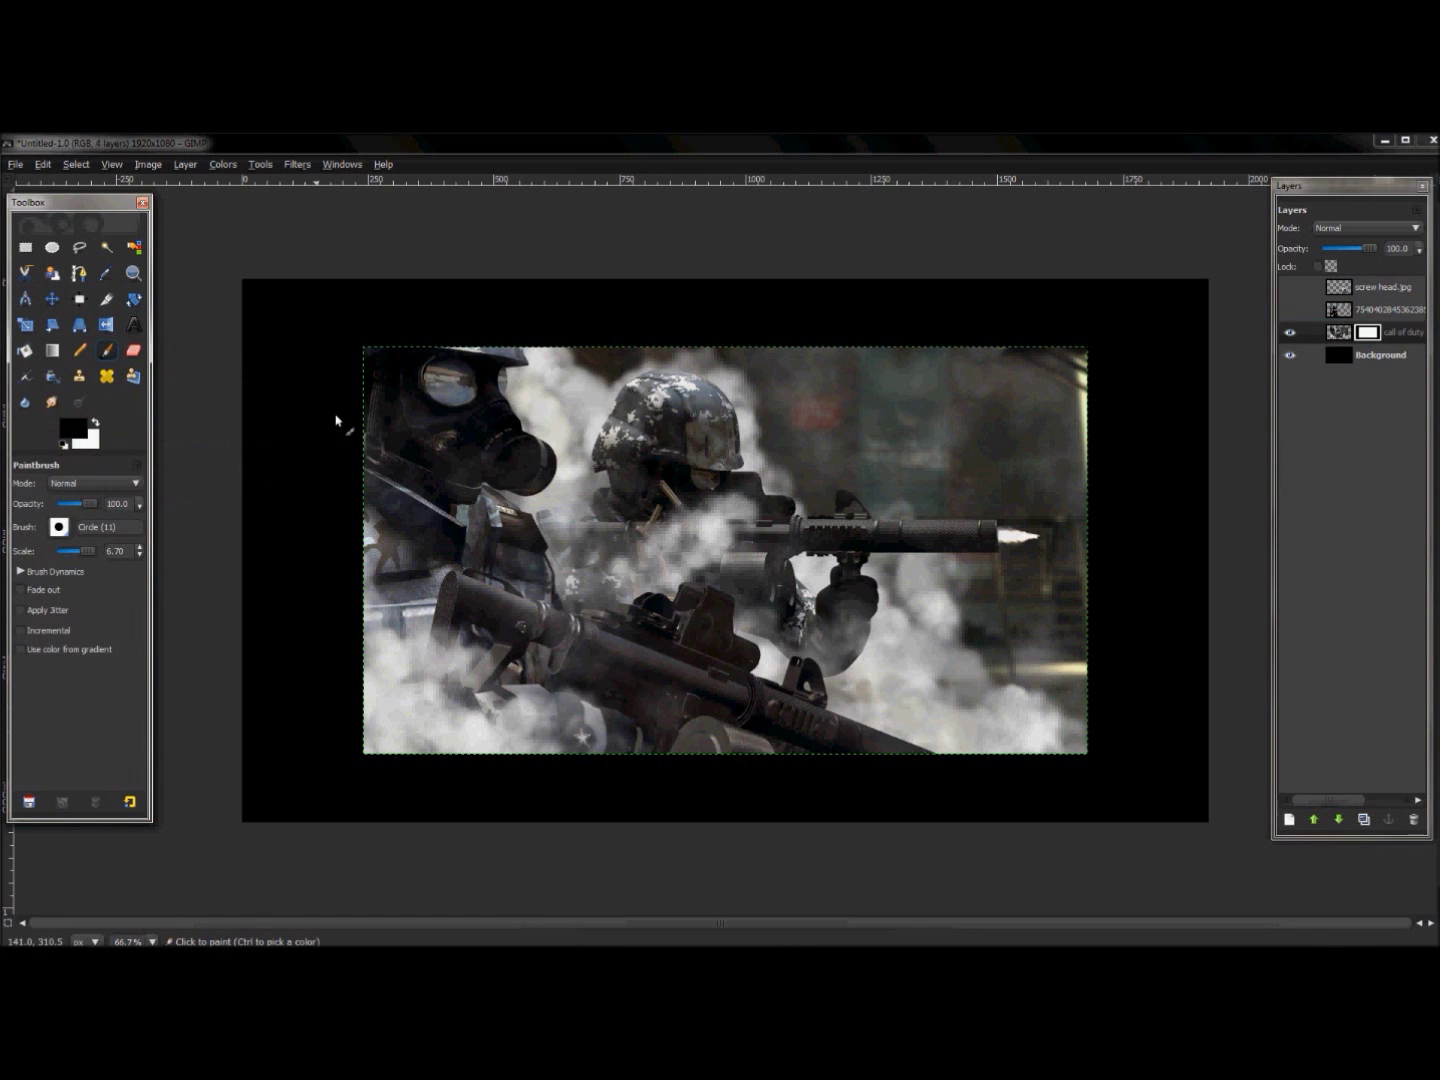
left_click(409, 348)
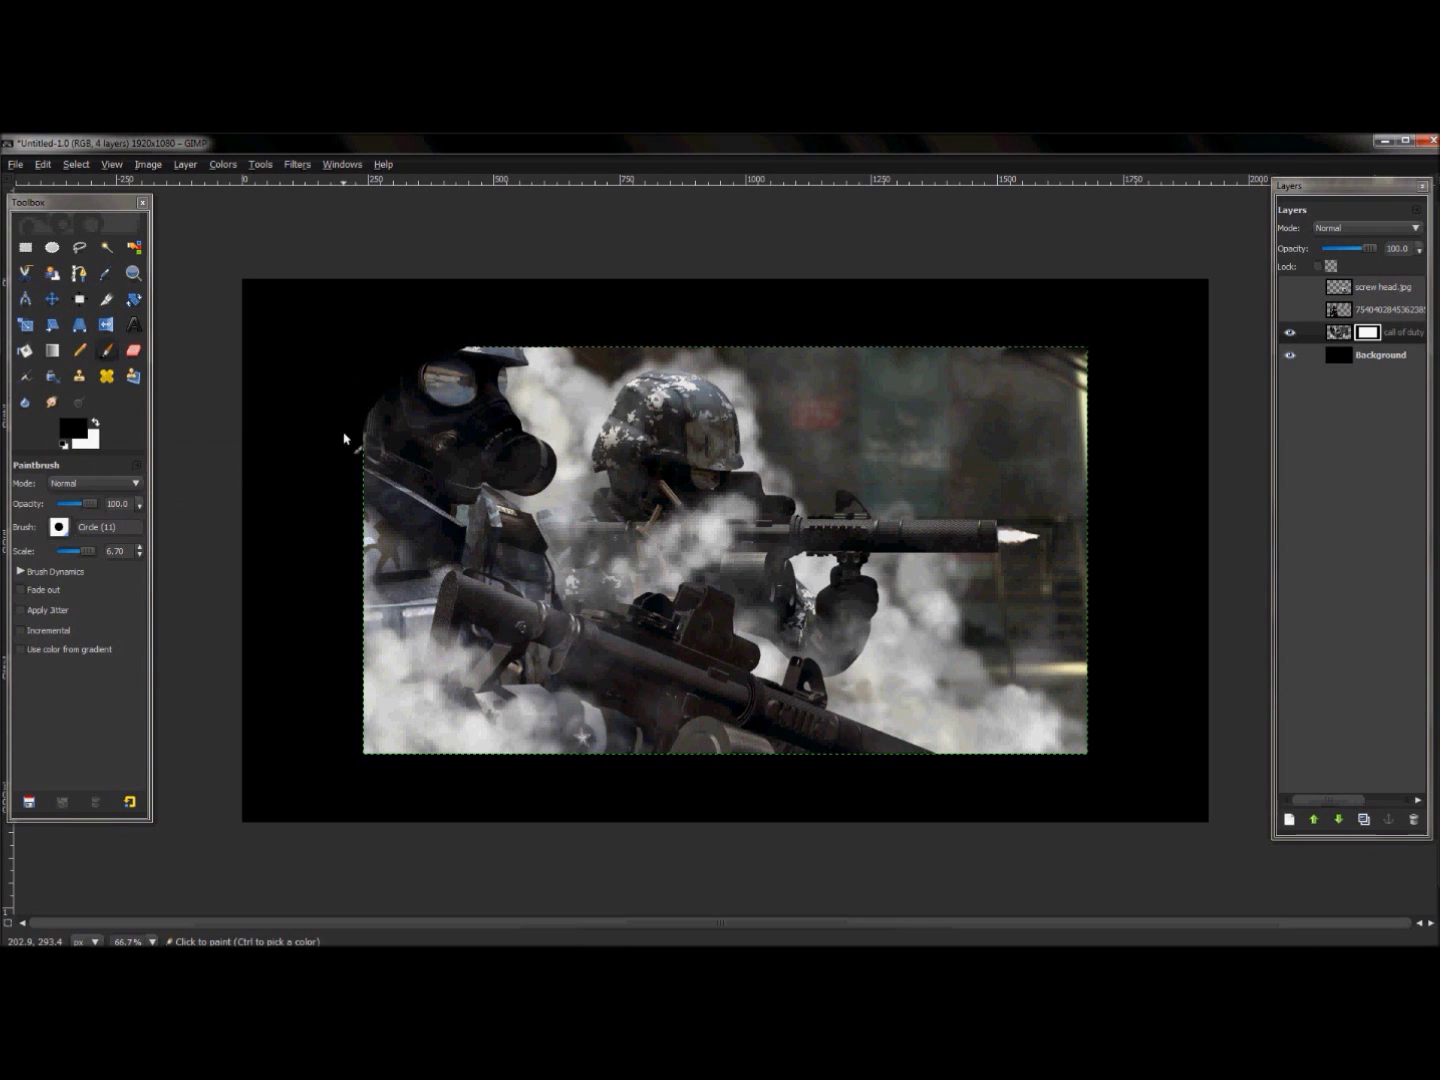
left_click_drag(345, 678, 455, 790)
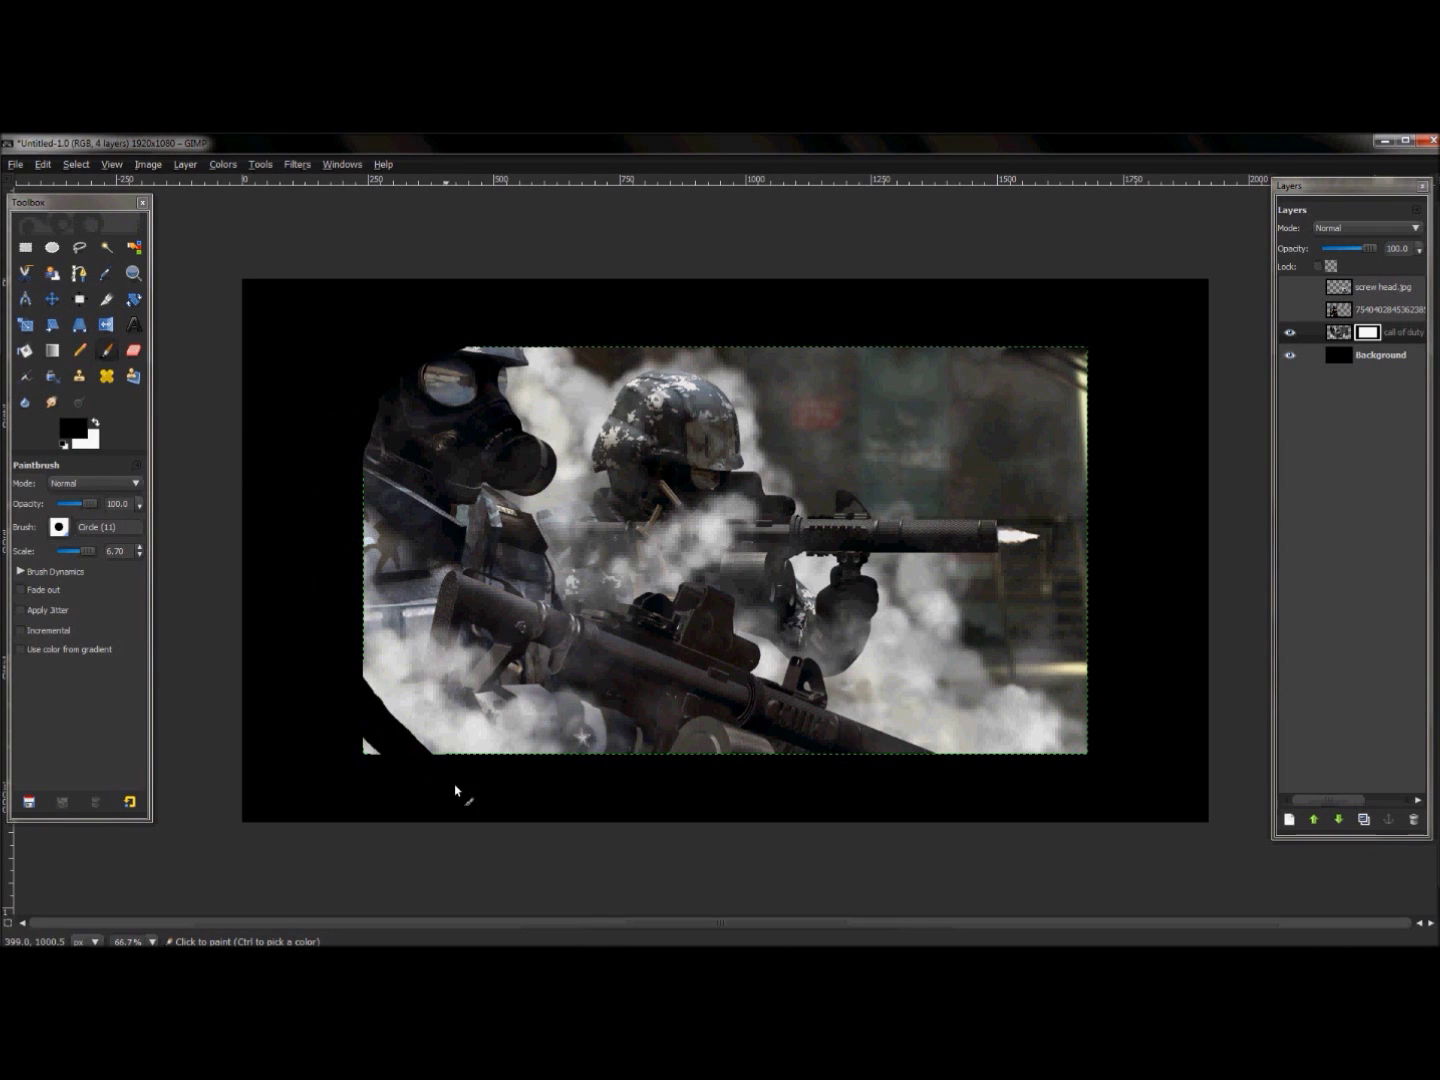
mouse_move(925, 789)
left_mouse_down()
mouse_move(1069, 750)
mouse_move(1110, 701)
mouse_move(1016, 765)
mouse_move(1063, 736)
mouse_move(1118, 608)
left_mouse_up()
left_click_drag(1092, 436, 1042, 343)
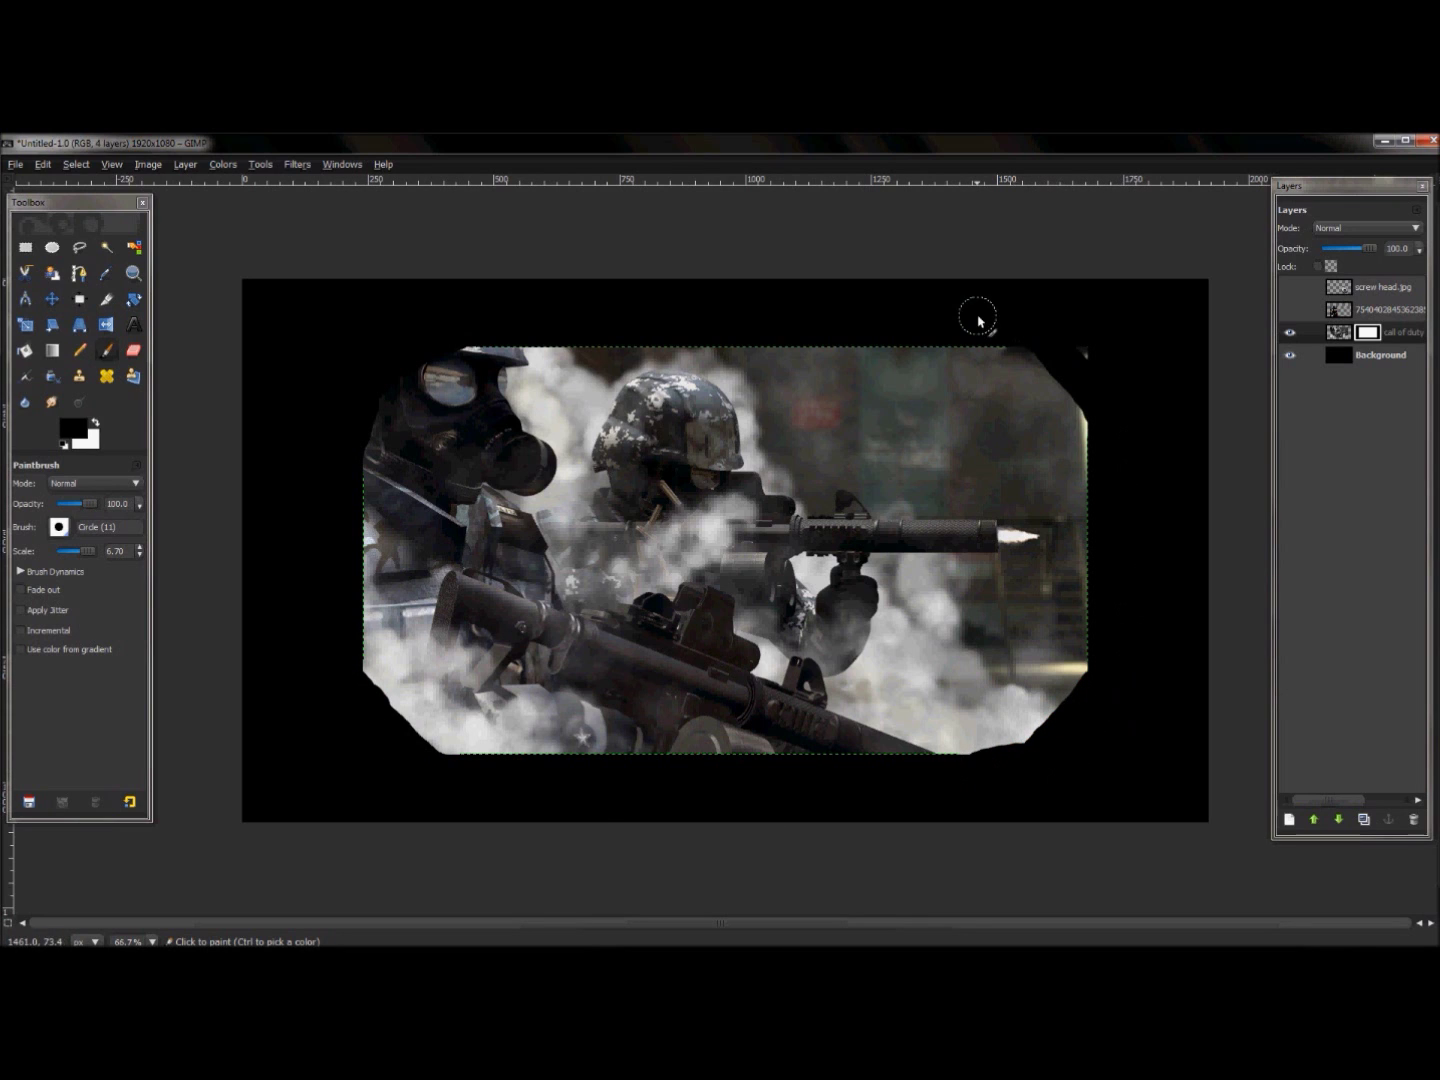
mouse_move(1101, 391)
left_mouse_down()
mouse_move(1057, 364)
mouse_move(971, 328)
left_mouse_up()
left_click_drag(1059, 373, 1104, 432)
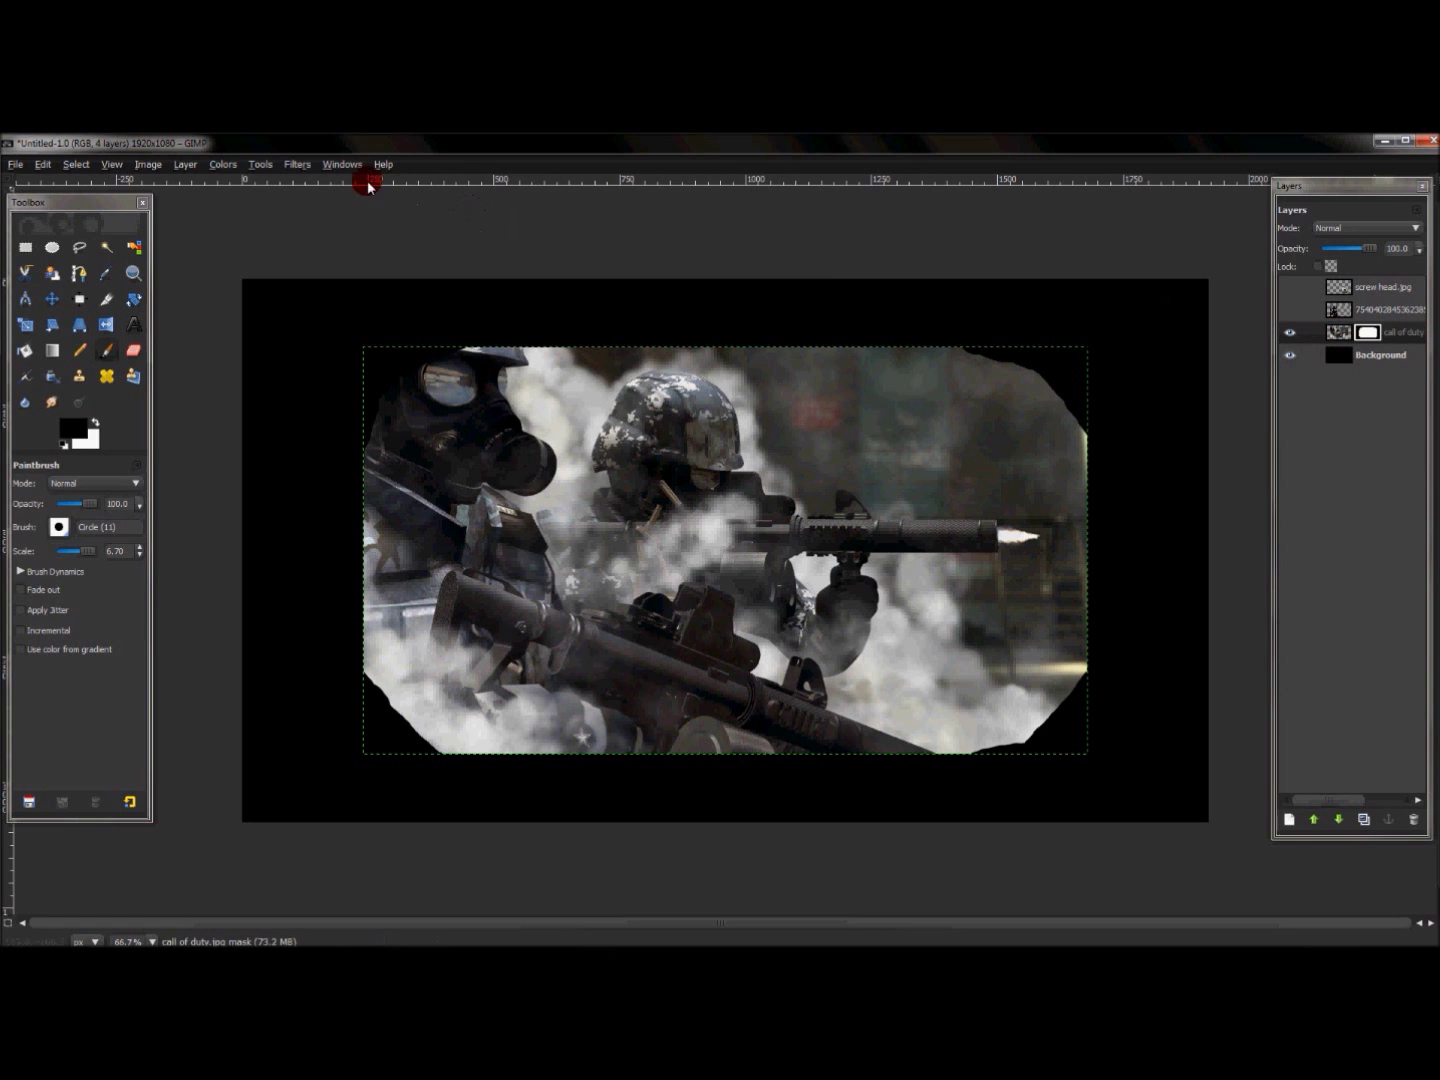
- Blur the layer mask with a 170 px Gaussian Blur horizontally and vertically, using the RLE method, and apply the mask to the layer
left_click(301, 167)
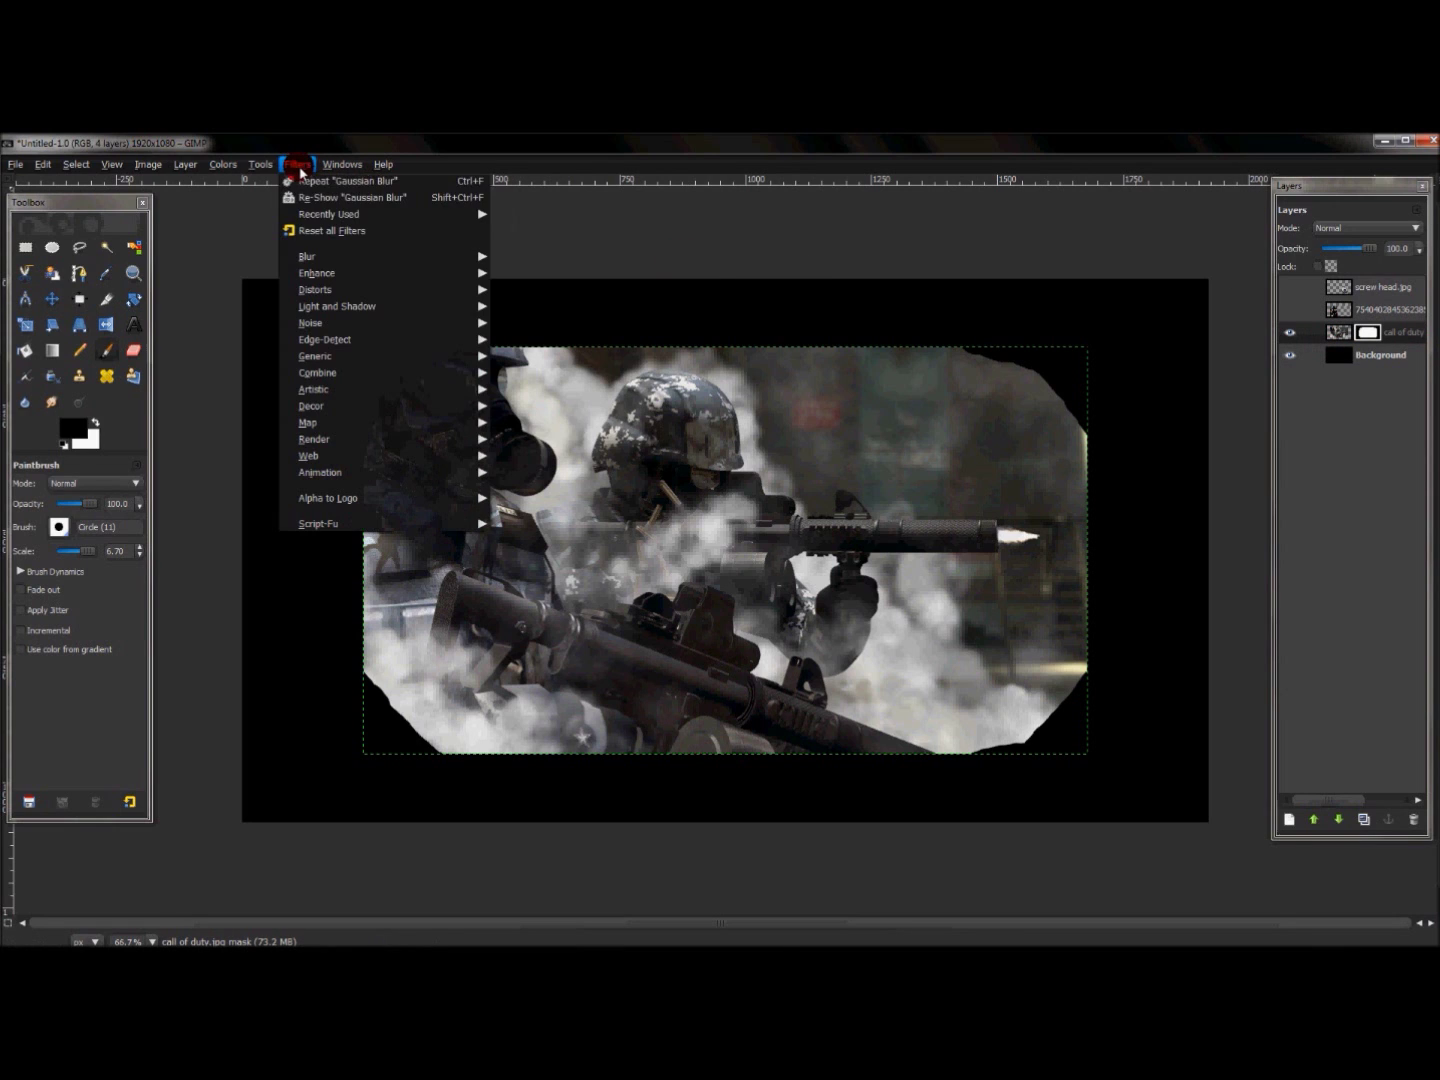
mouse_move(319, 256)
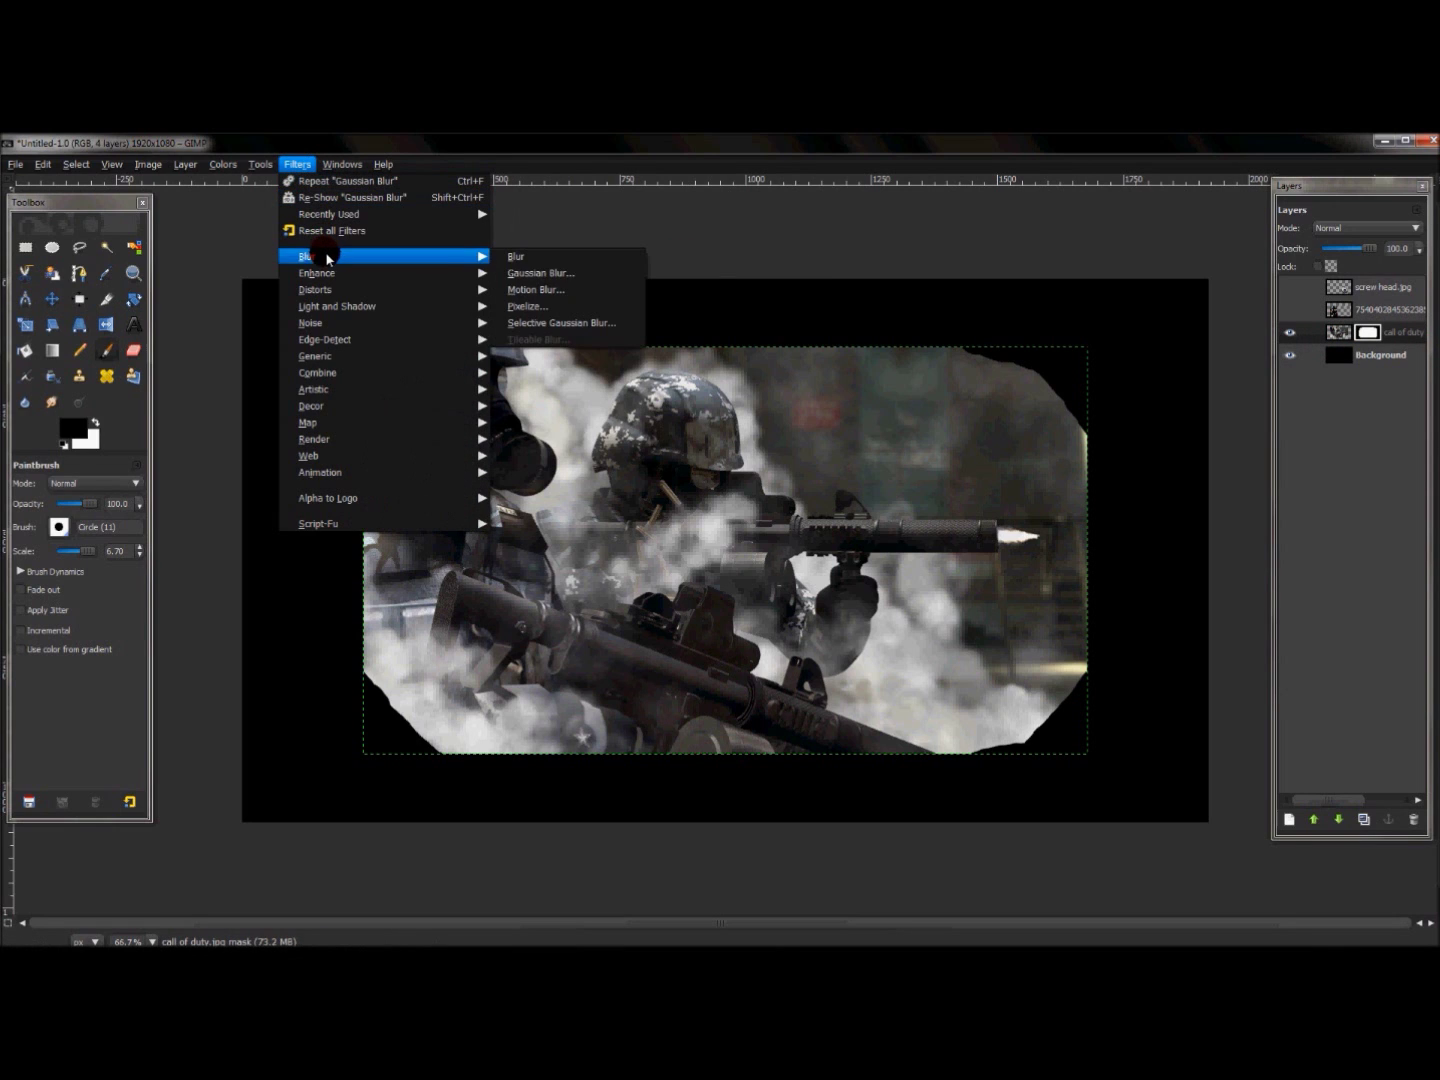
left_click(530, 276)
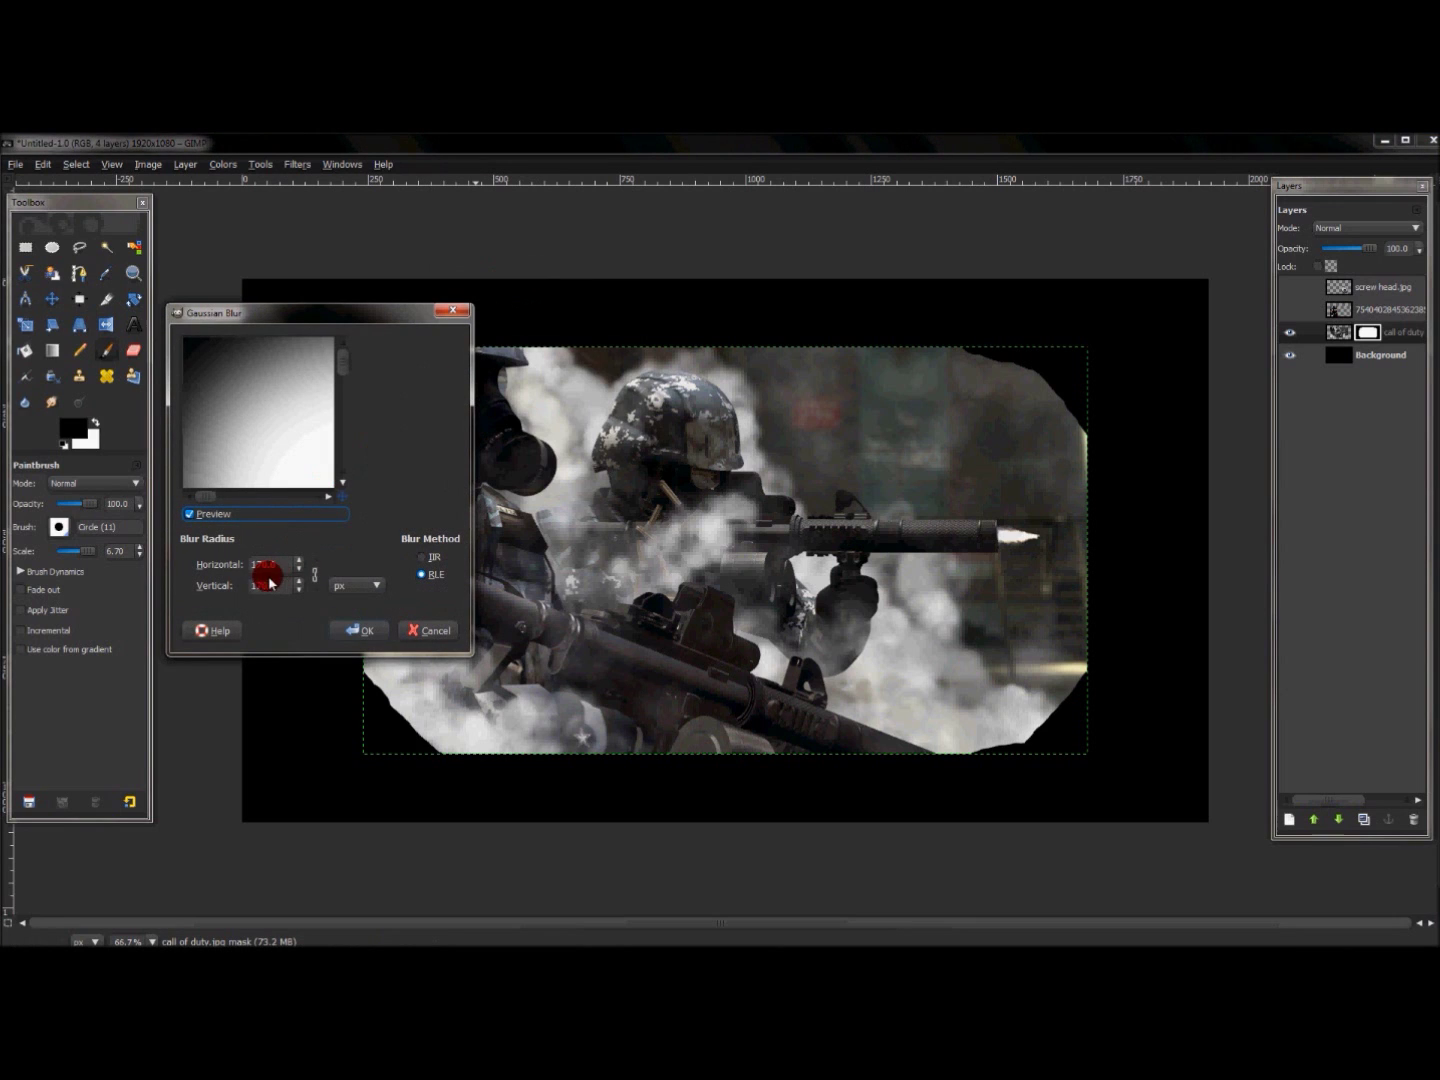
left_click_drag(269, 580, 256, 583)
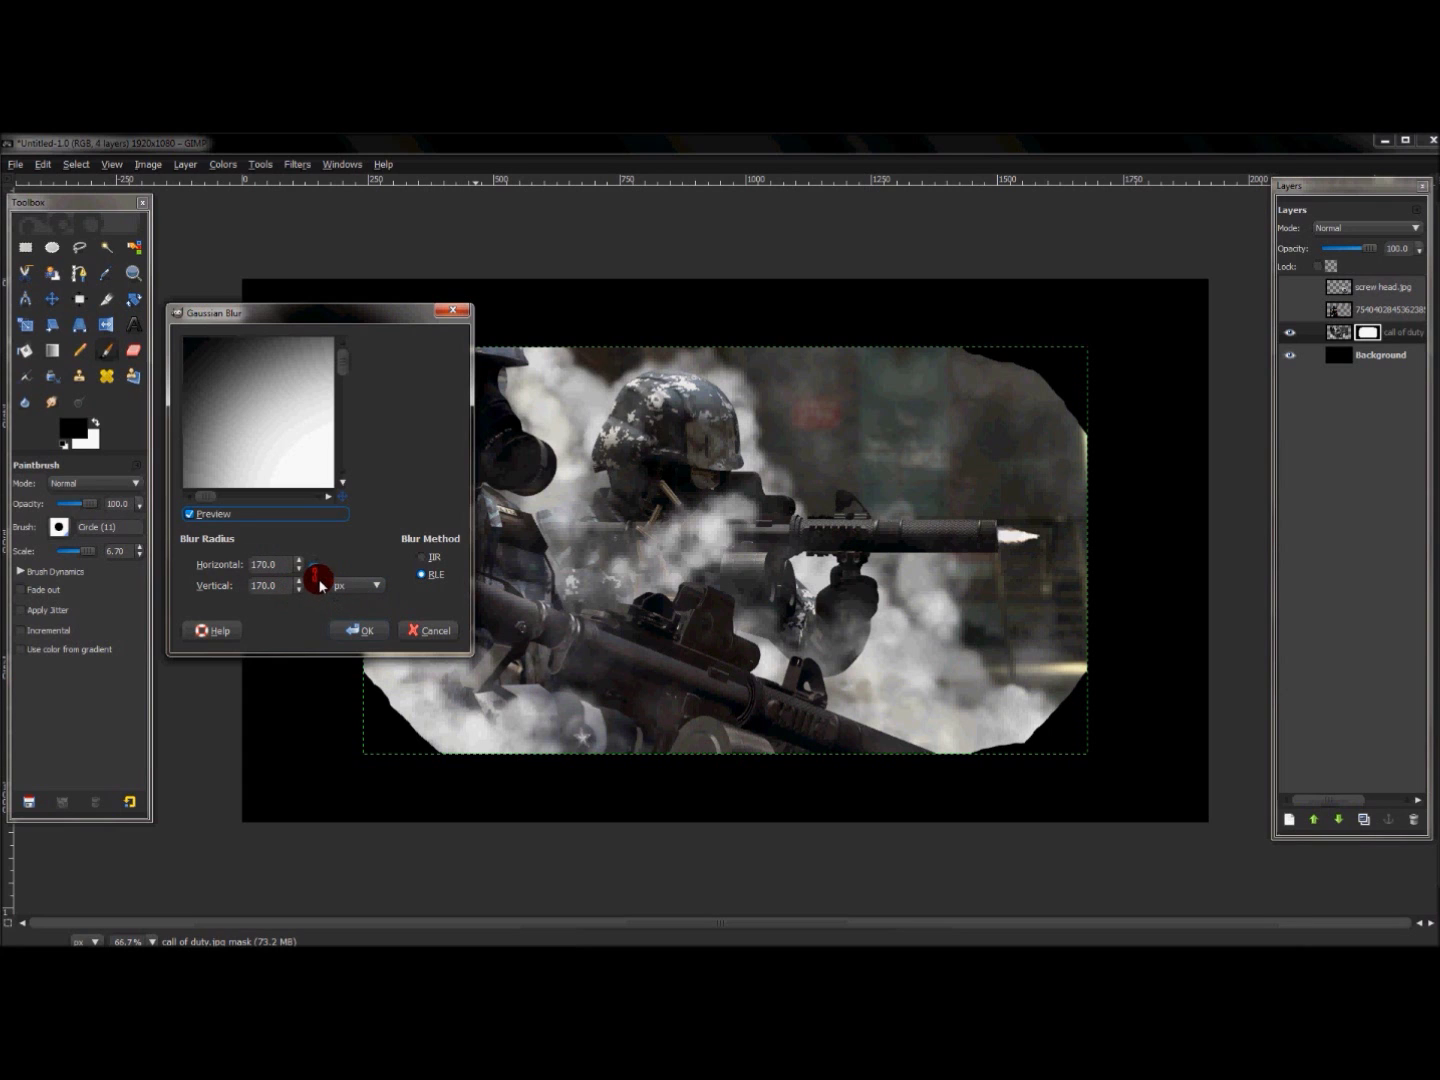
left_click(350, 630)
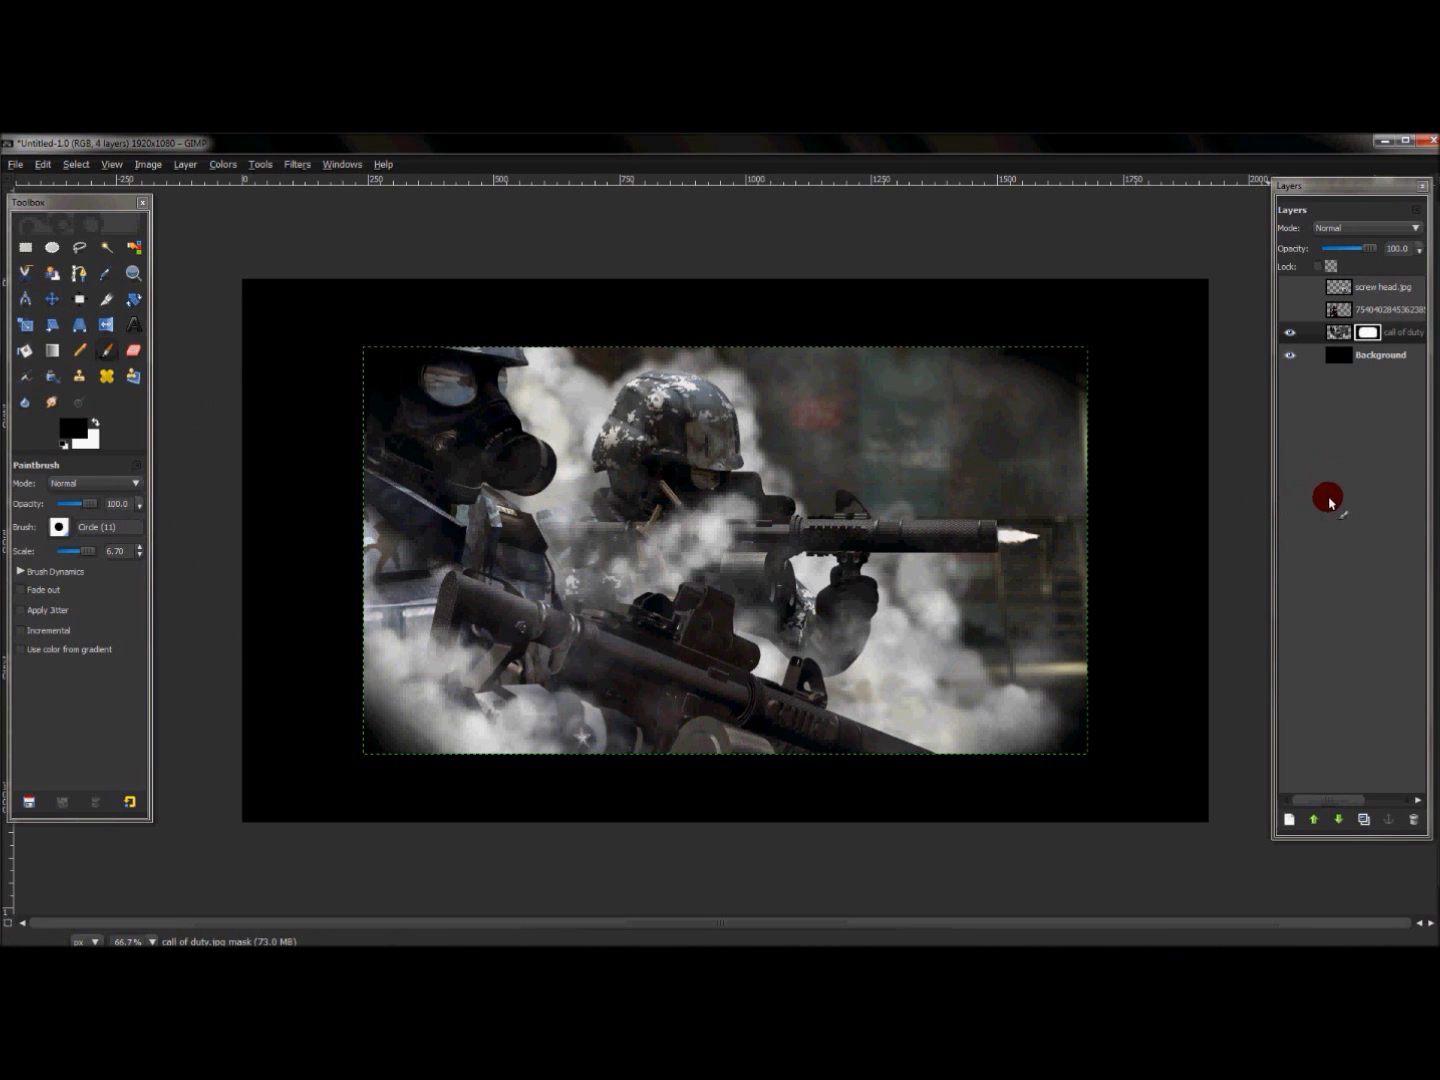
right_click(1376, 333)
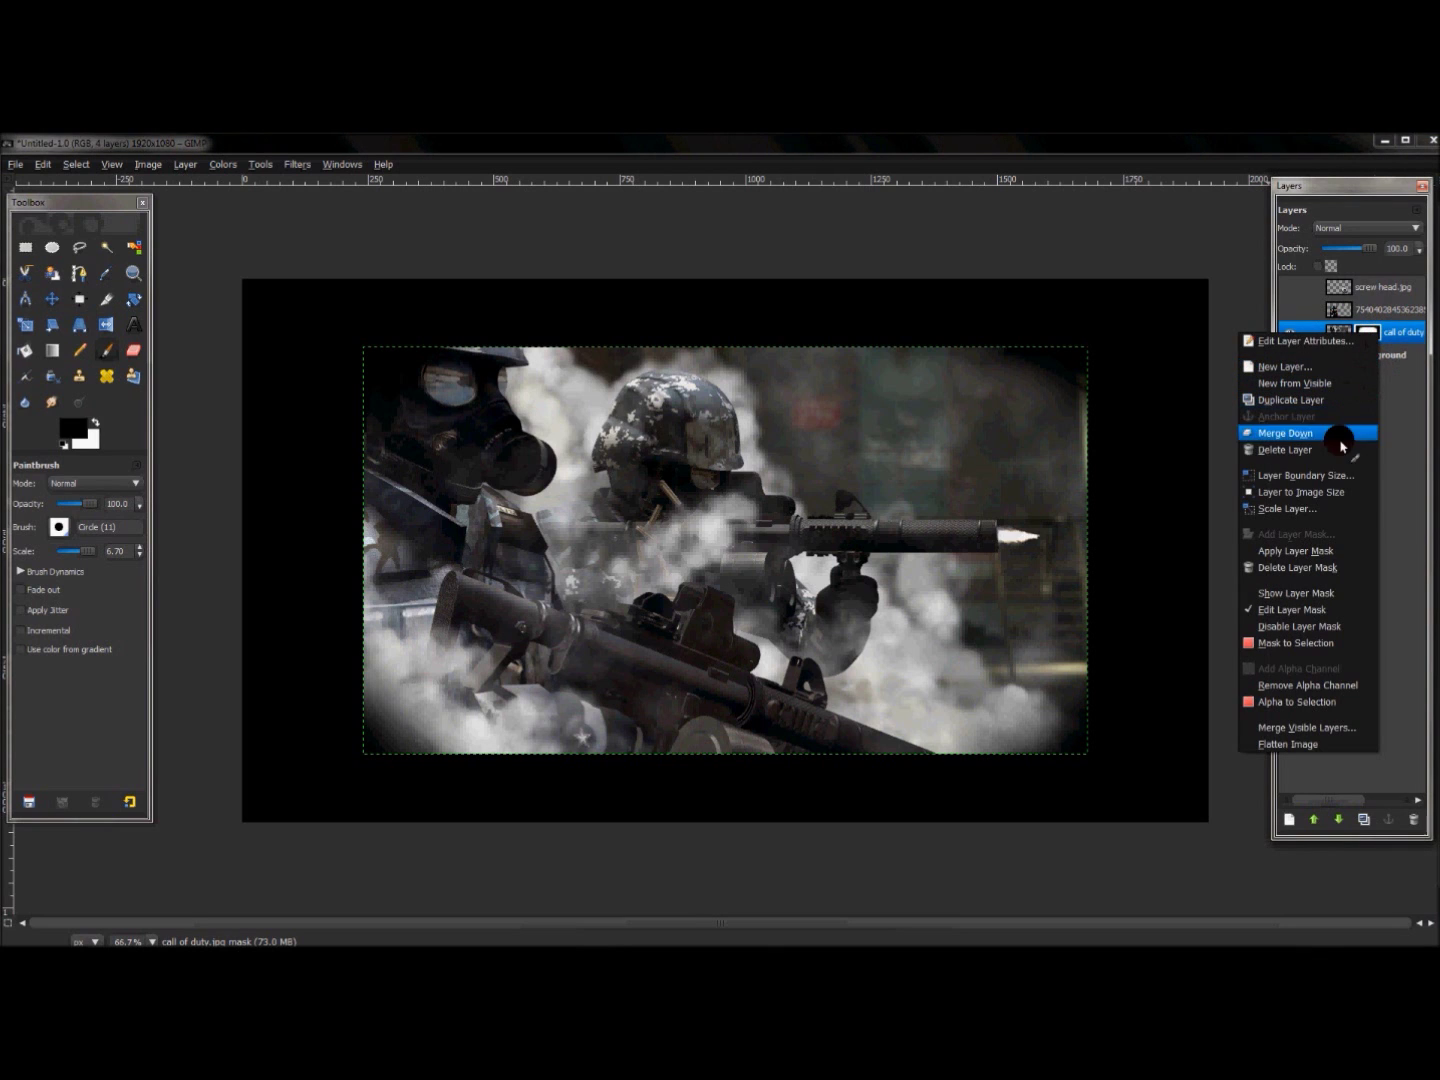
left_click(1335, 551)
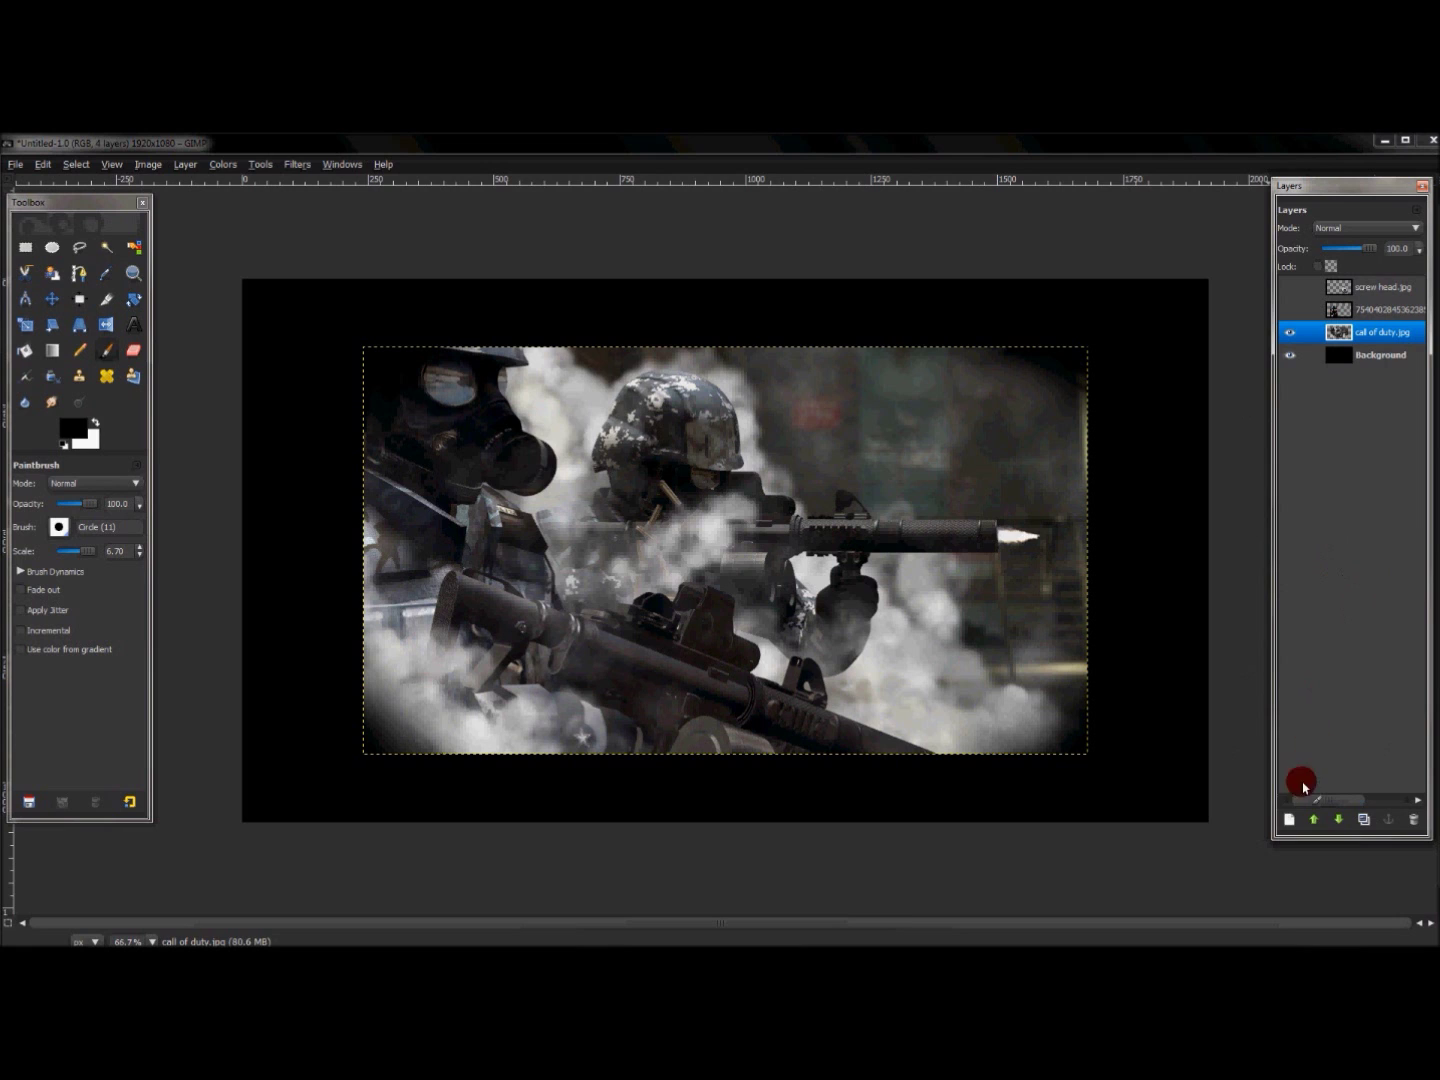
- Add a transparent 1920 × 1080 px layer and select a rounded rectangle about 162 × 259 px over the gas mask, feathered by 10 px
left_click(1289, 820)
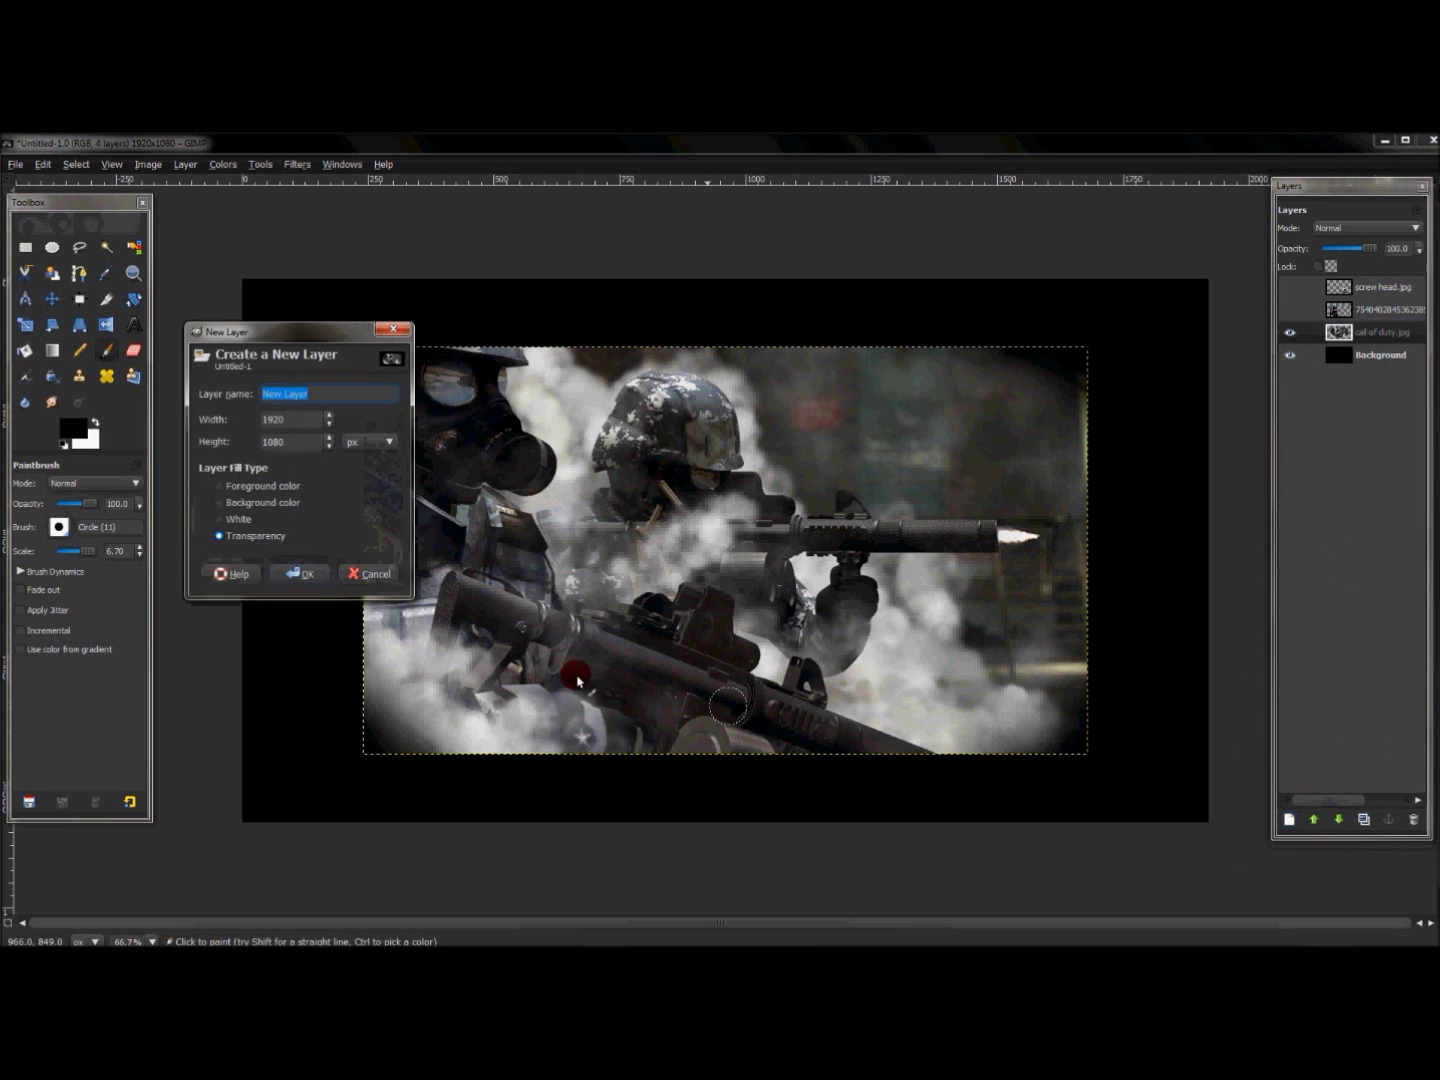
left_click(310, 575)
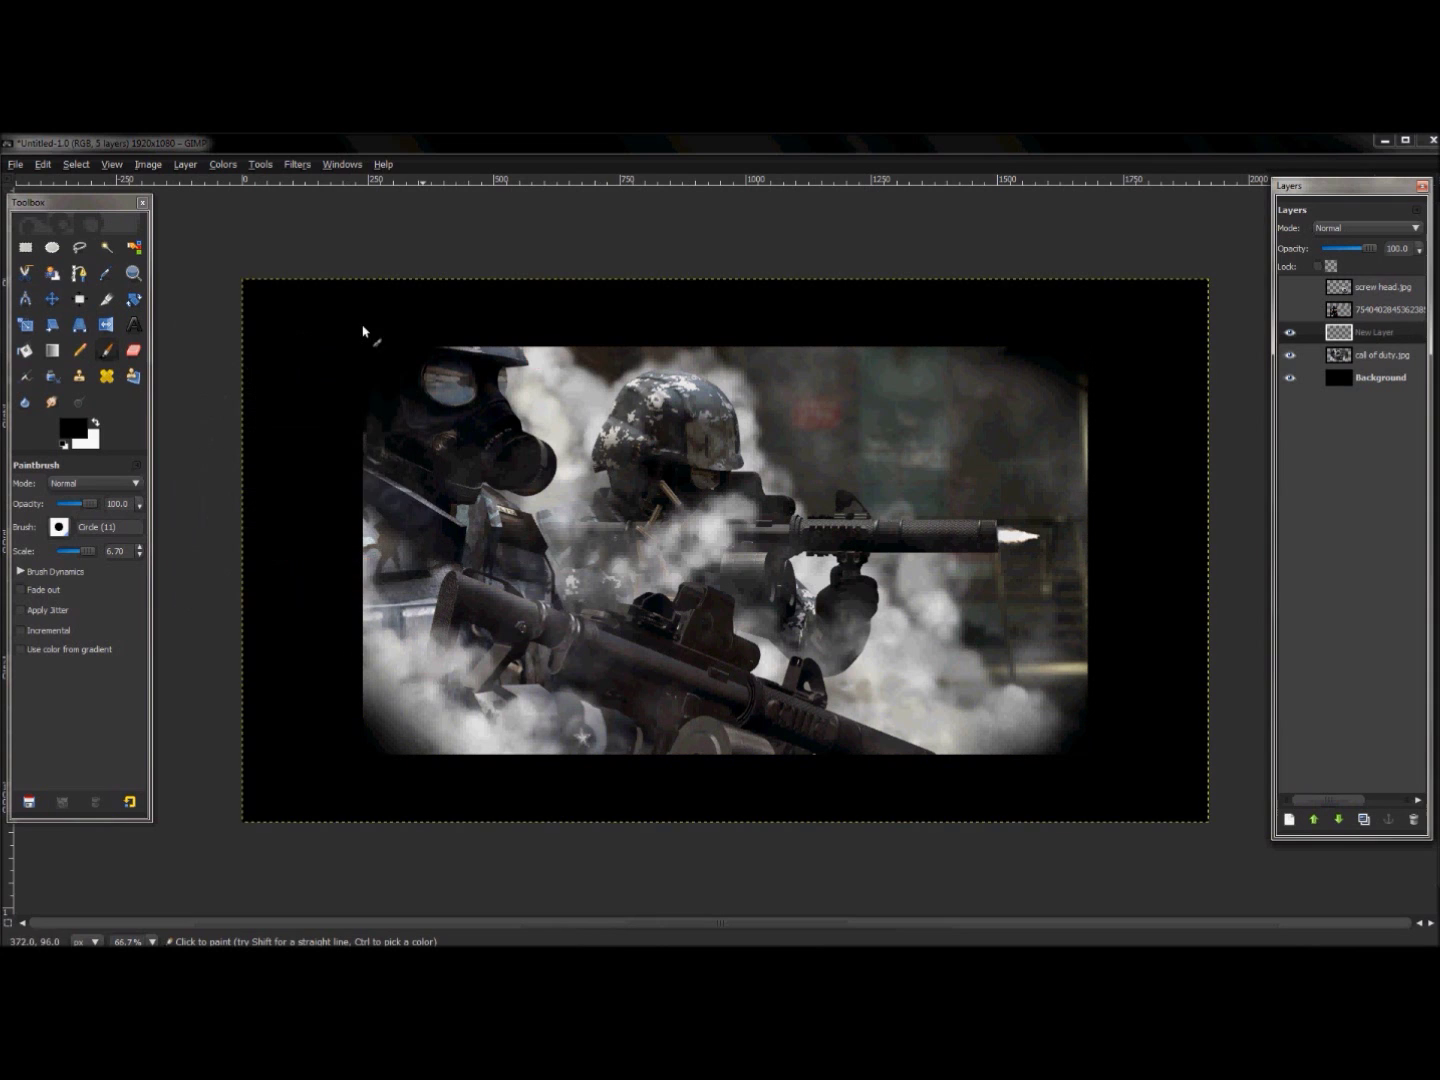
left_click(27, 248)
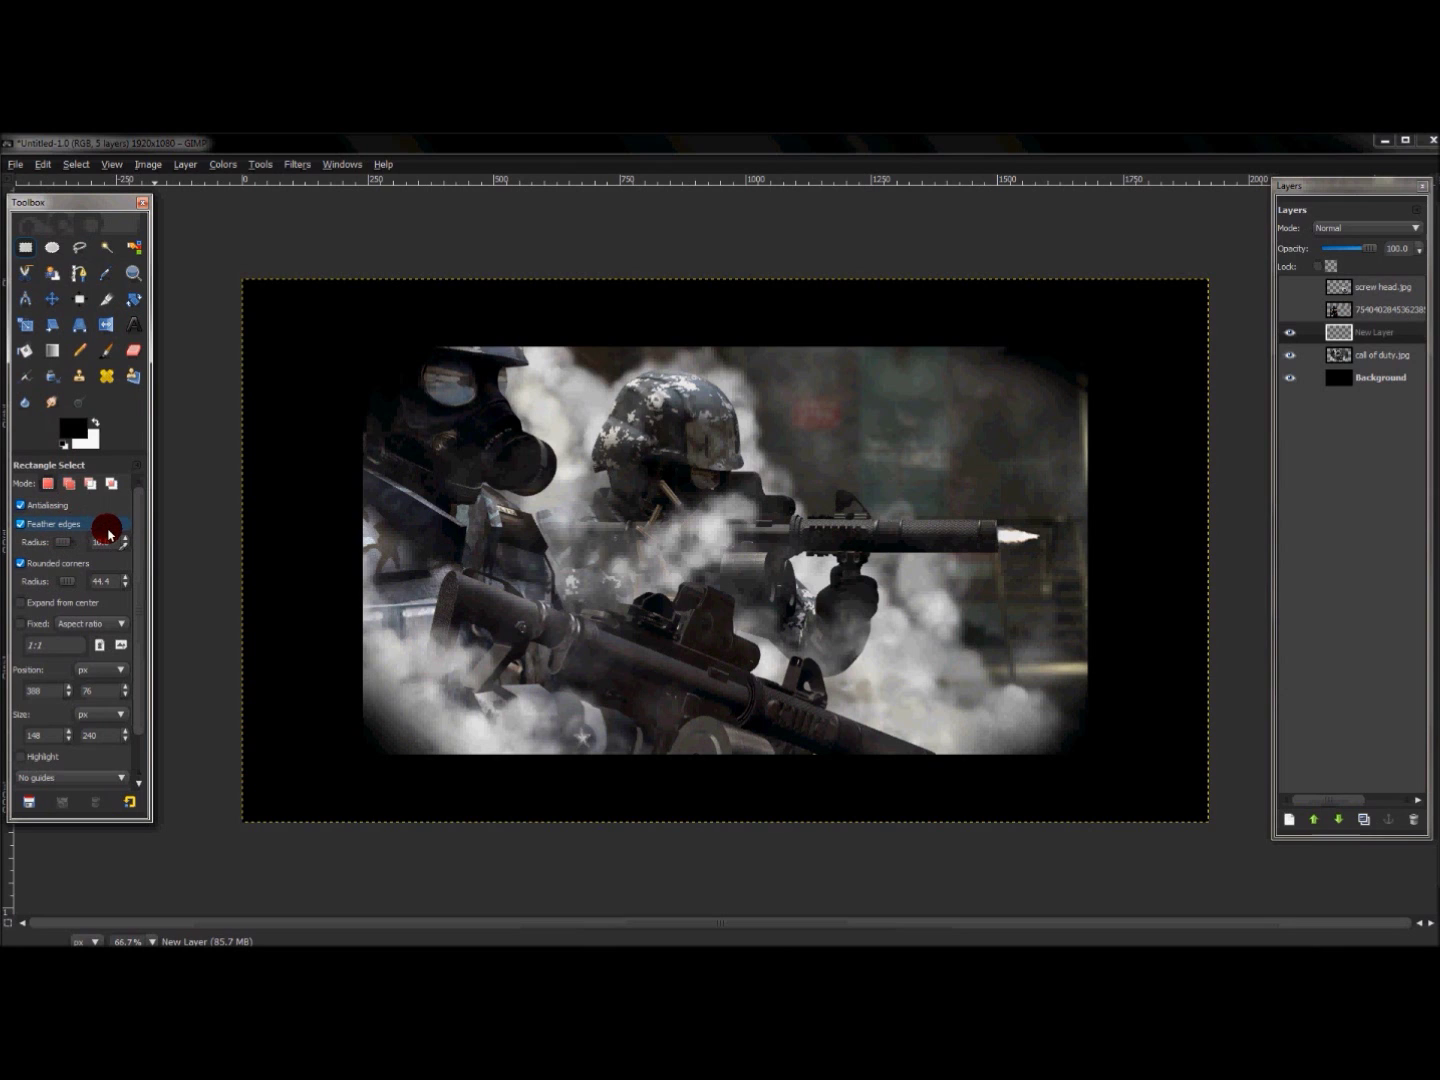
left_click_drag(45, 548, 194, 568)
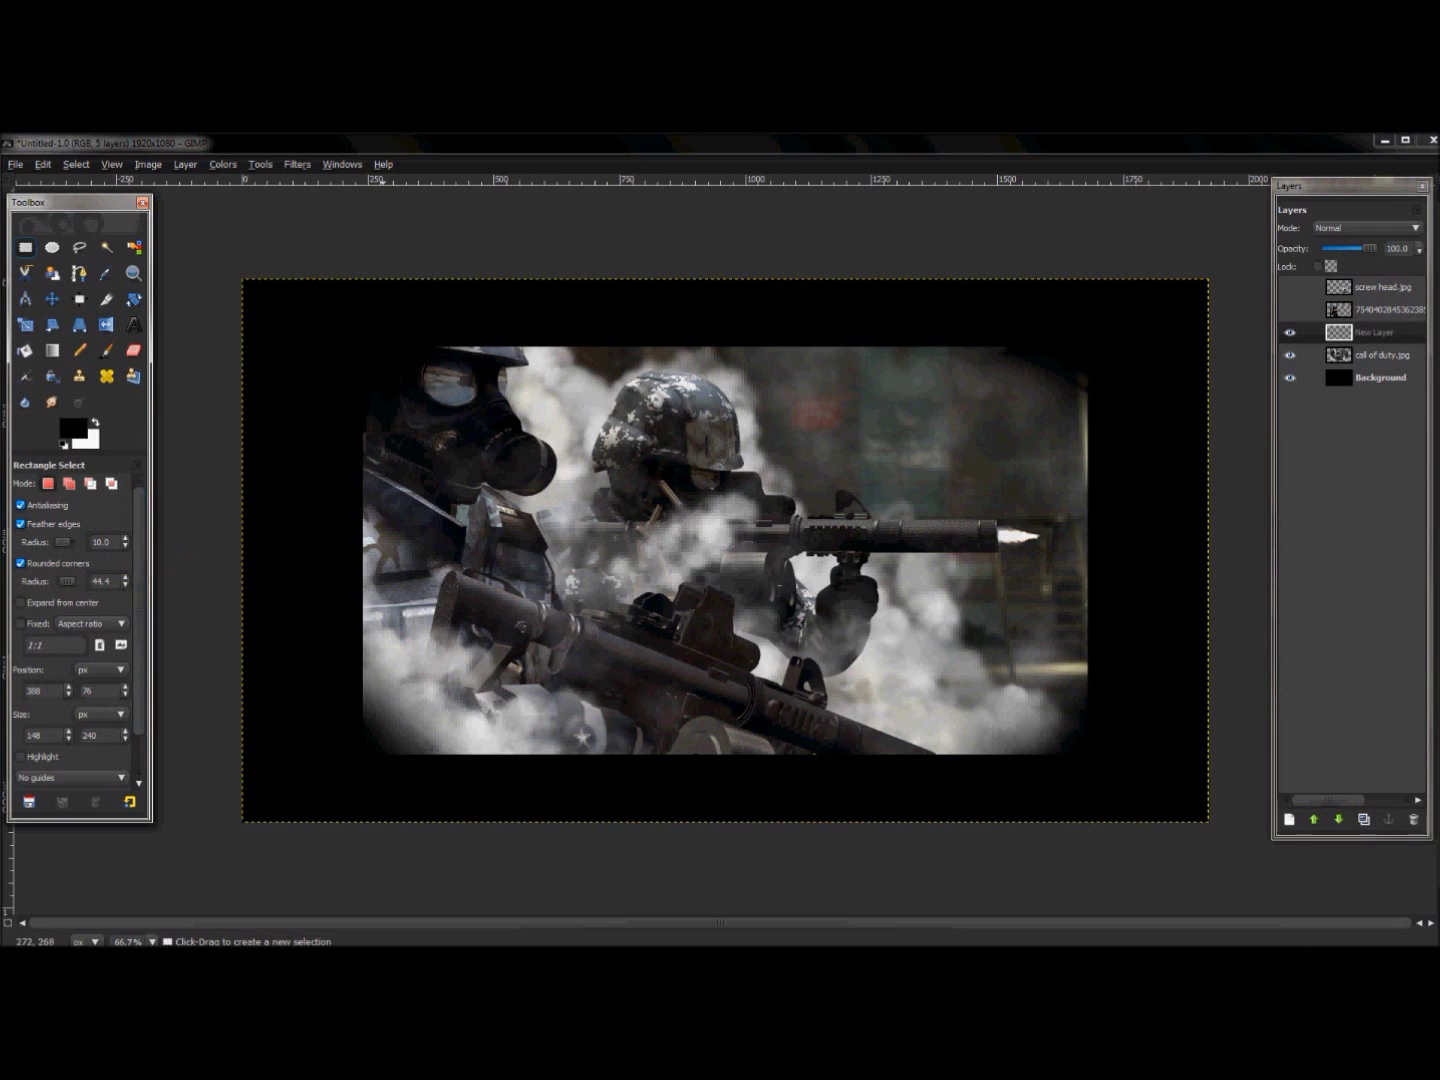
left_click_drag(434, 337, 517, 464)
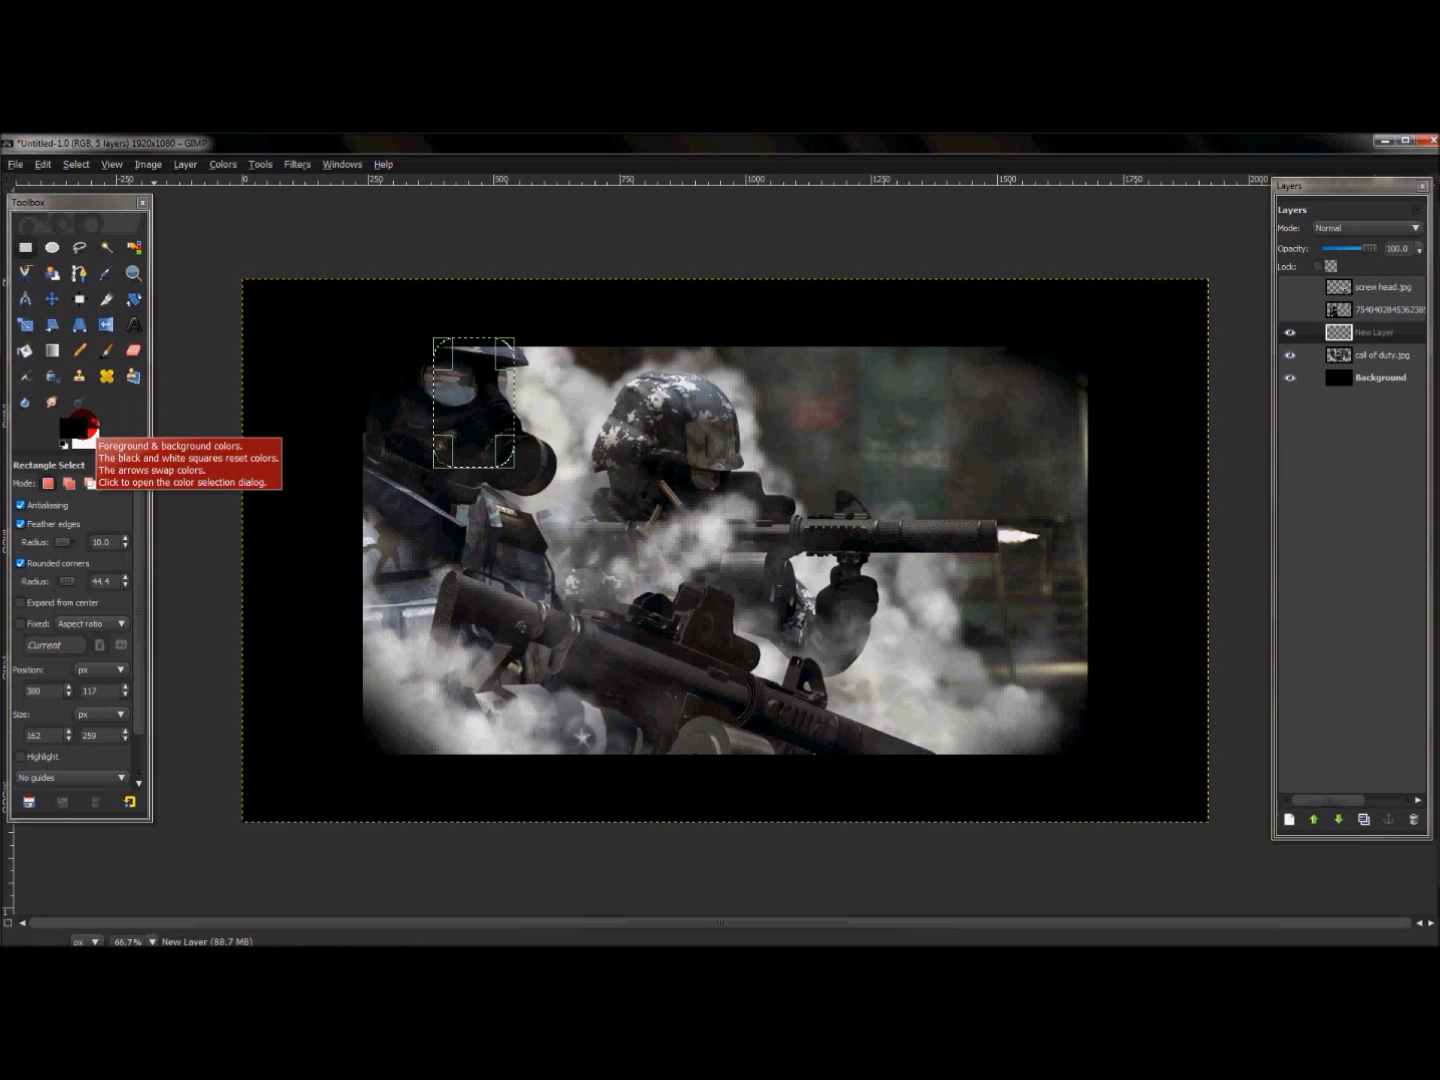
- Set the foreground color to dark green 005400, bucket-fill the rounded rectangle selection with it, and deselect everything
left_click(78, 427)
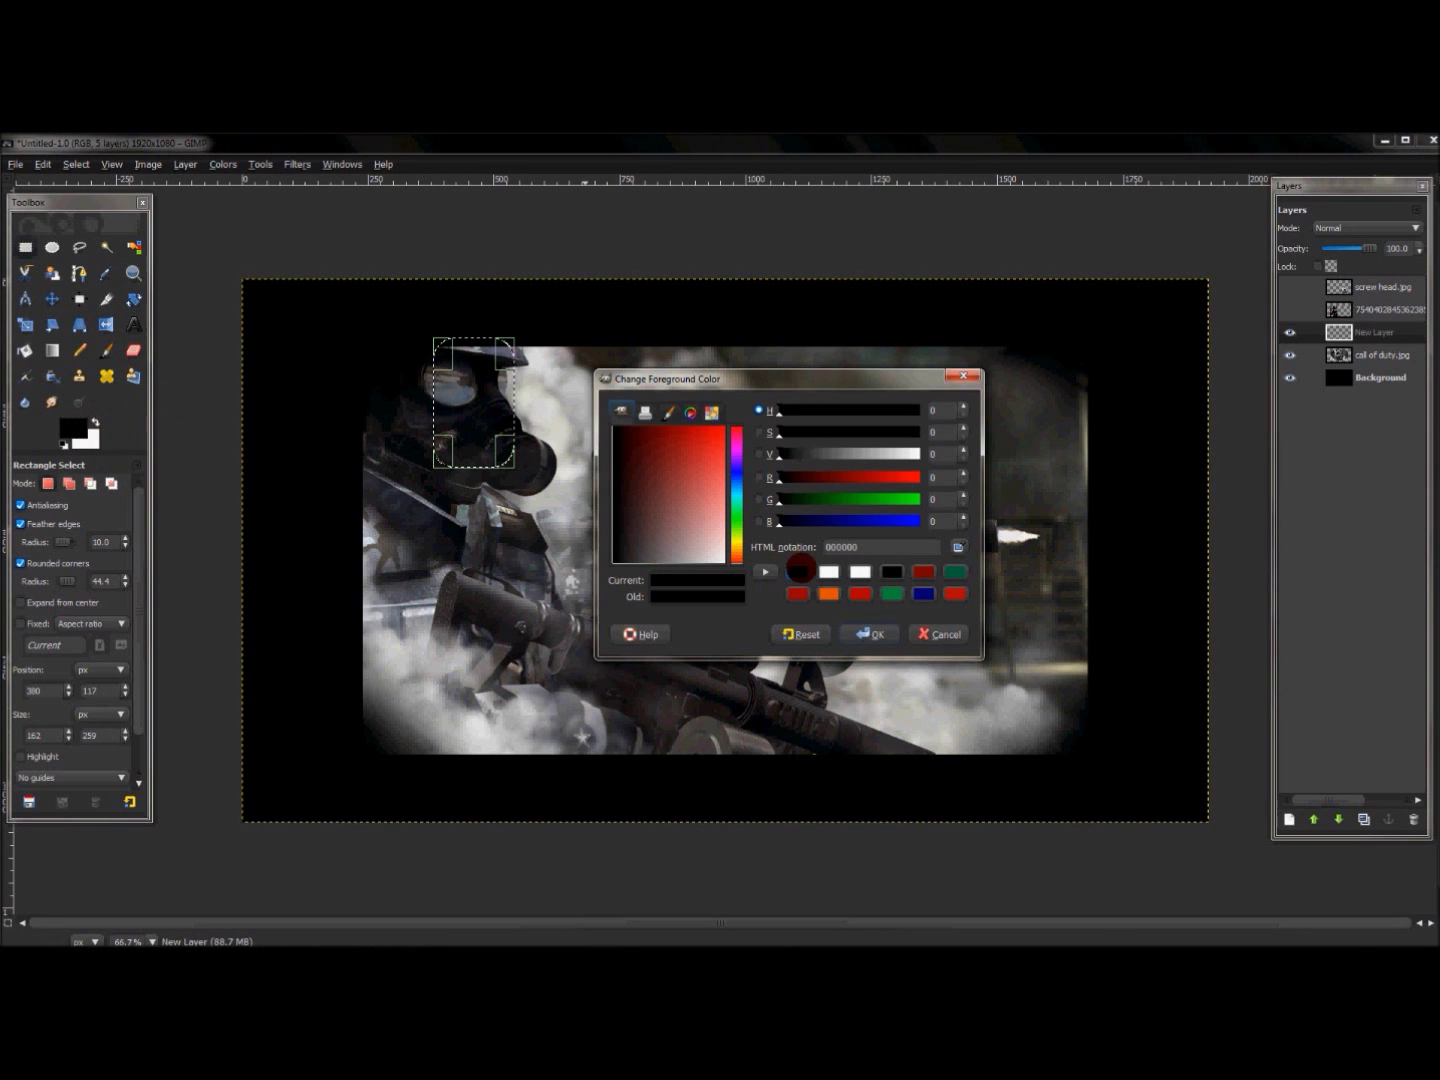
left_click(800, 570)
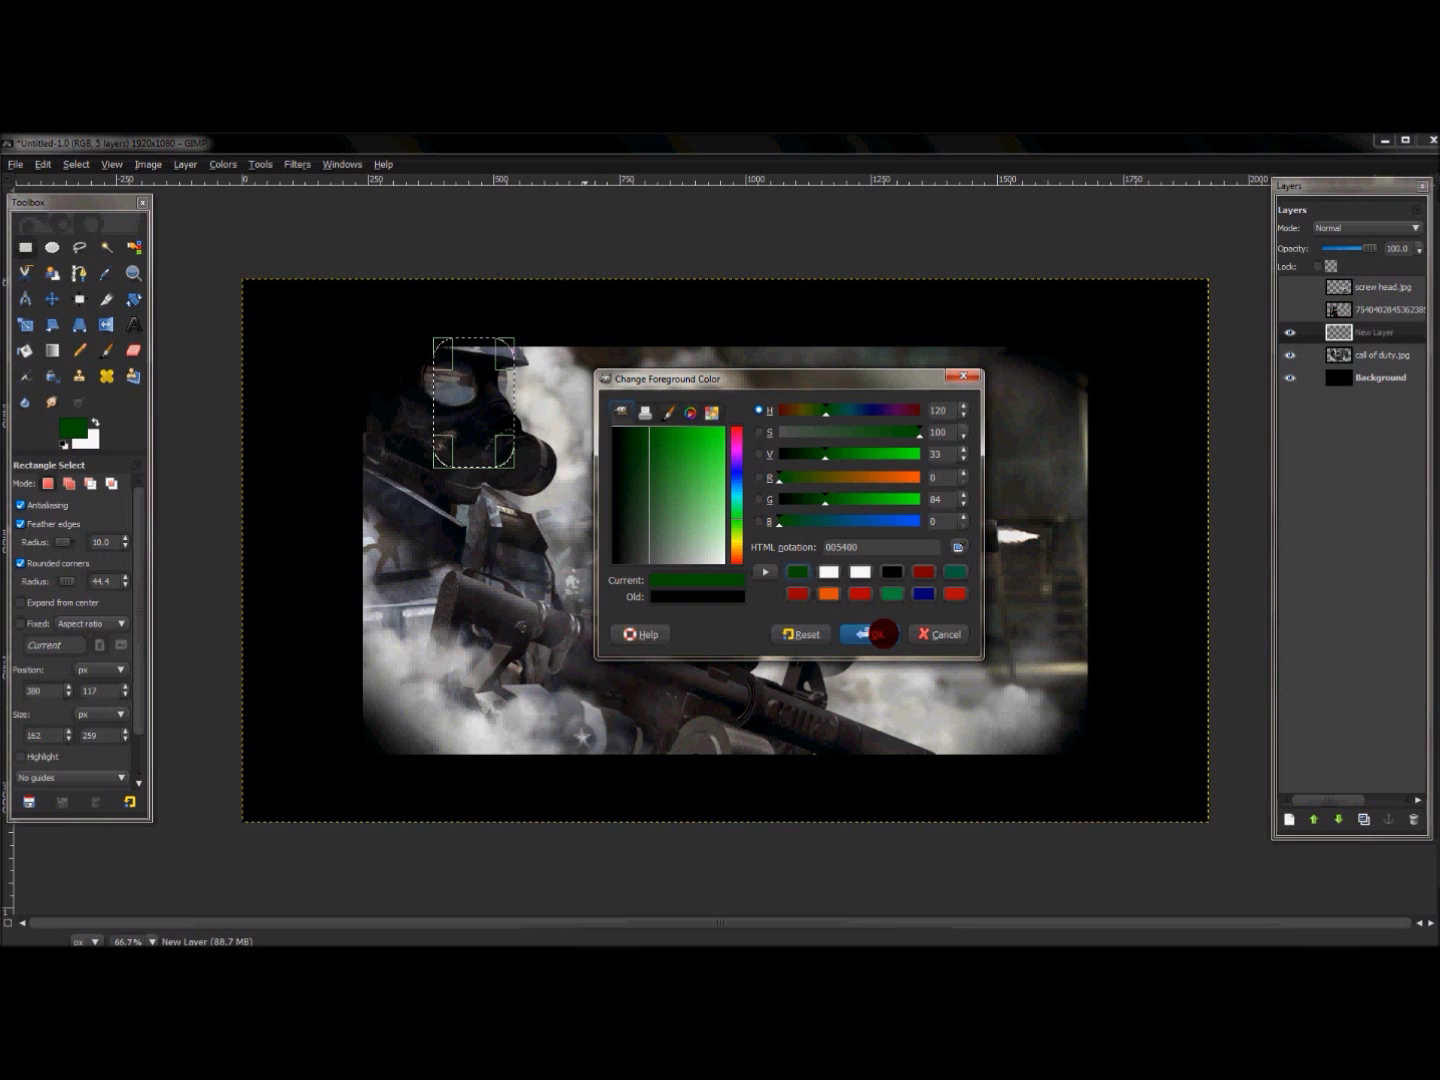
left_click(880, 634)
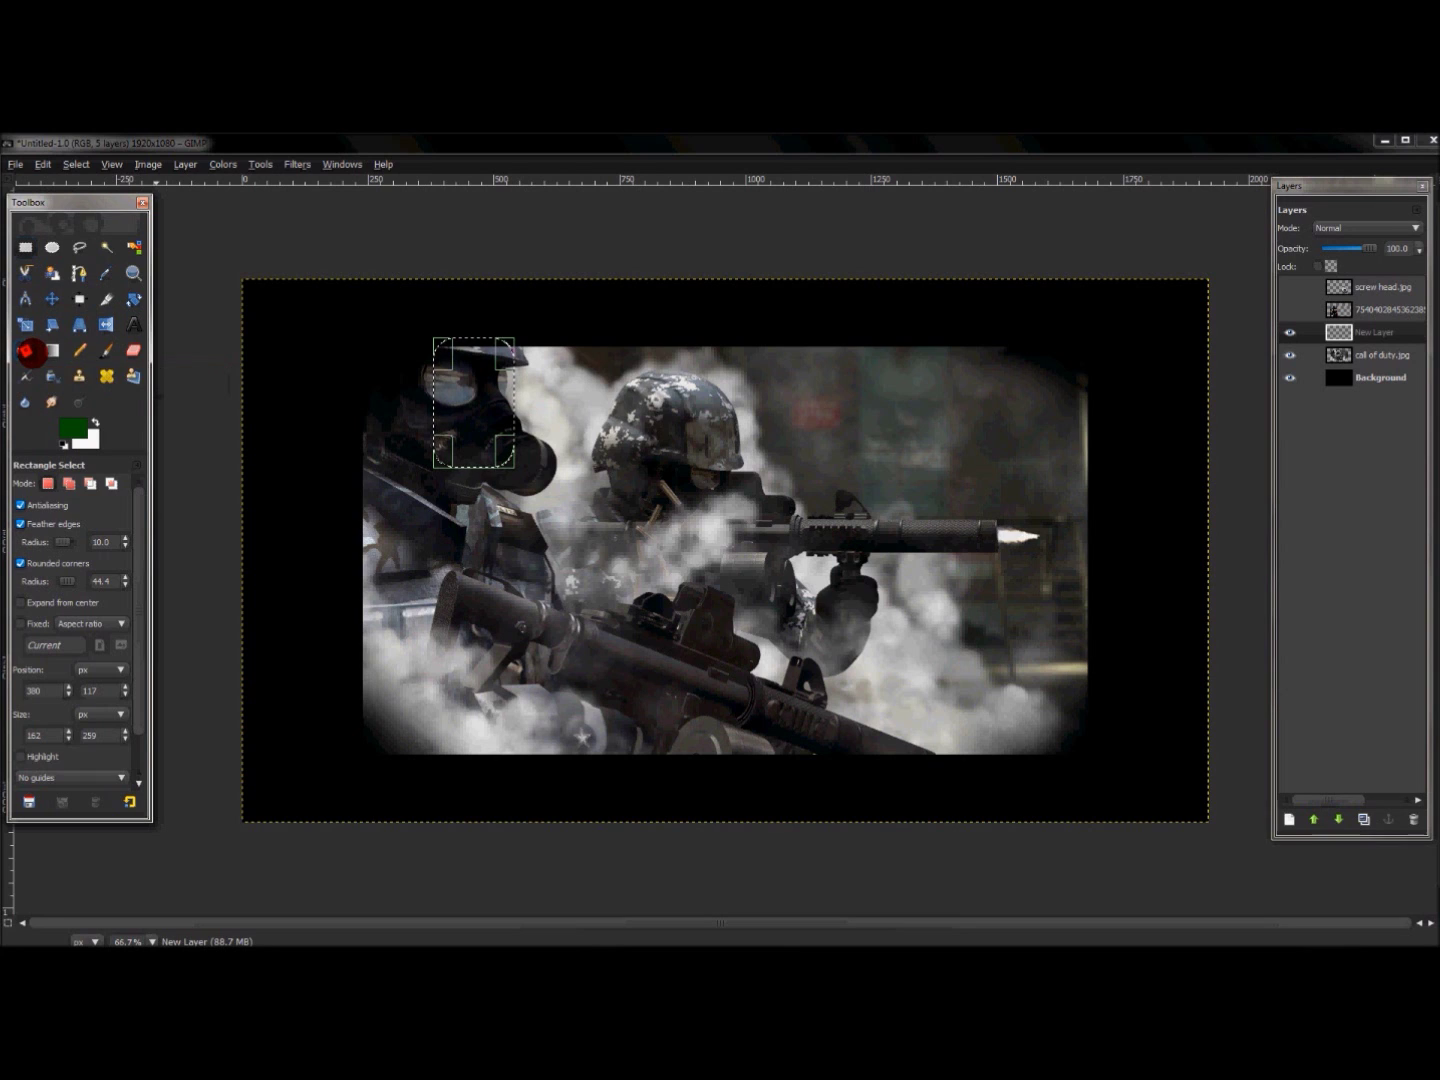
left_click(31, 351)
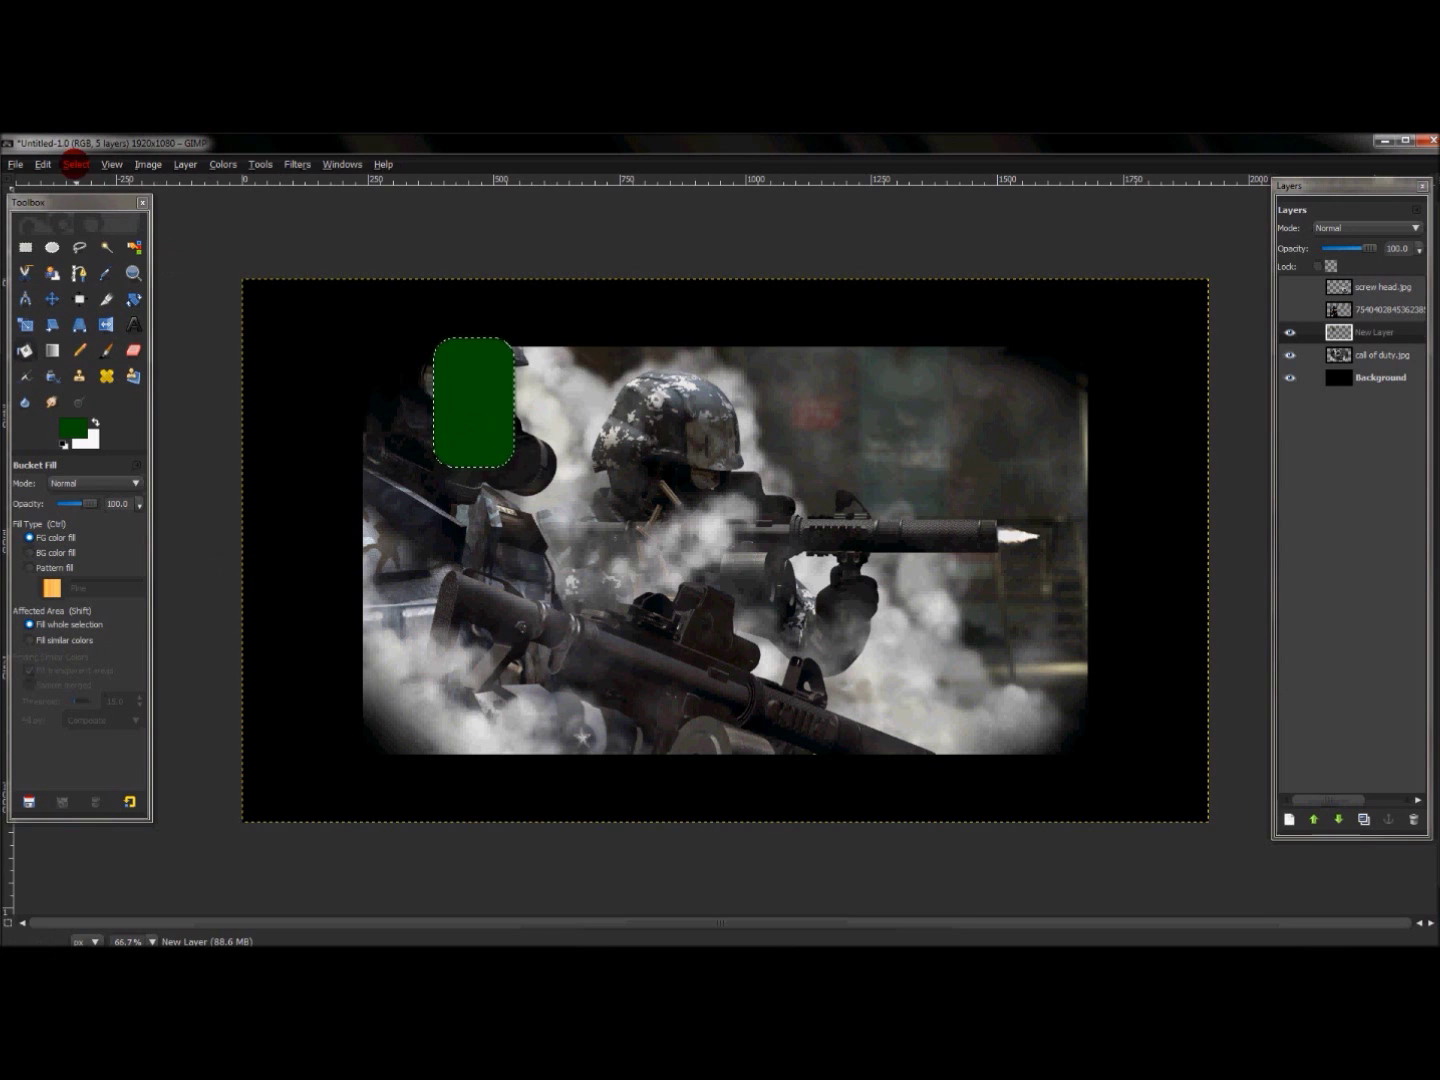
left_click(77, 165)
left_click(87, 194)
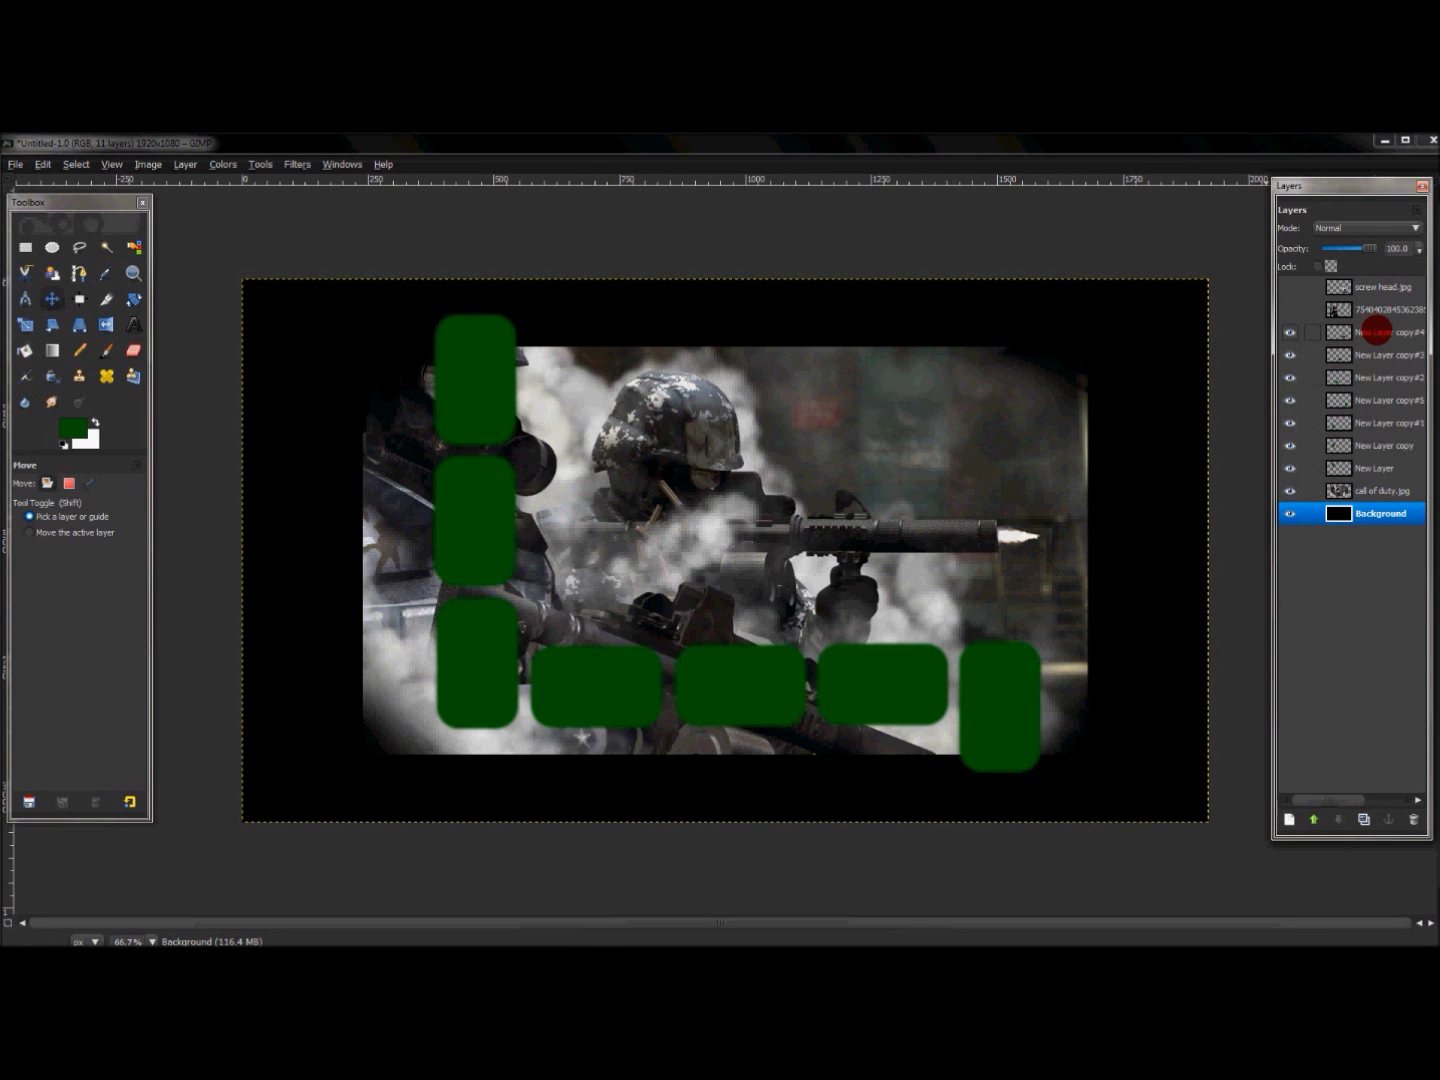
- Merge the six green panel copy layers down one by one into the New Layer layer
right_click(1376, 330)
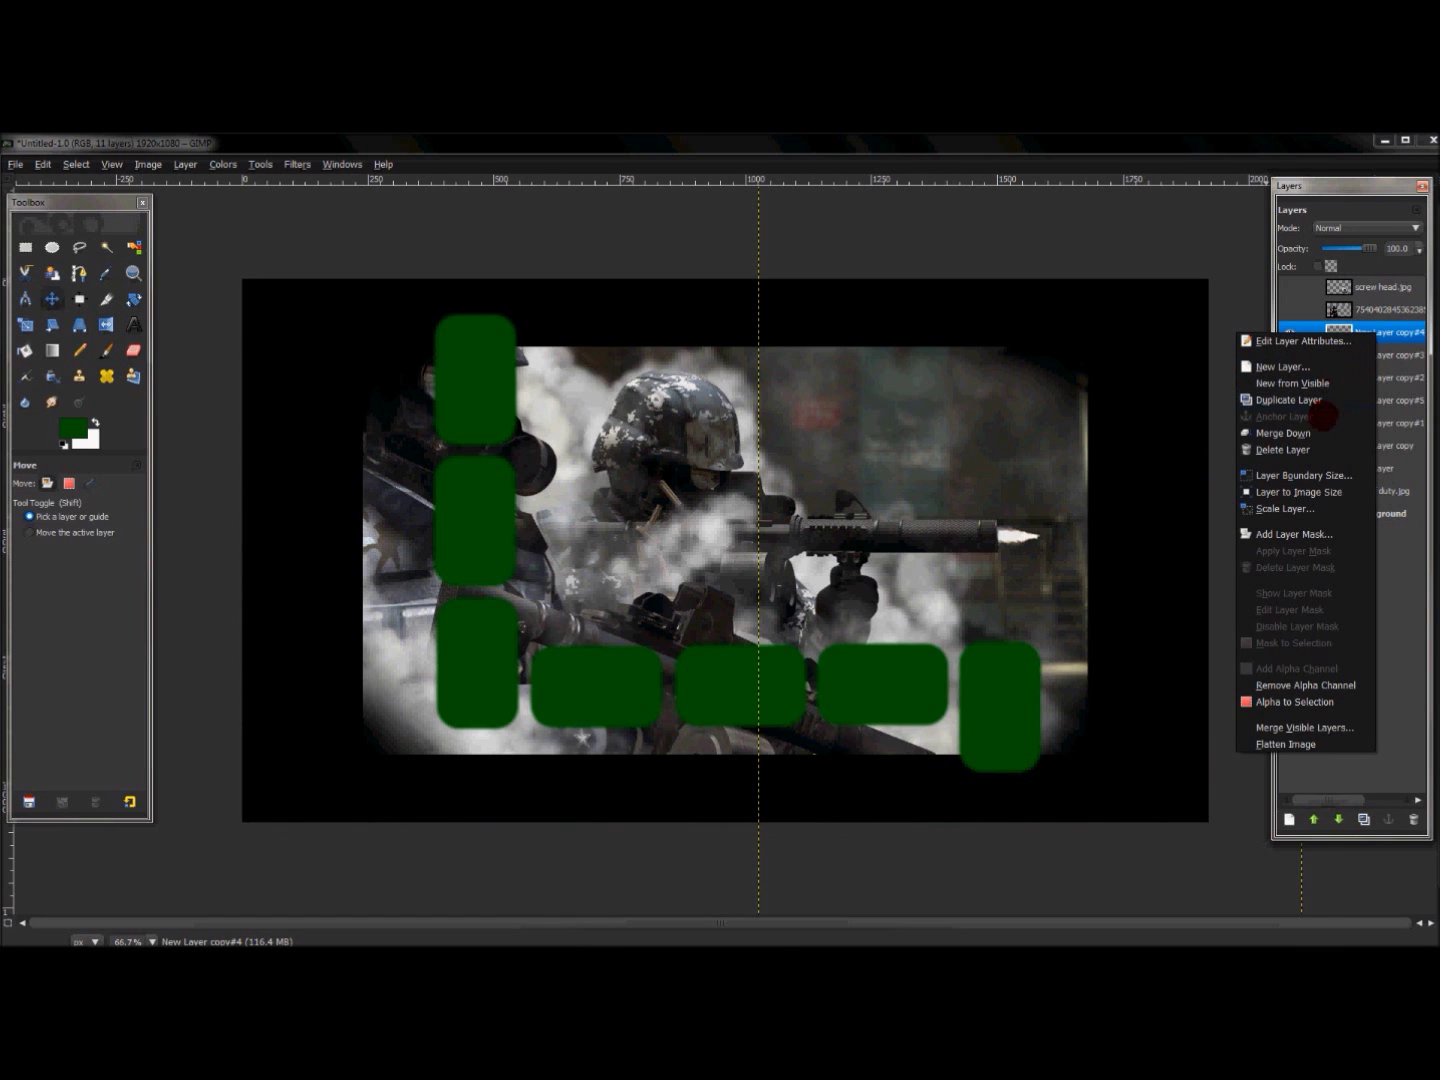
left_click(1305, 433)
right_click(1368, 332)
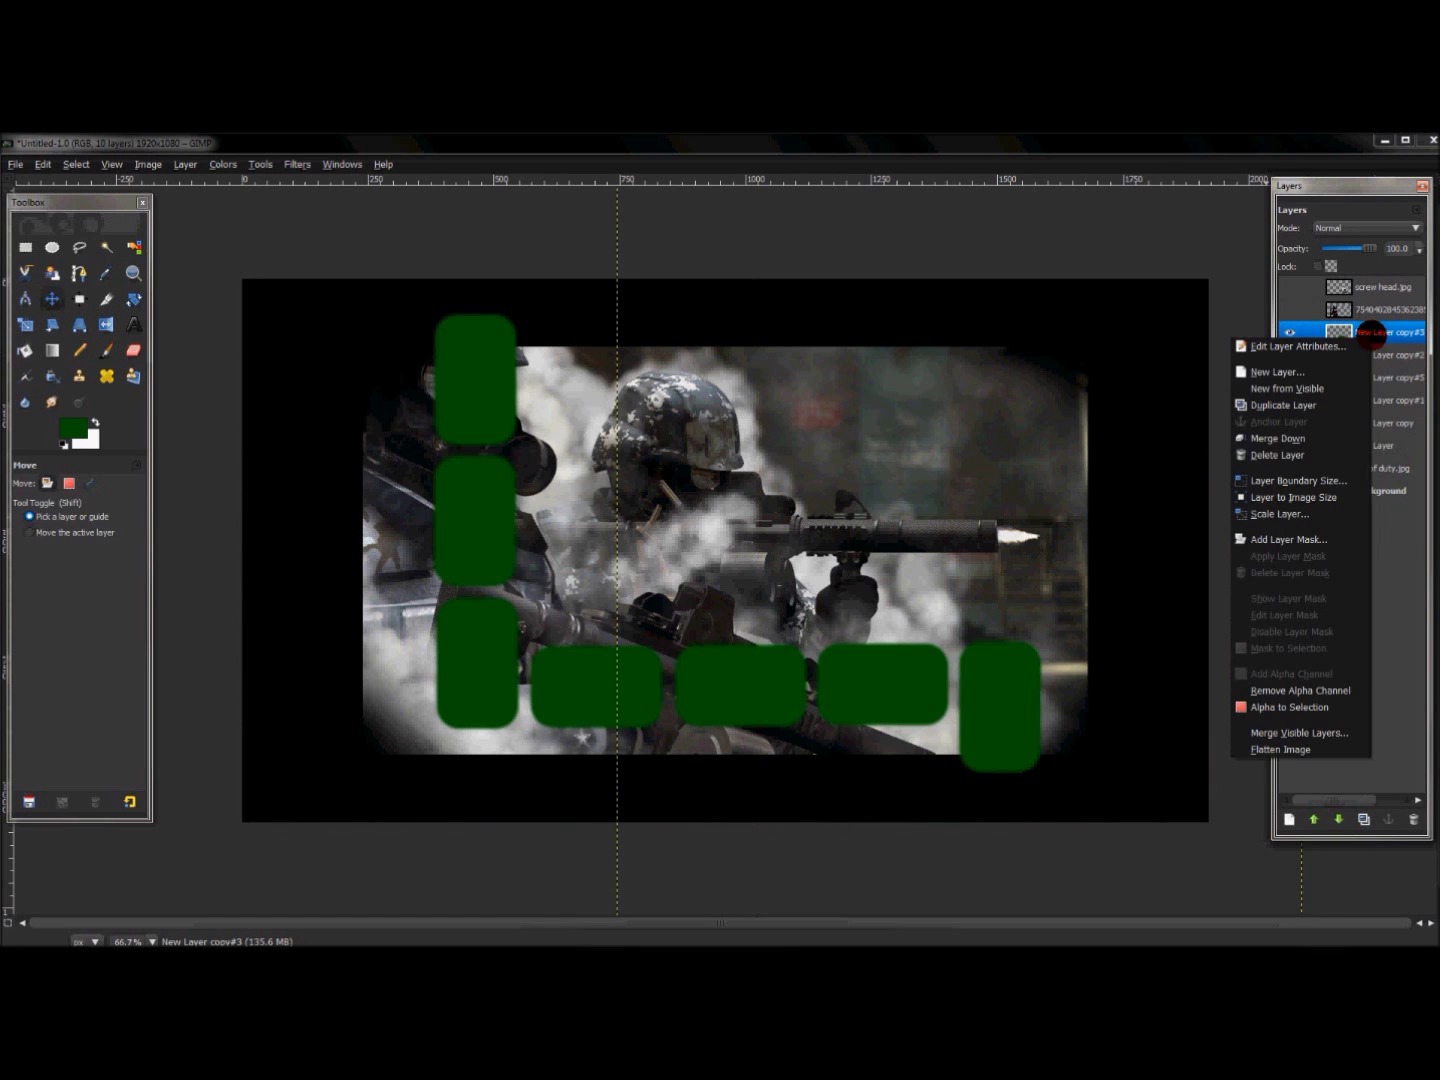
left_click(1311, 436)
right_click(1363, 333)
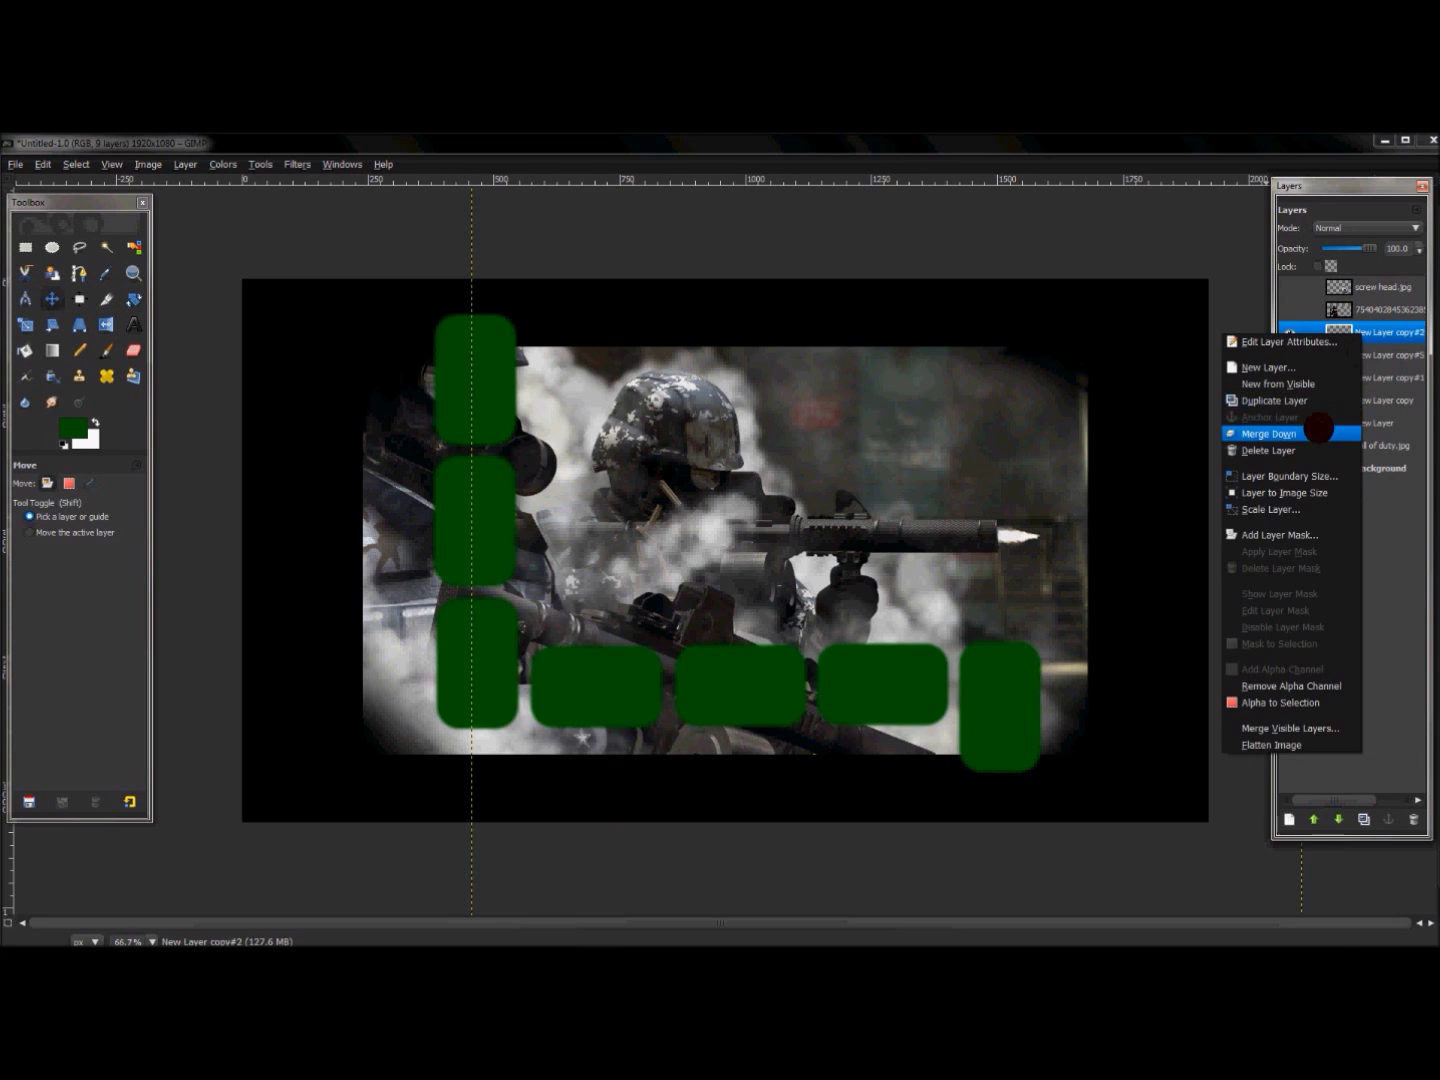
left_click(1319, 431)
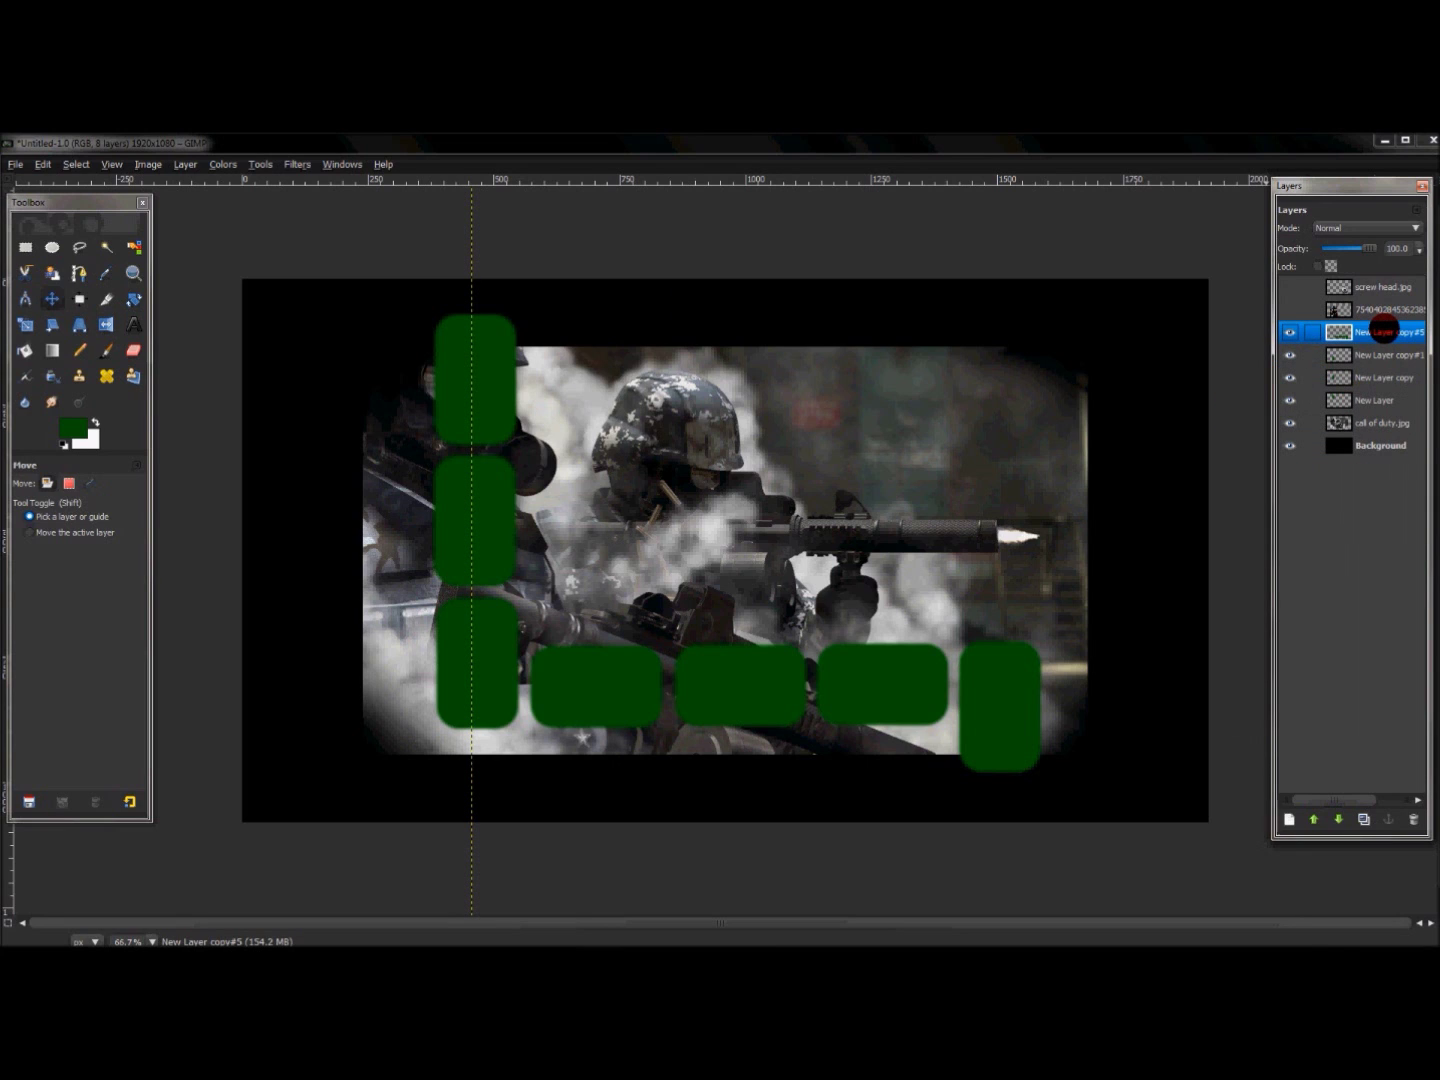
right_click(1383, 332)
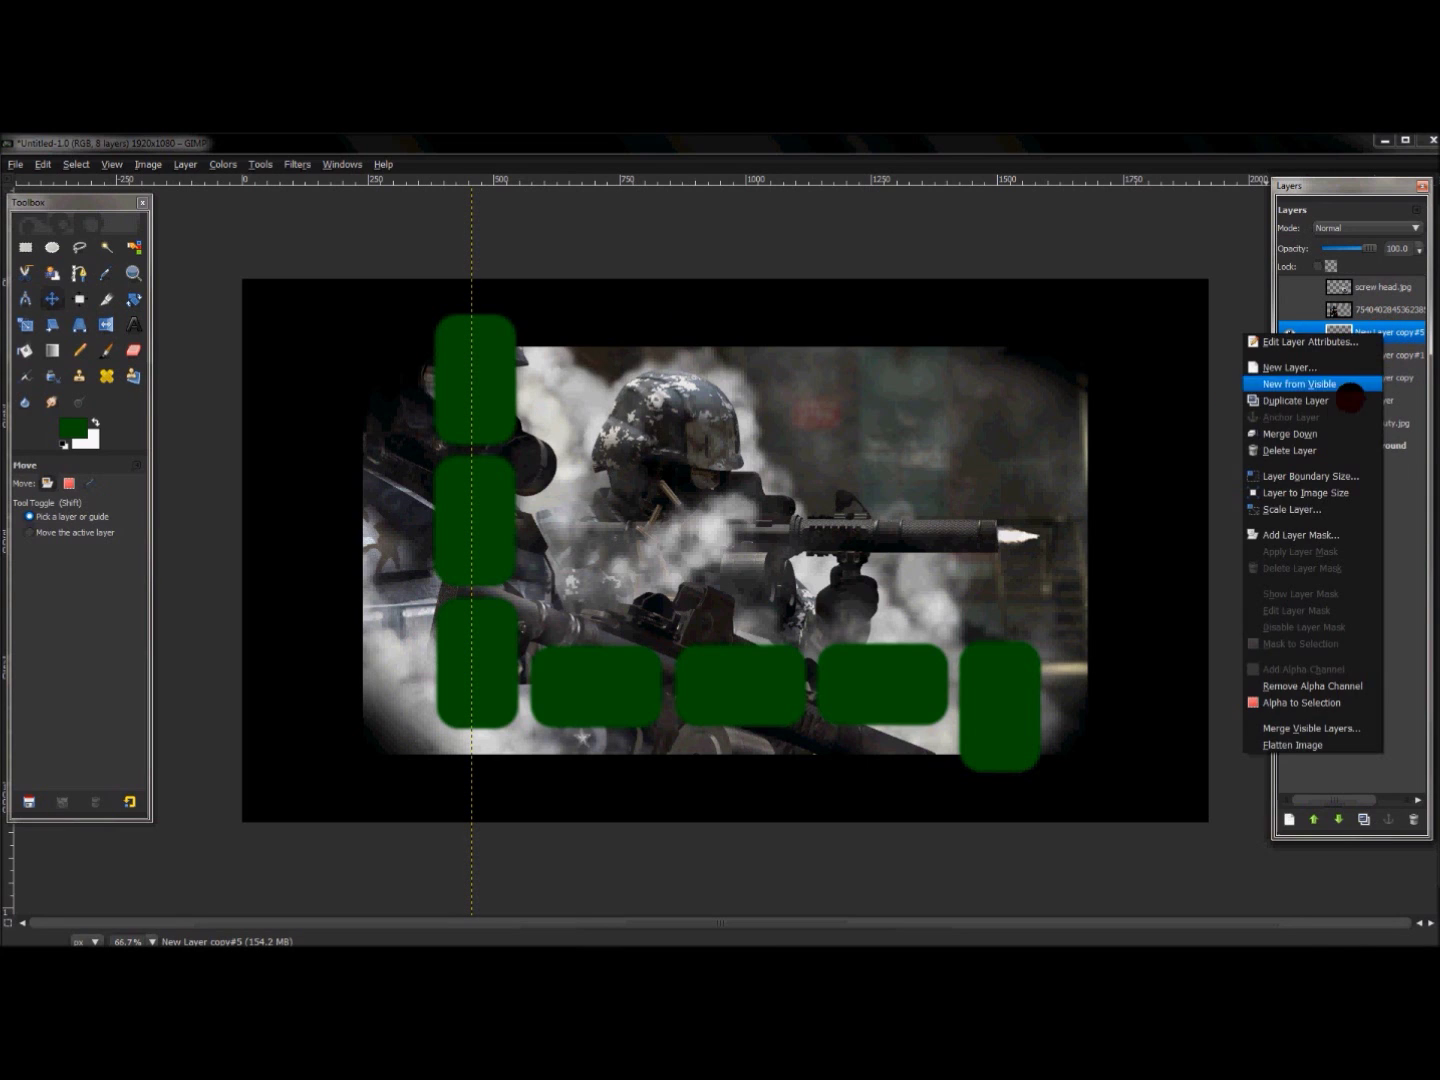
left_click(1316, 433)
right_click(1384, 338)
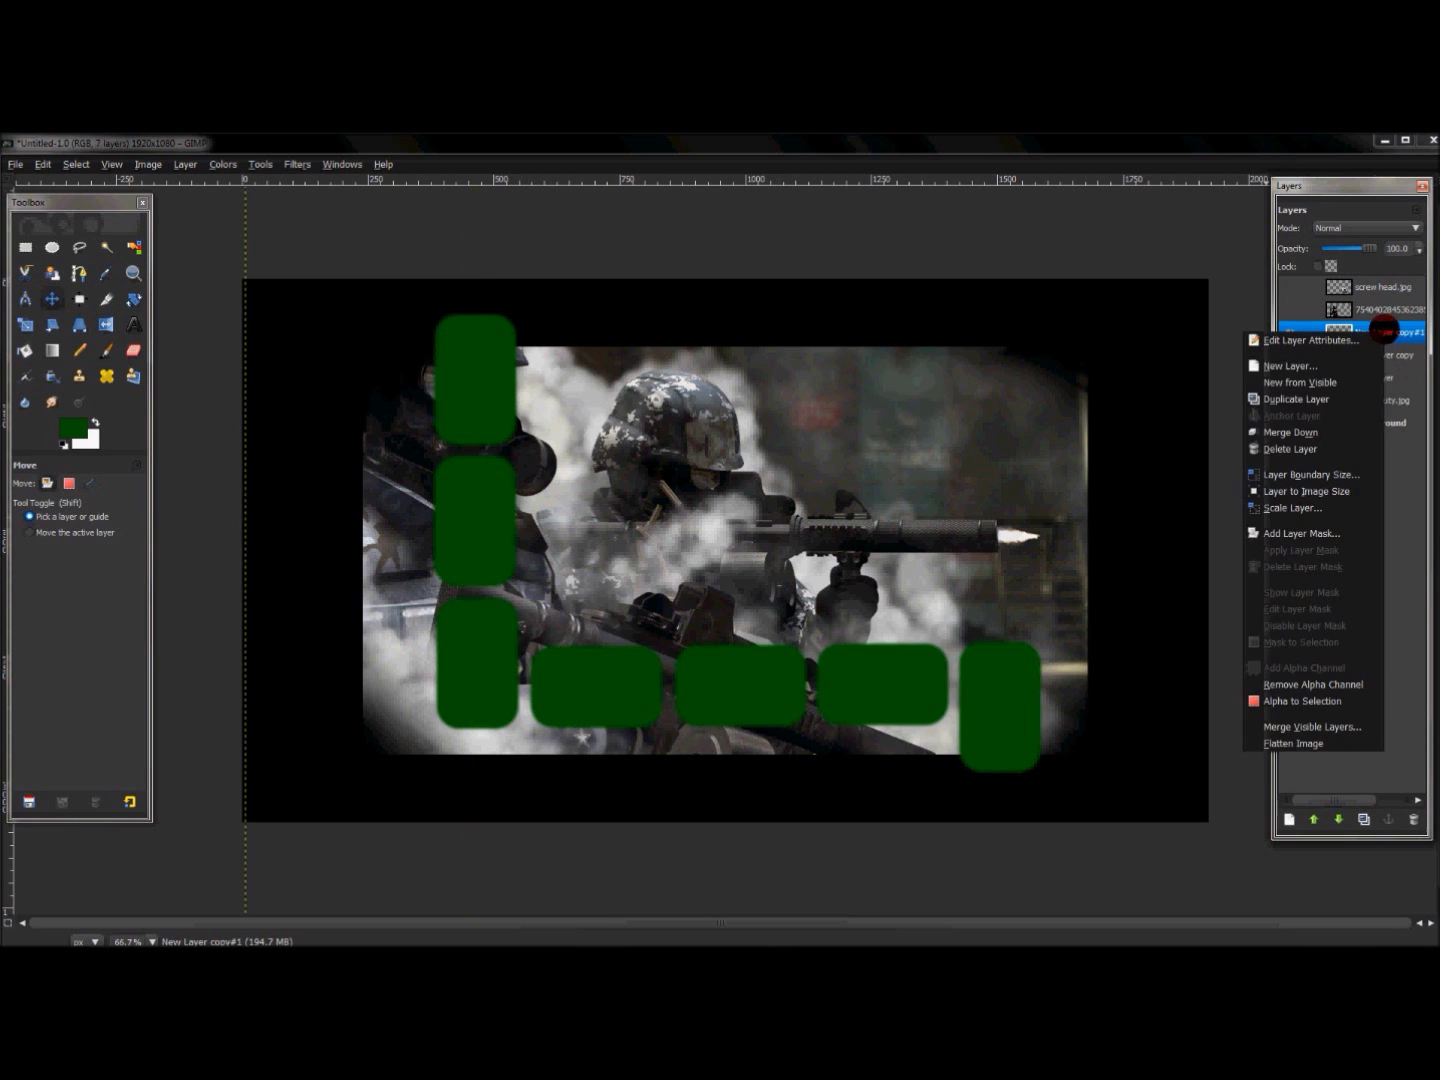
left_click(1309, 430)
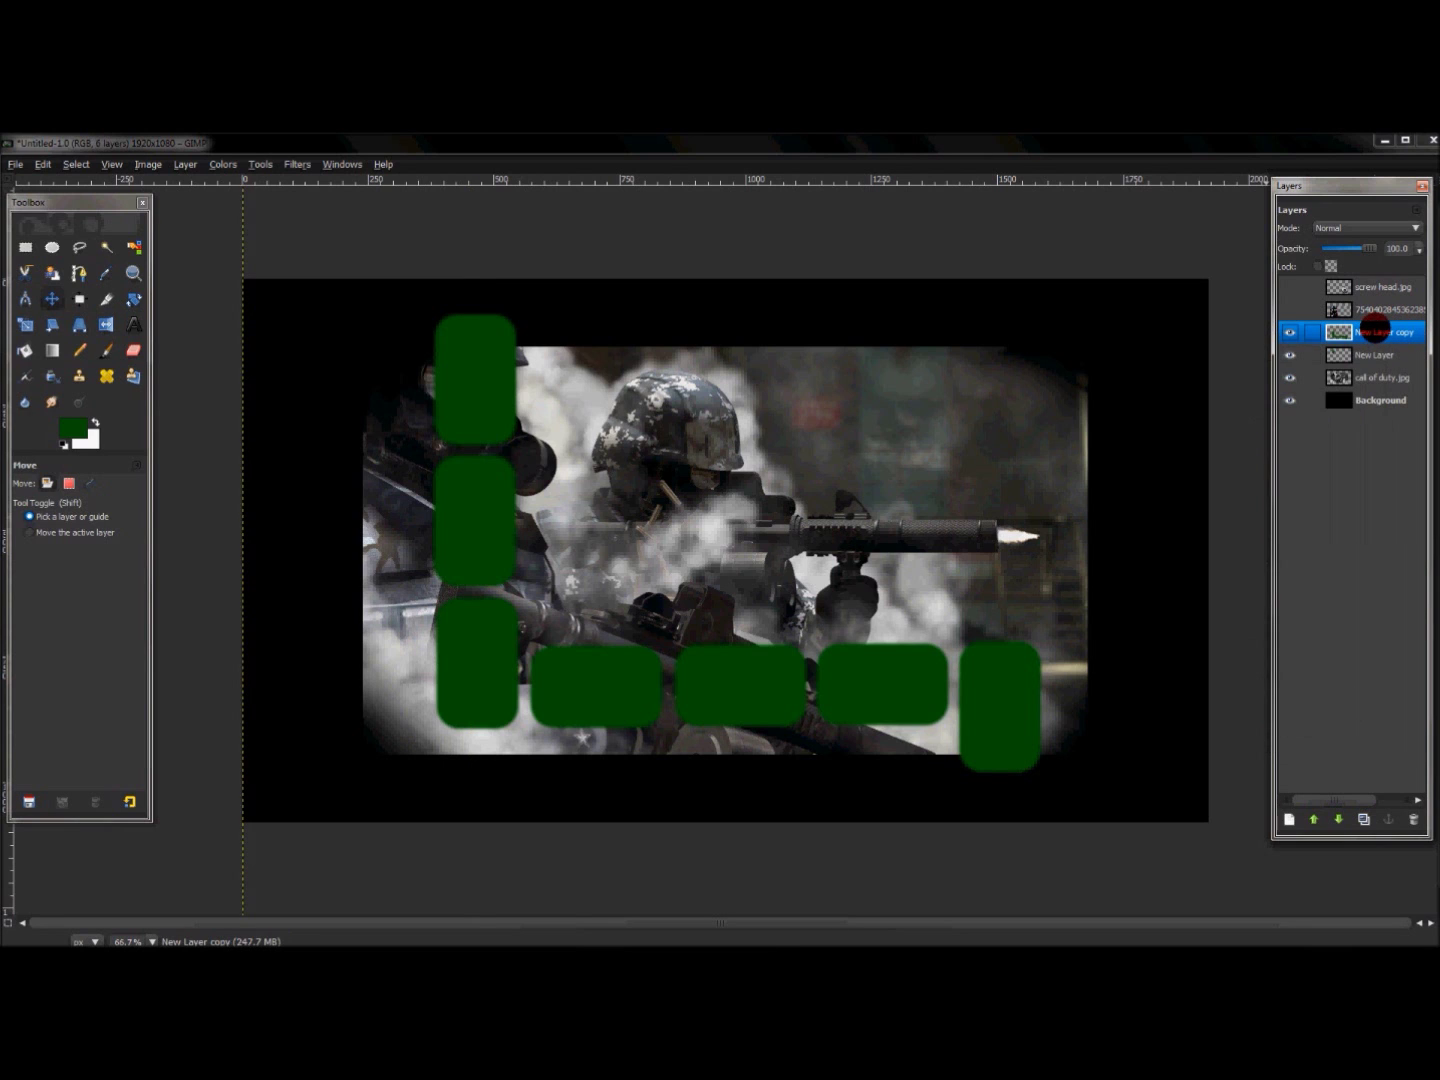
right_click(1377, 333)
left_click(1321, 424)
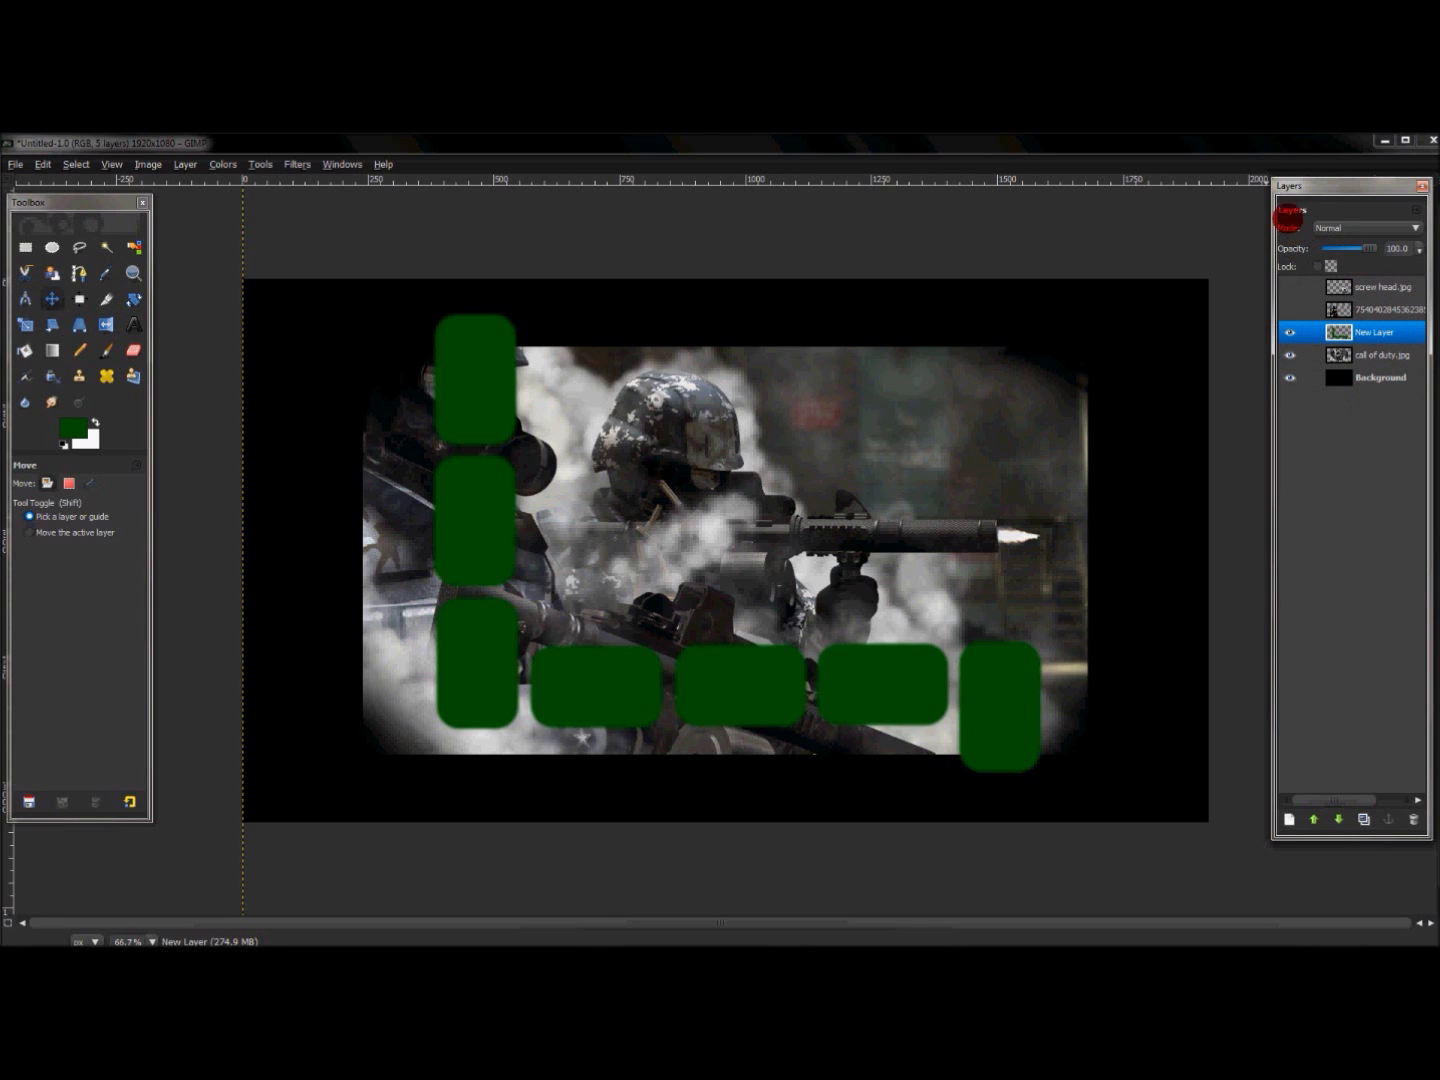
- Set the merged green panels layer to Burn mode with an opacity of 65.6
left_click(1368, 228)
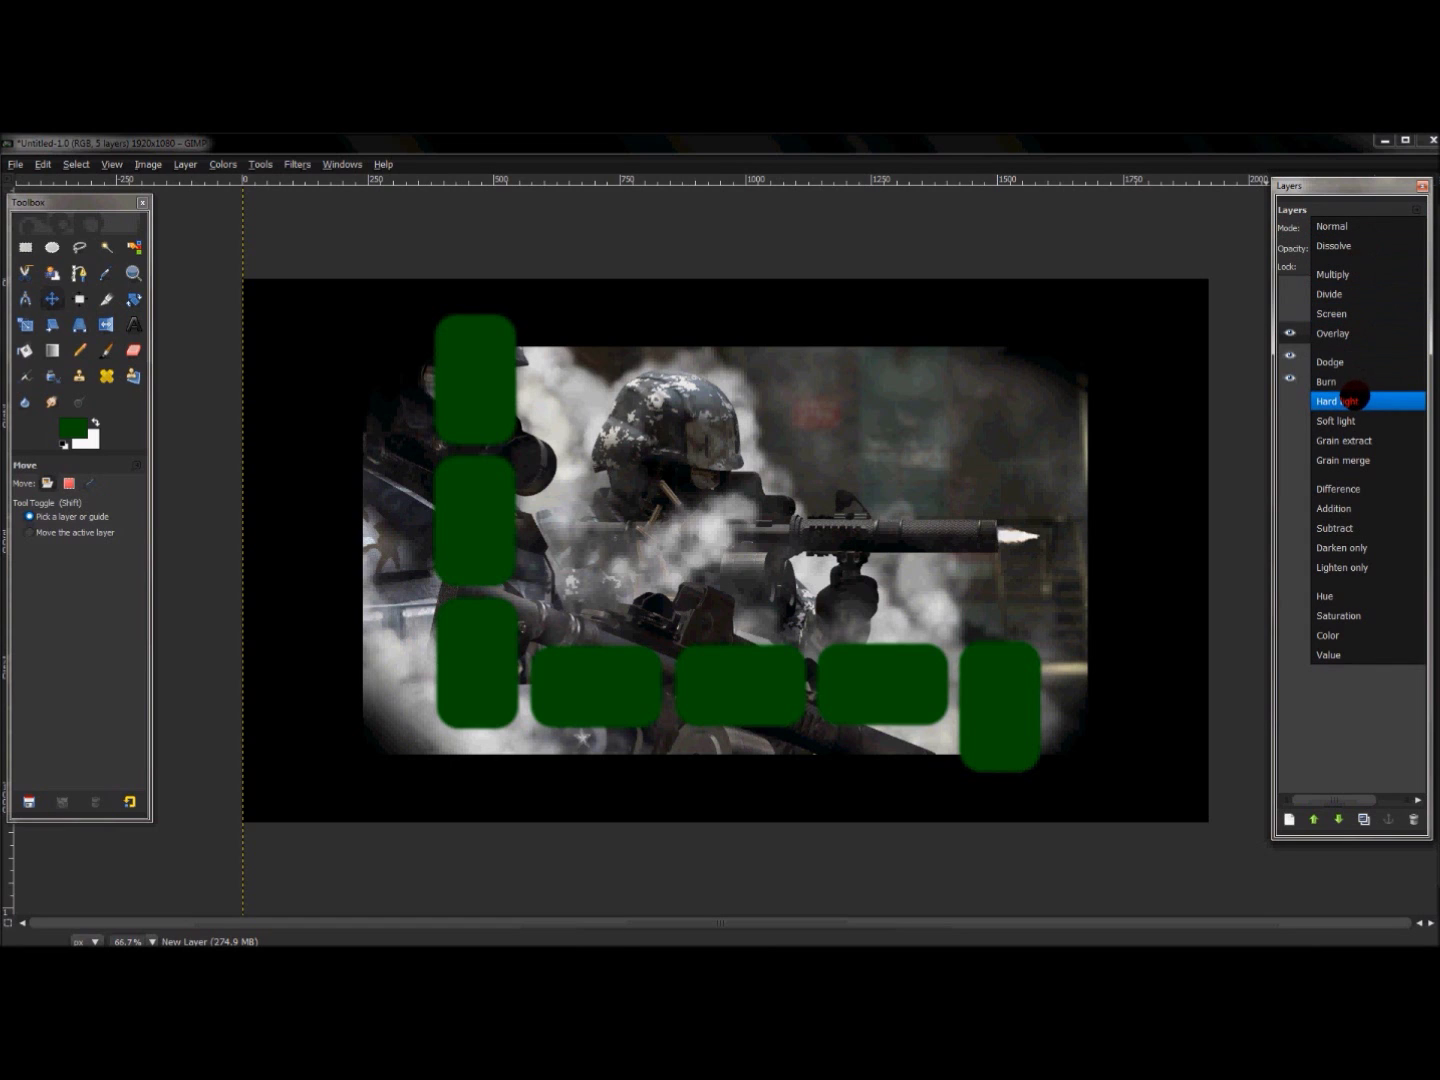
left_click(1326, 381)
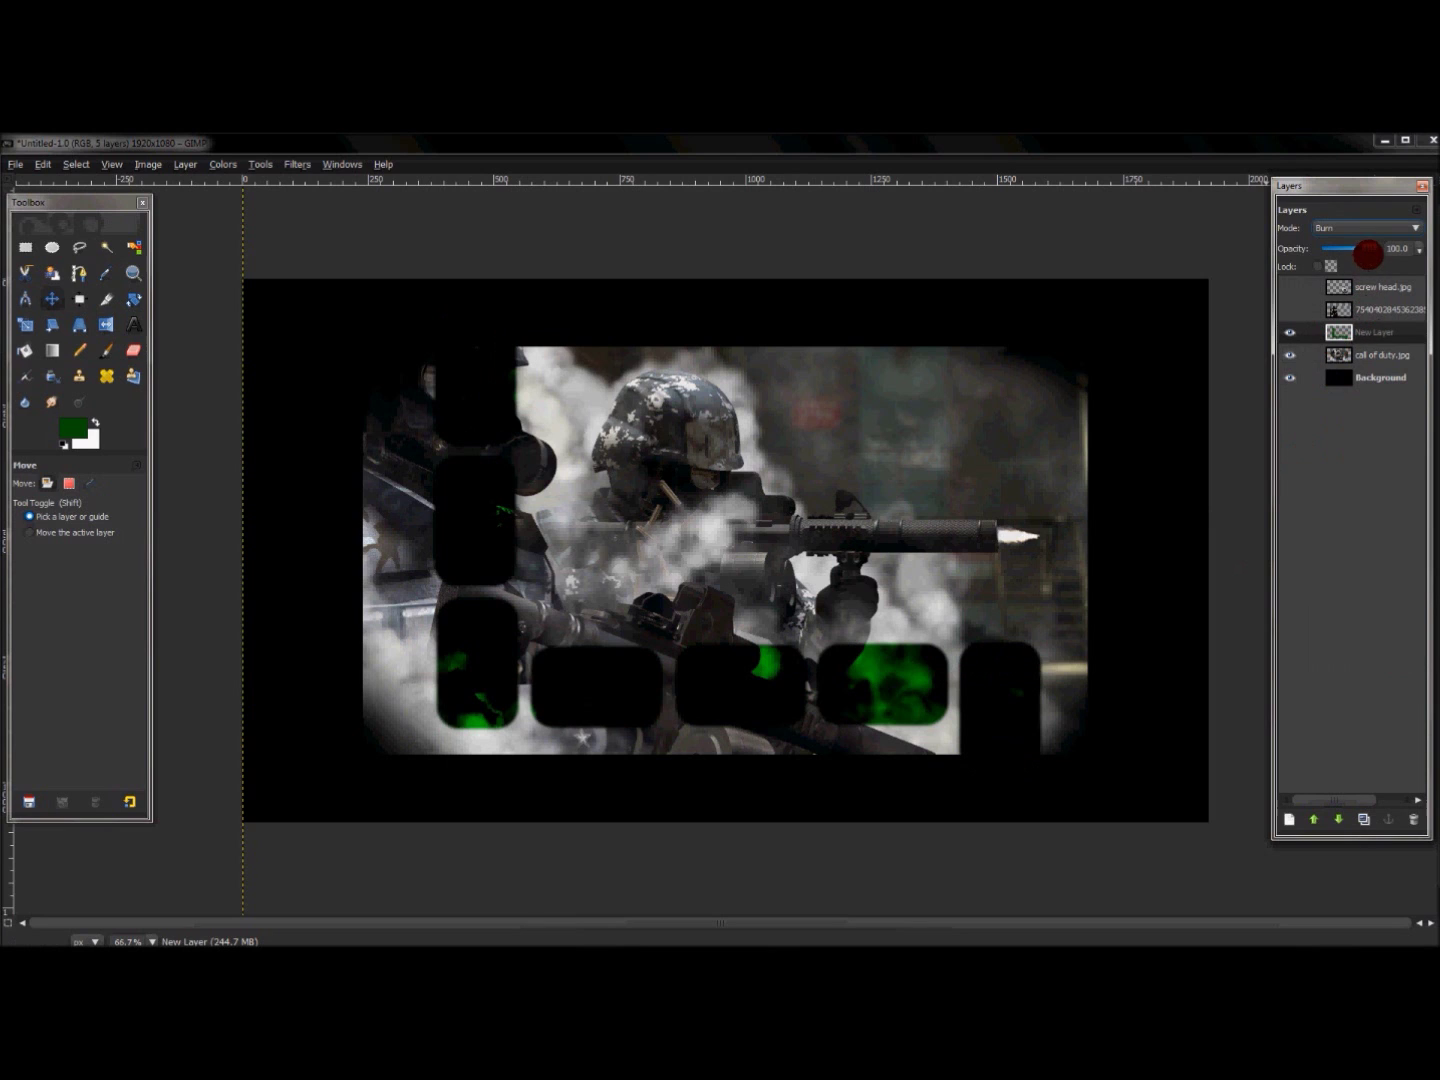
left_click_drag(1363, 251, 1354, 251)
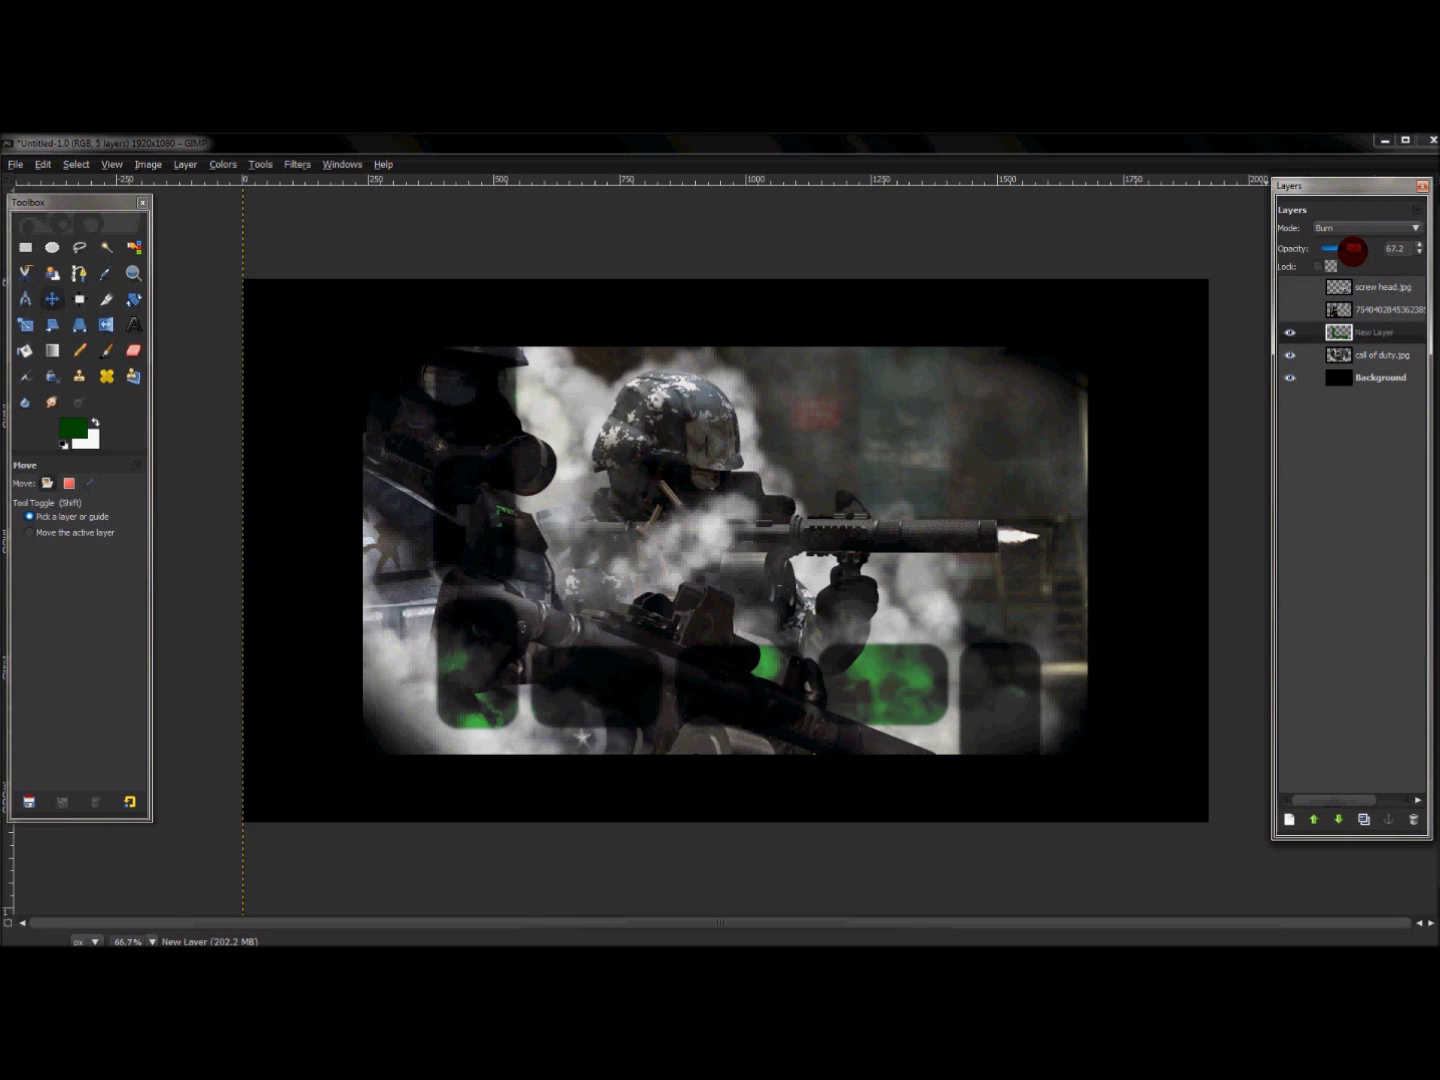
left_click_drag(1350, 251, 1352, 251)
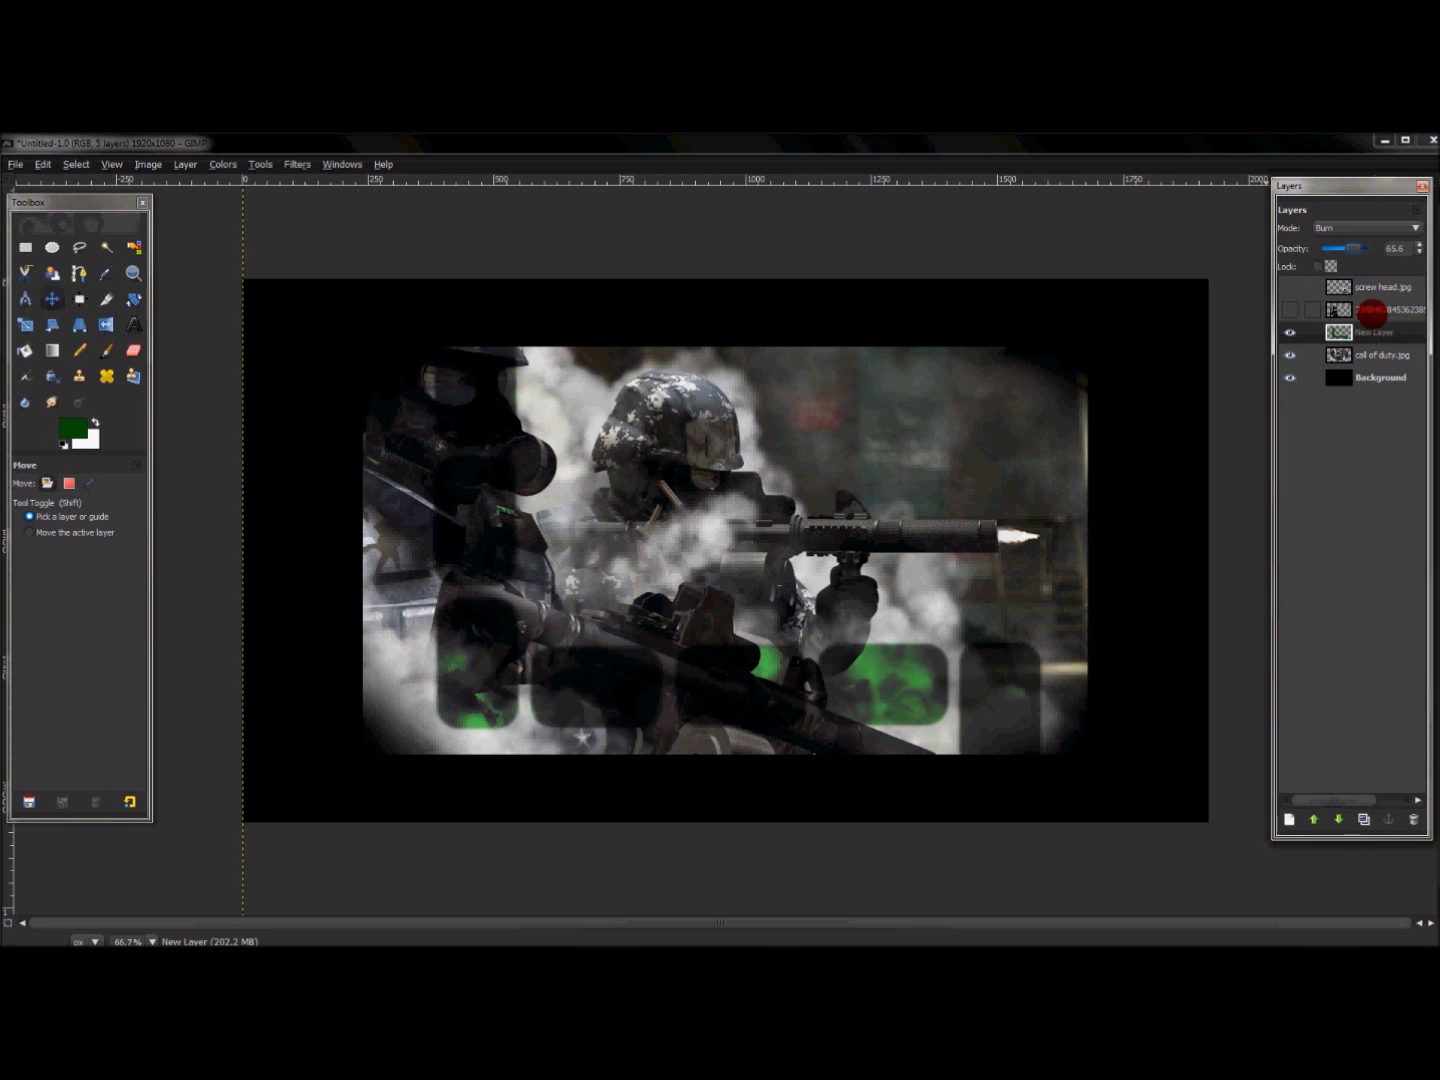
- Show the Black Ops cover layer and select a feathered rounded rectangle about 528 × 159 px around its title logo
left_click(1290, 311)
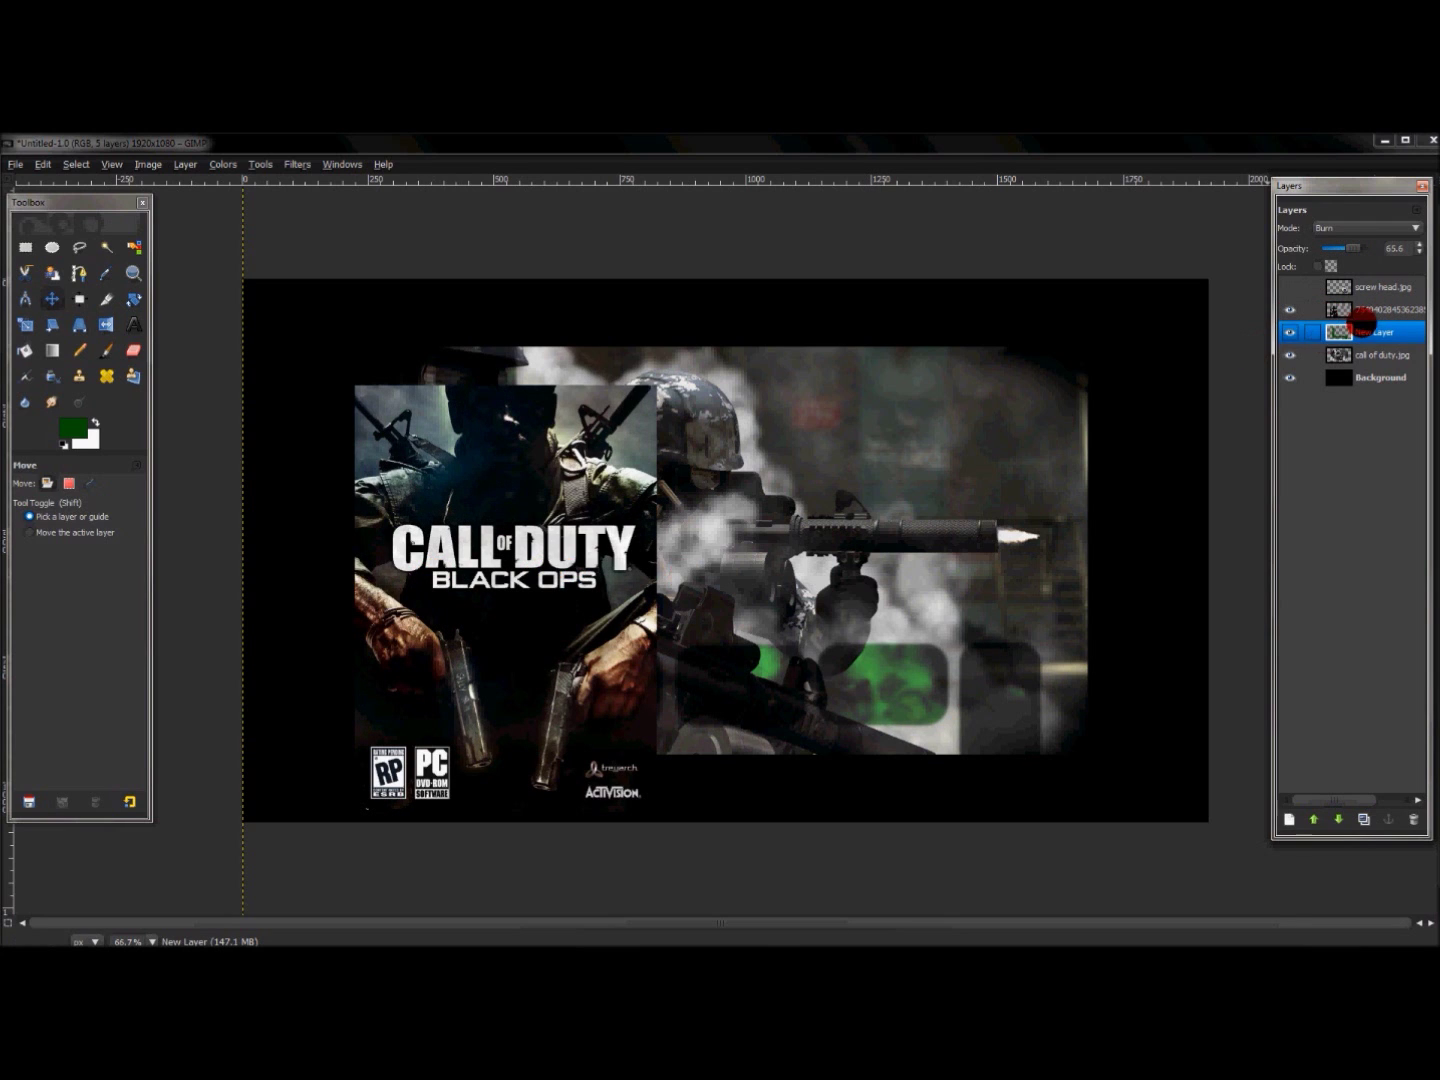
left_click(1363, 309)
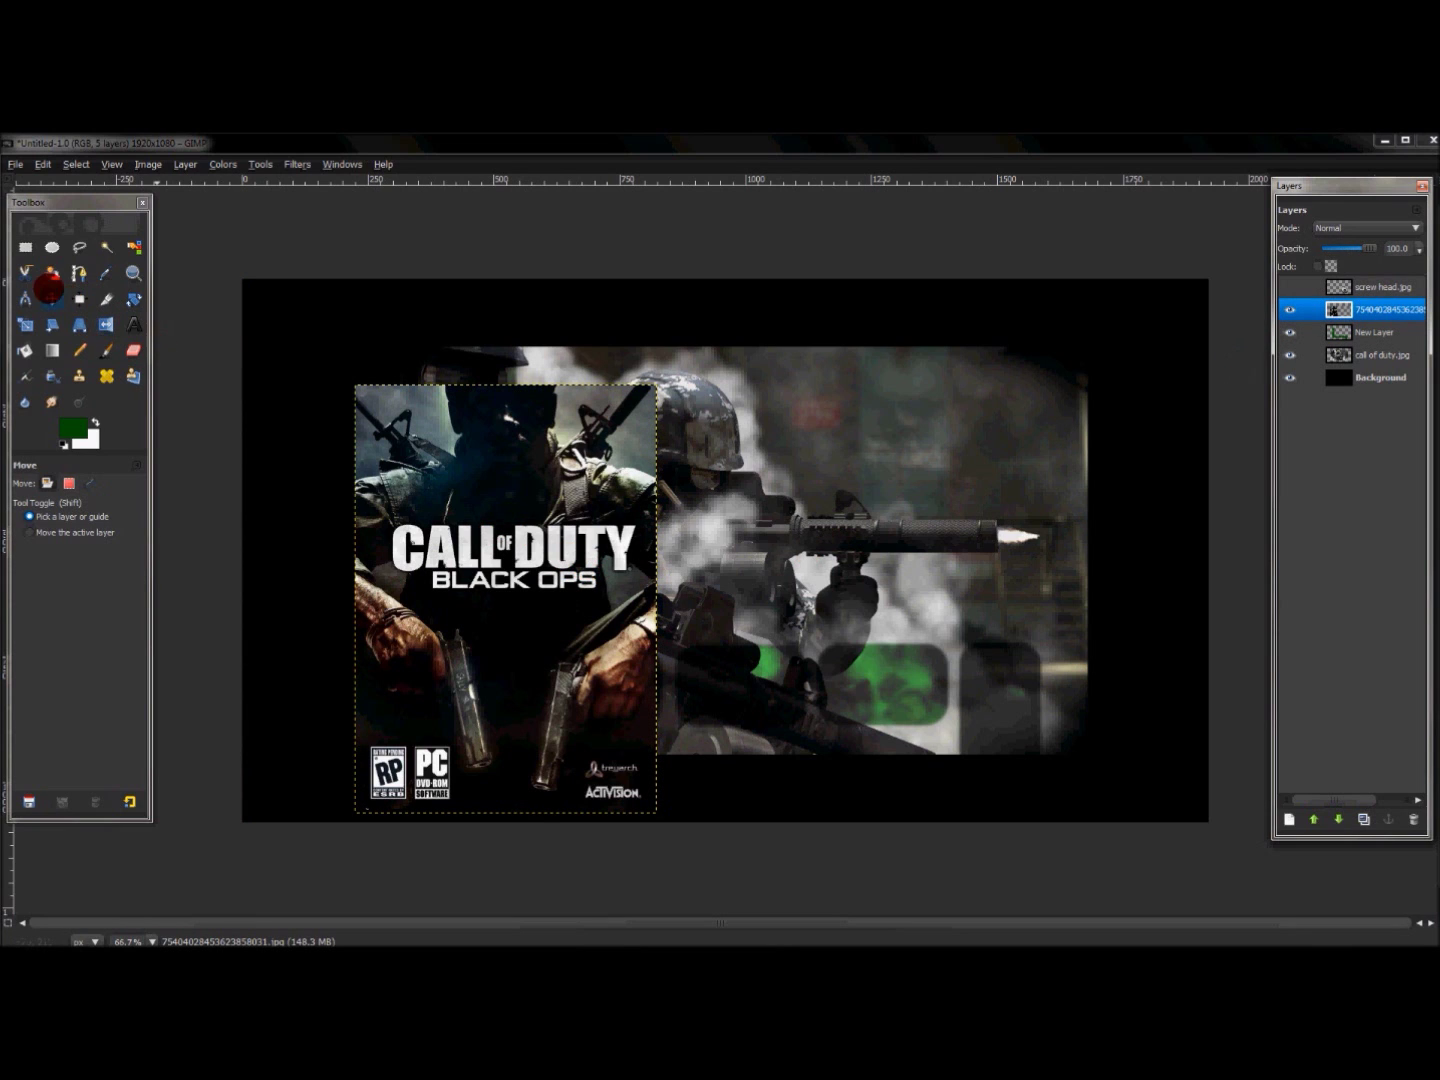
right_click(1369, 309)
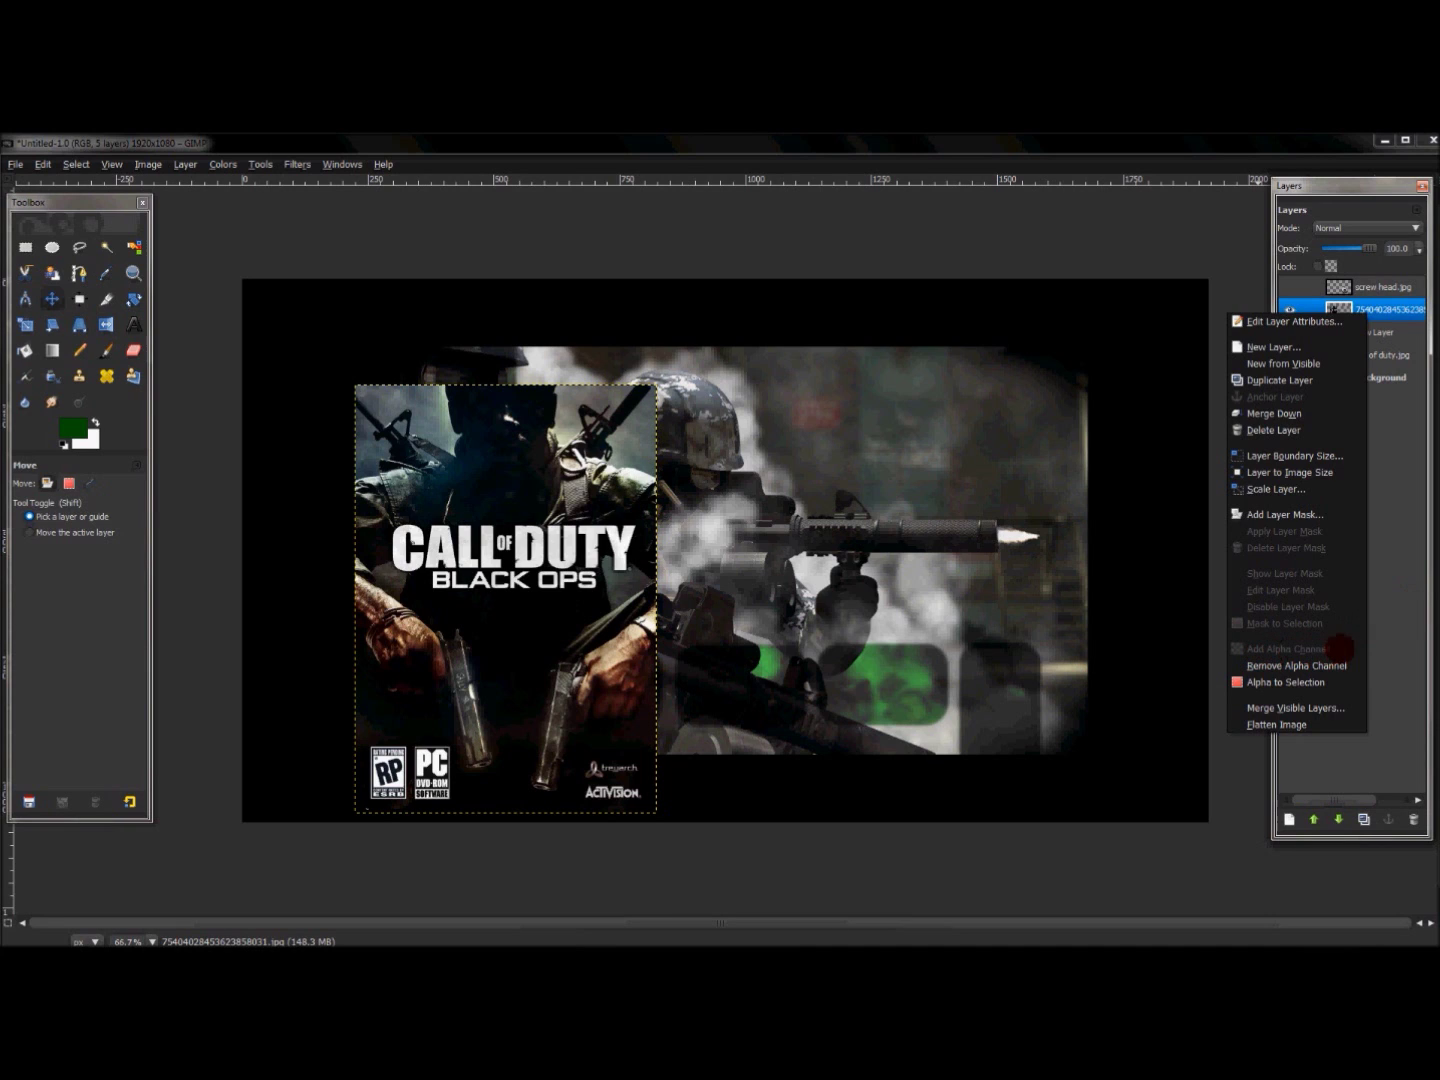
left_click(1386, 621)
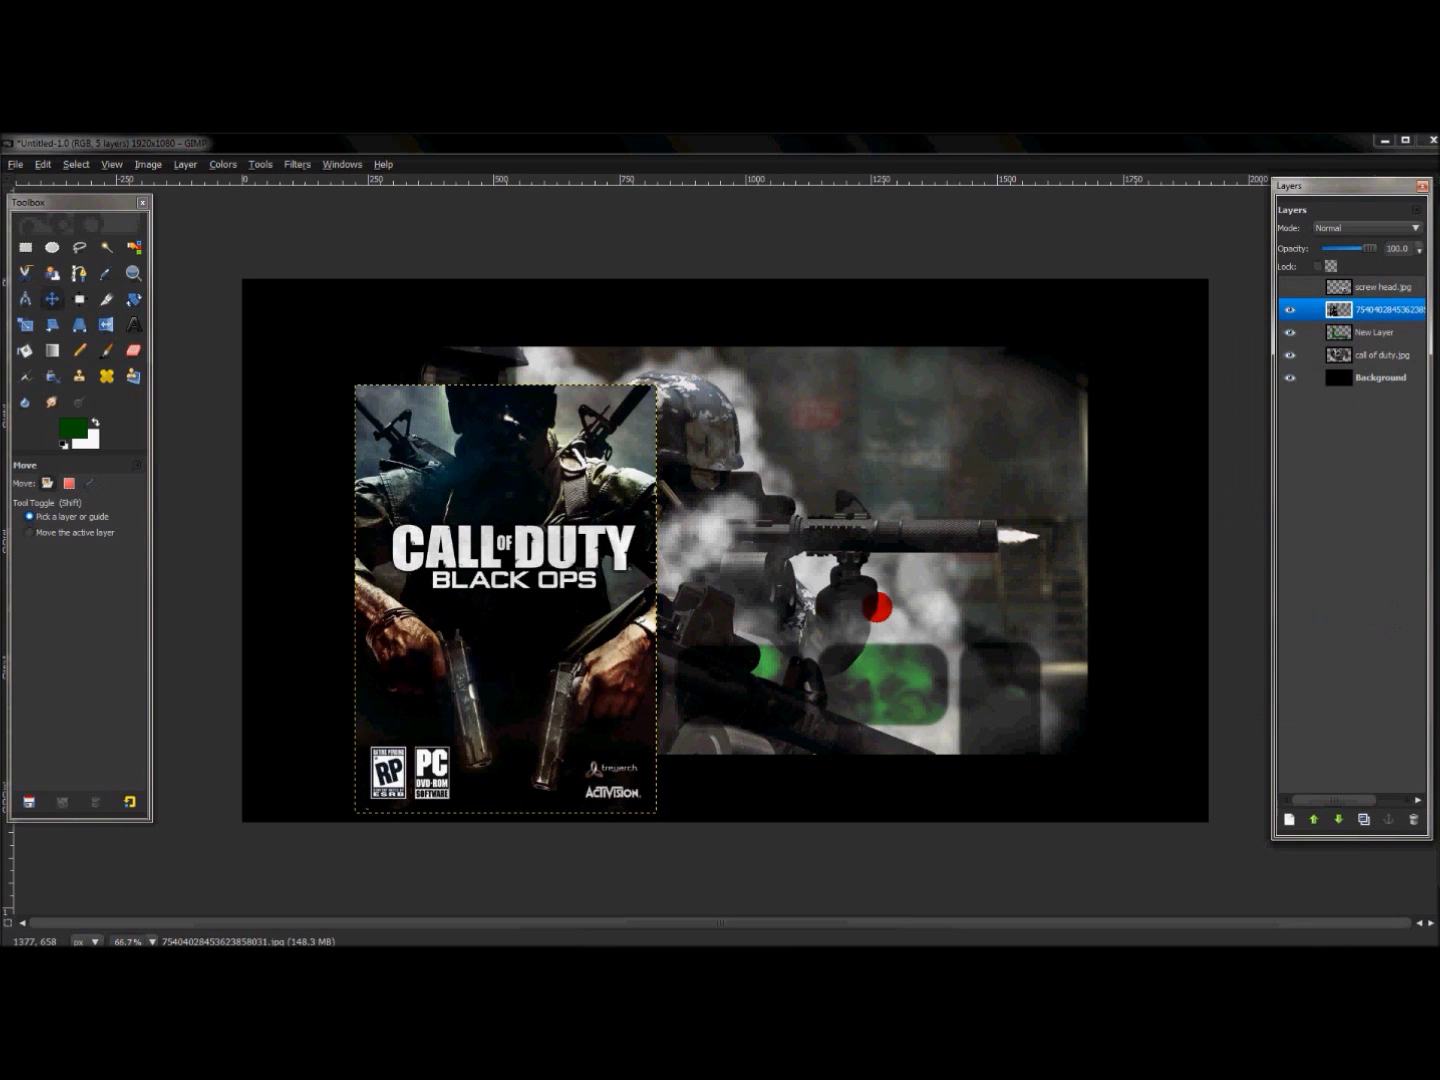
left_click(25, 248)
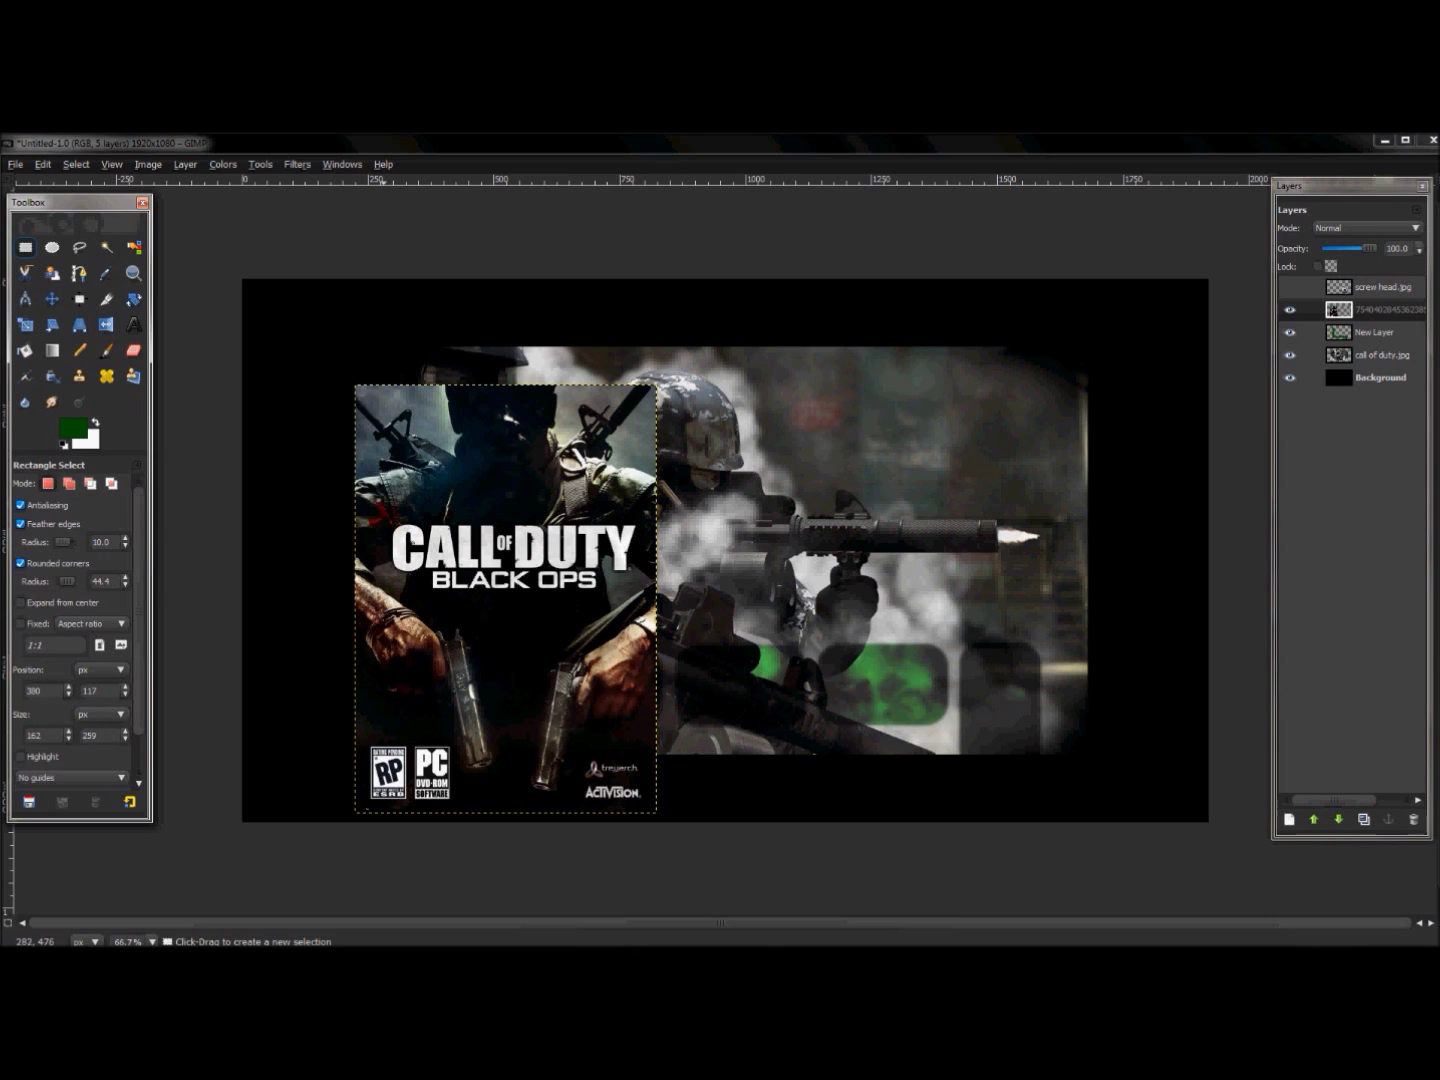
left_click_drag(383, 516, 641, 590)
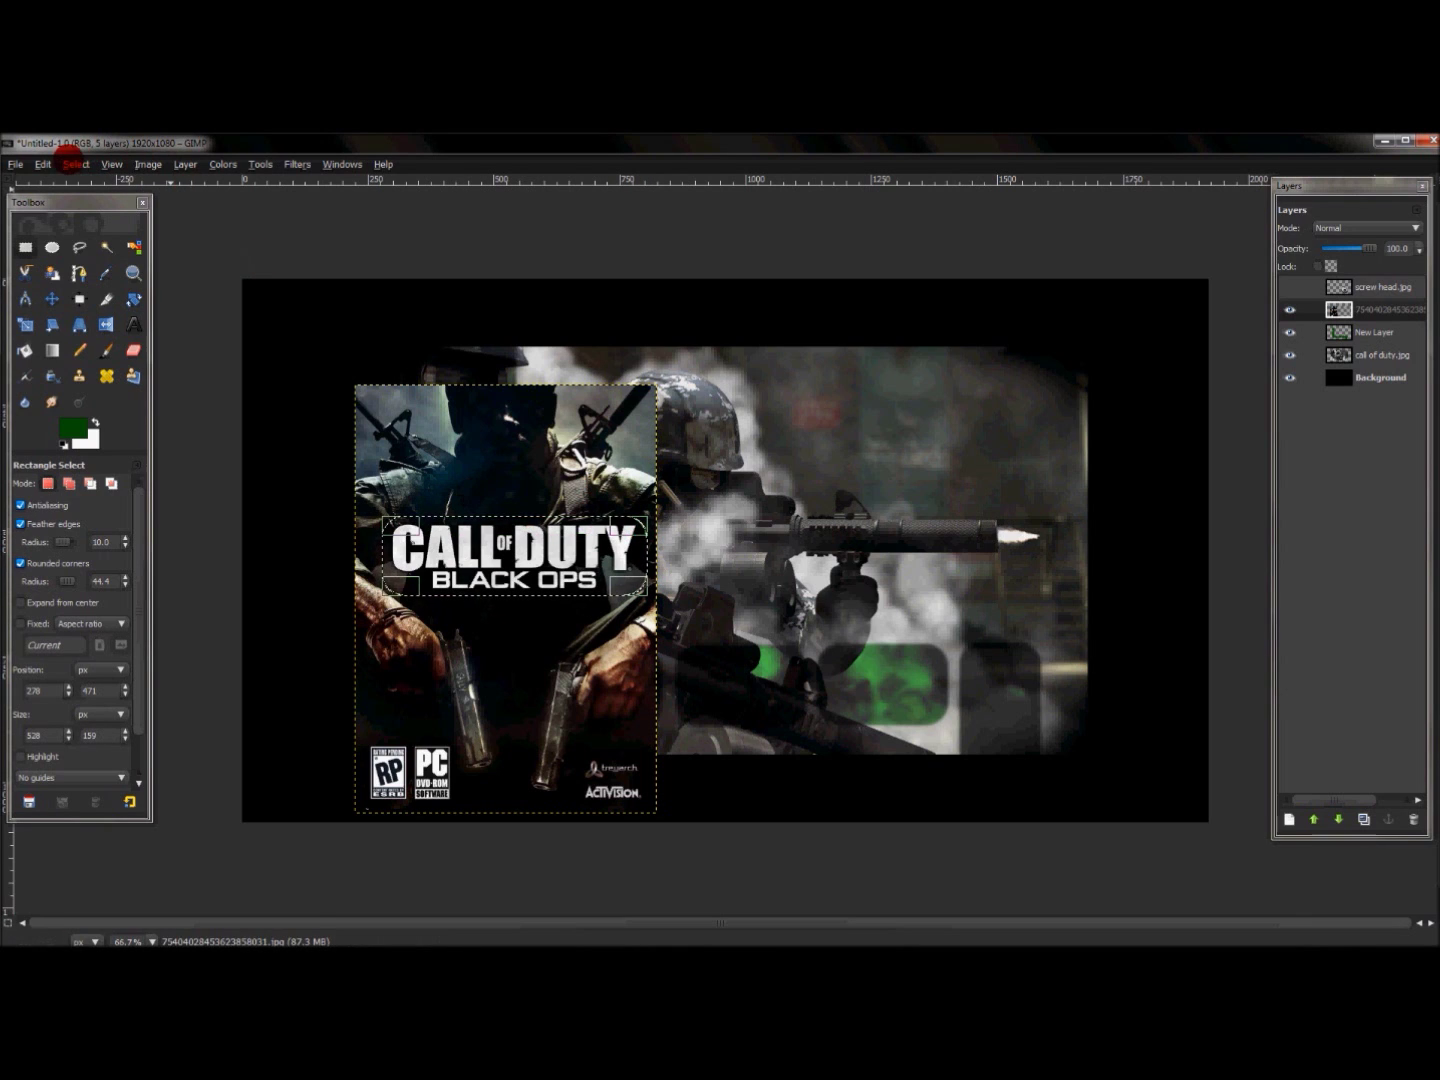
- Invert the selection and cut away the cover artwork surrounding the Call of Duty: Black Ops logo
left_click(77, 164)
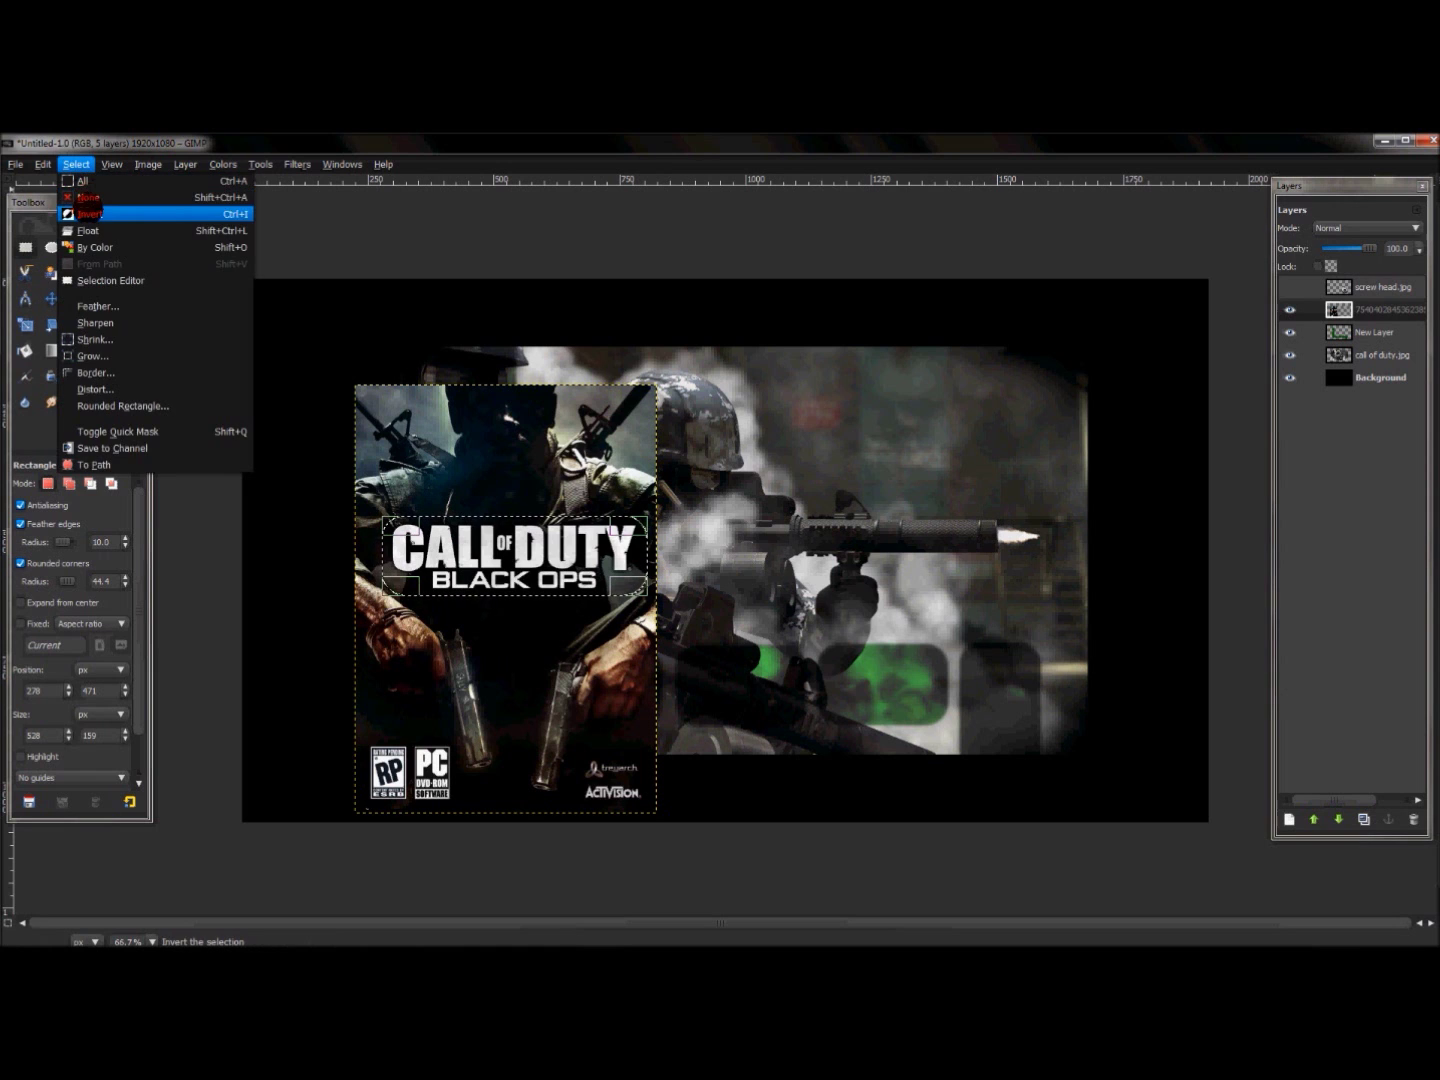
left_click(70, 211)
left_click(43, 164)
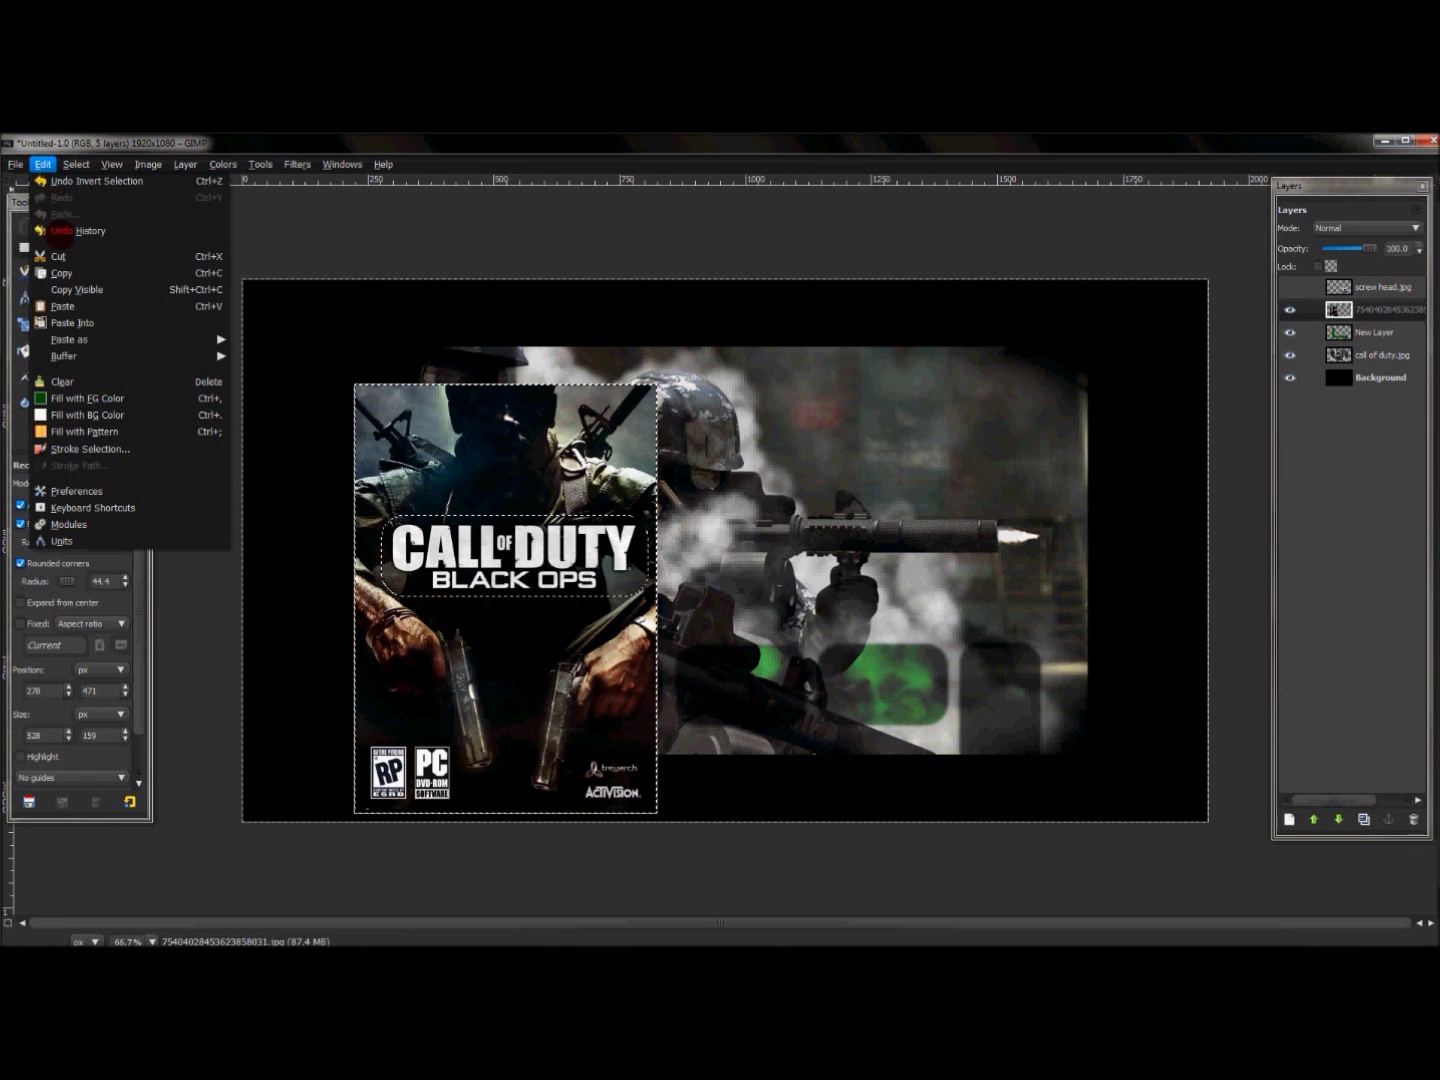
left_click(88, 253)
- Move the Call of Duty: Black Ops logo to the canvas's upper right, above the gun muzzle, and deselect everything
left_click(50, 301)
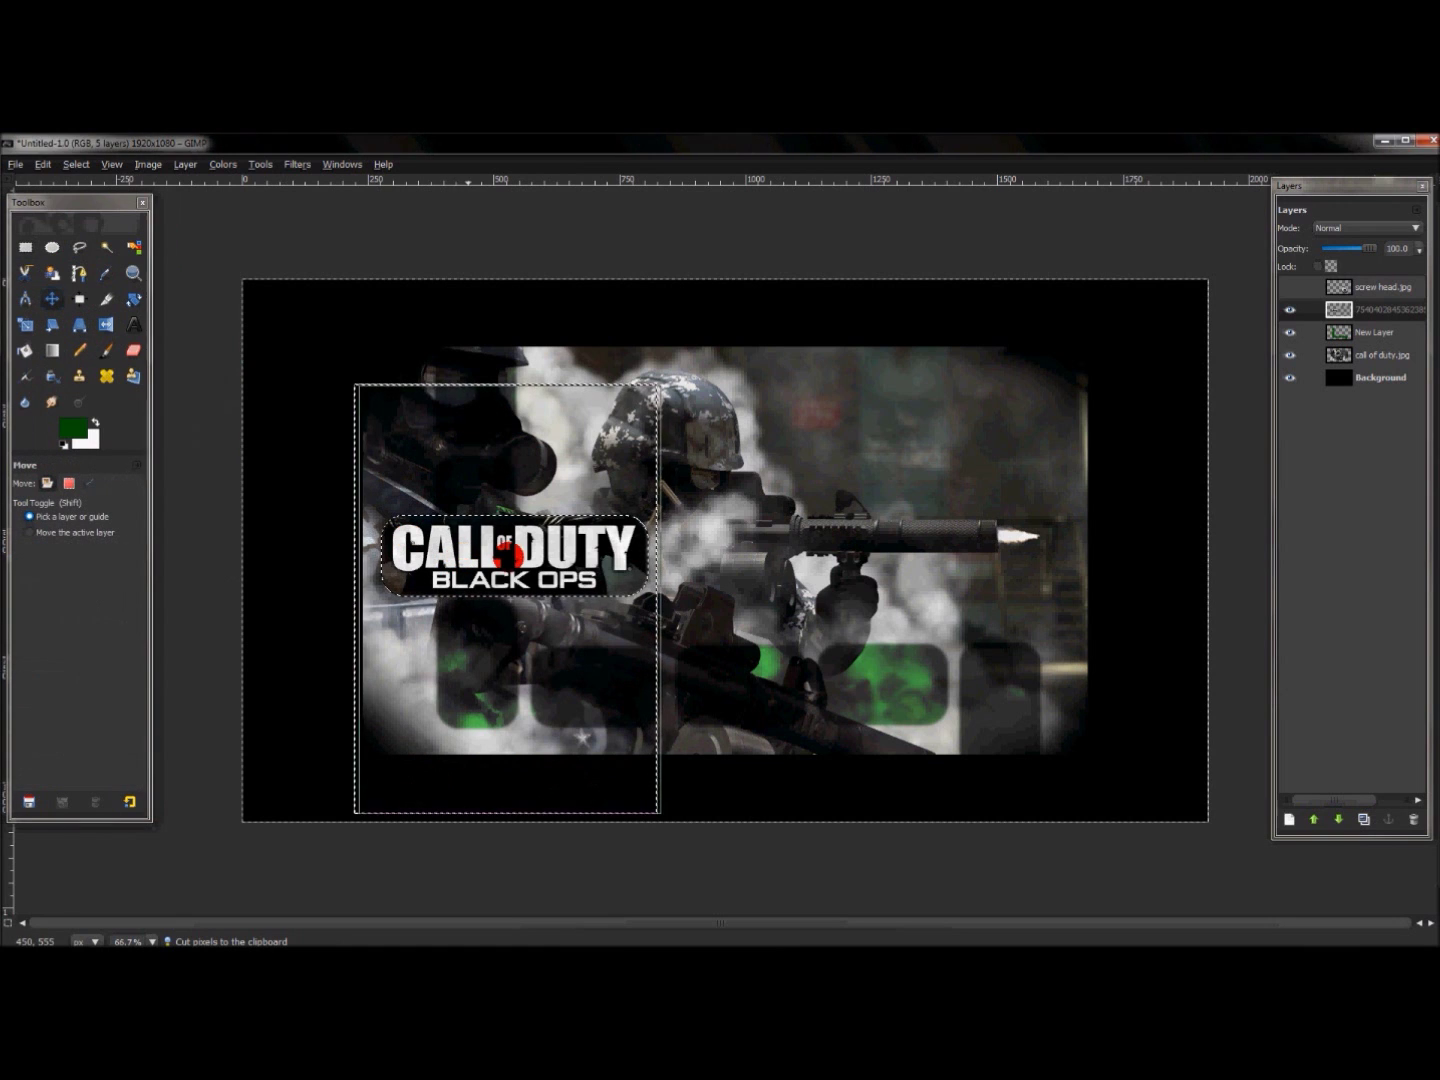
mouse_move(483, 548)
left_mouse_down()
mouse_move(770, 530)
mouse_move(947, 487)
mouse_move(997, 516)
mouse_move(1047, 492)
left_mouse_up()
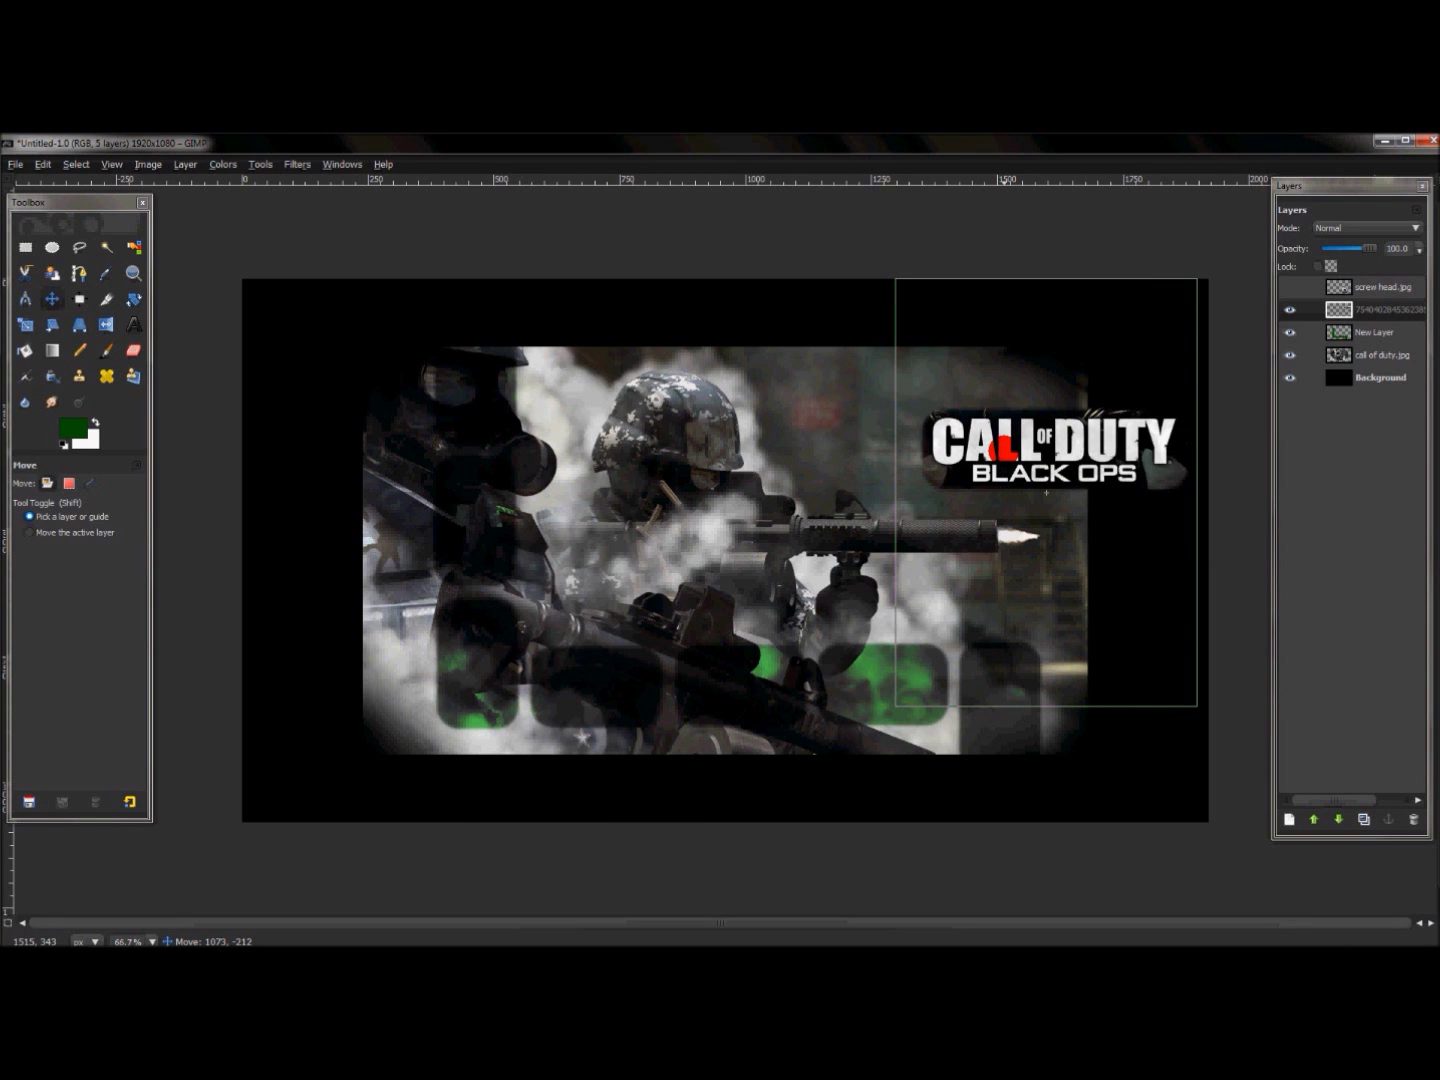
left_click_drag(1048, 492, 1046, 486)
left_click(76, 165)
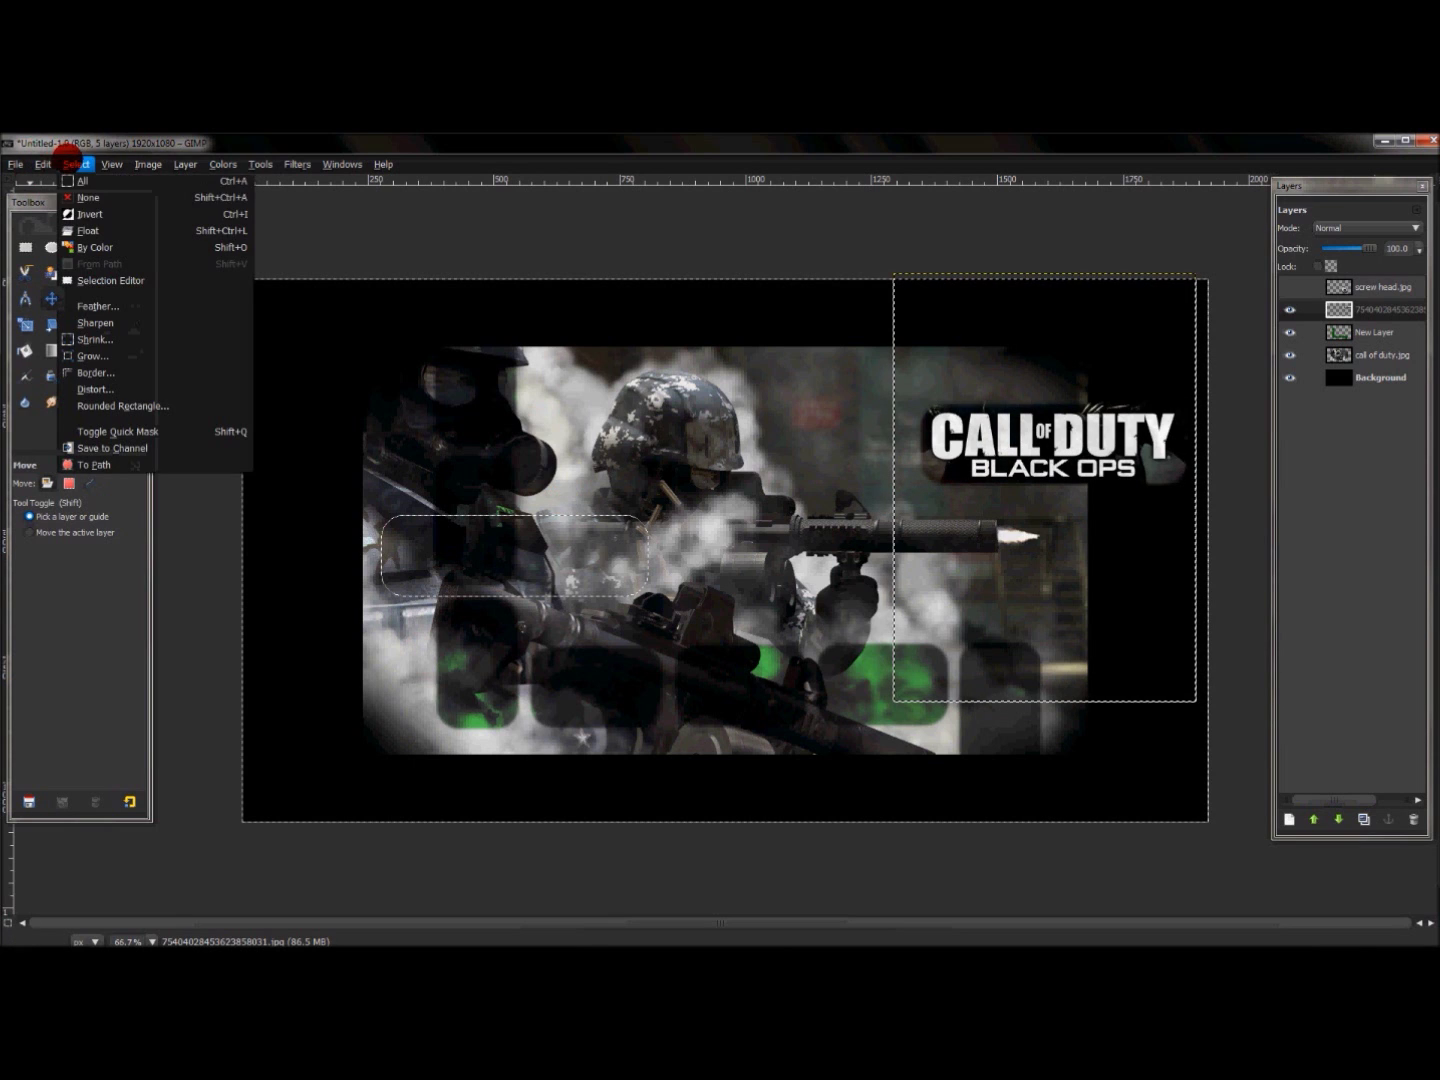
left_click(89, 197)
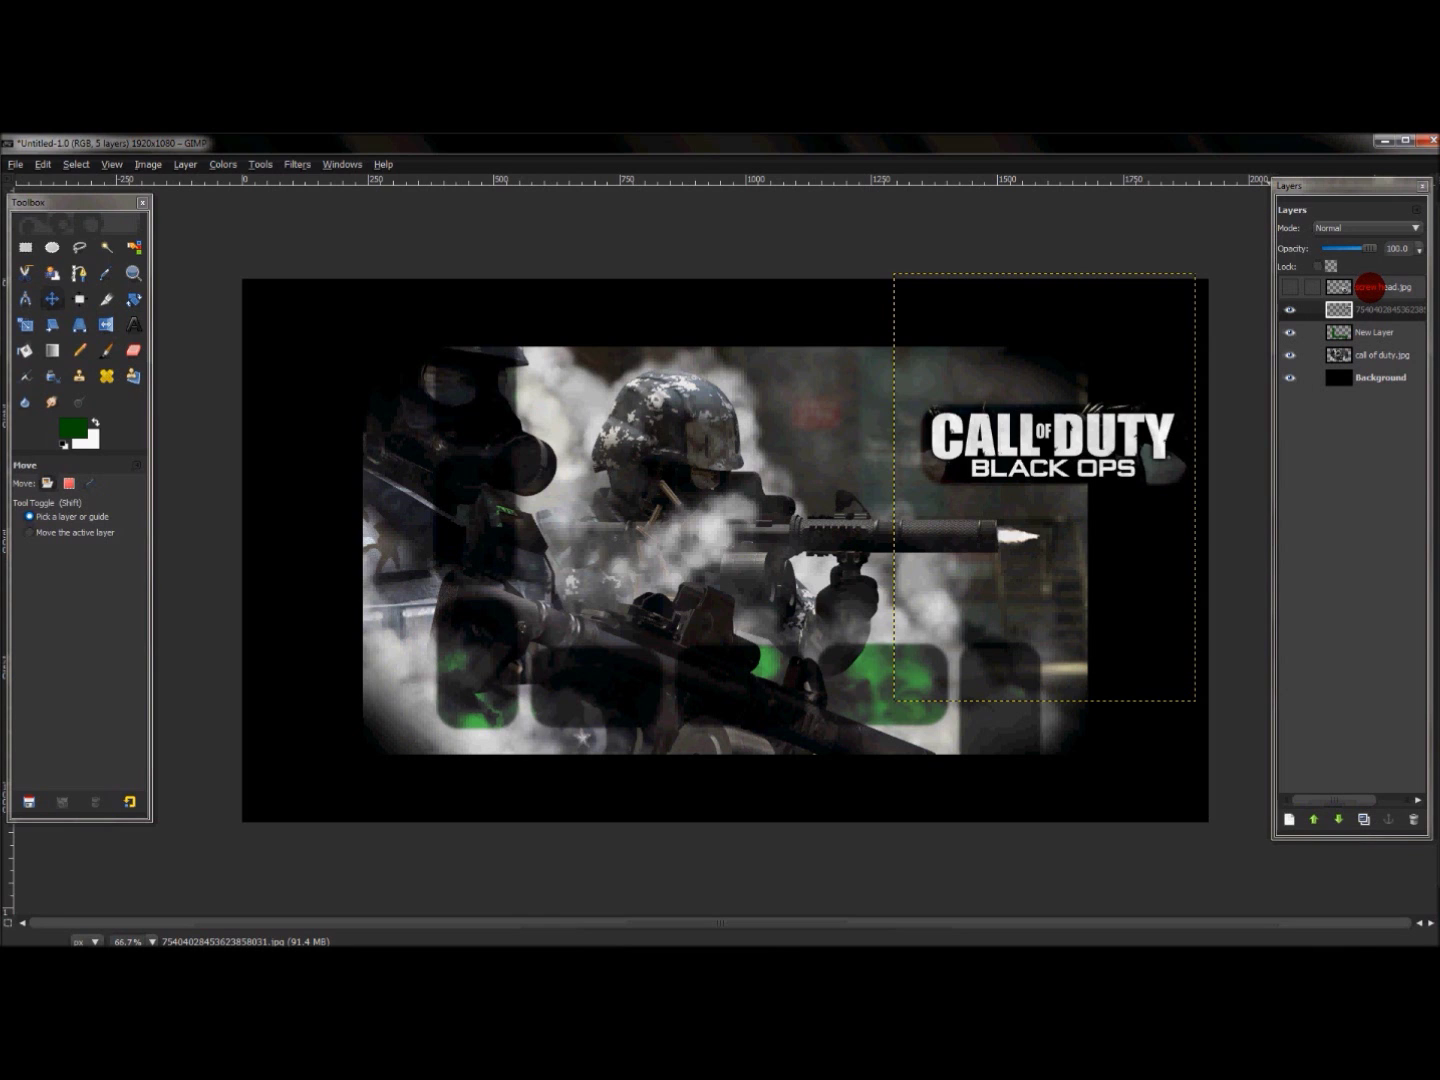
- Show the screw head.jpg layer and move it to the middle of the canvas, over the soldier
left_click(1370, 287)
left_click(1290, 286)
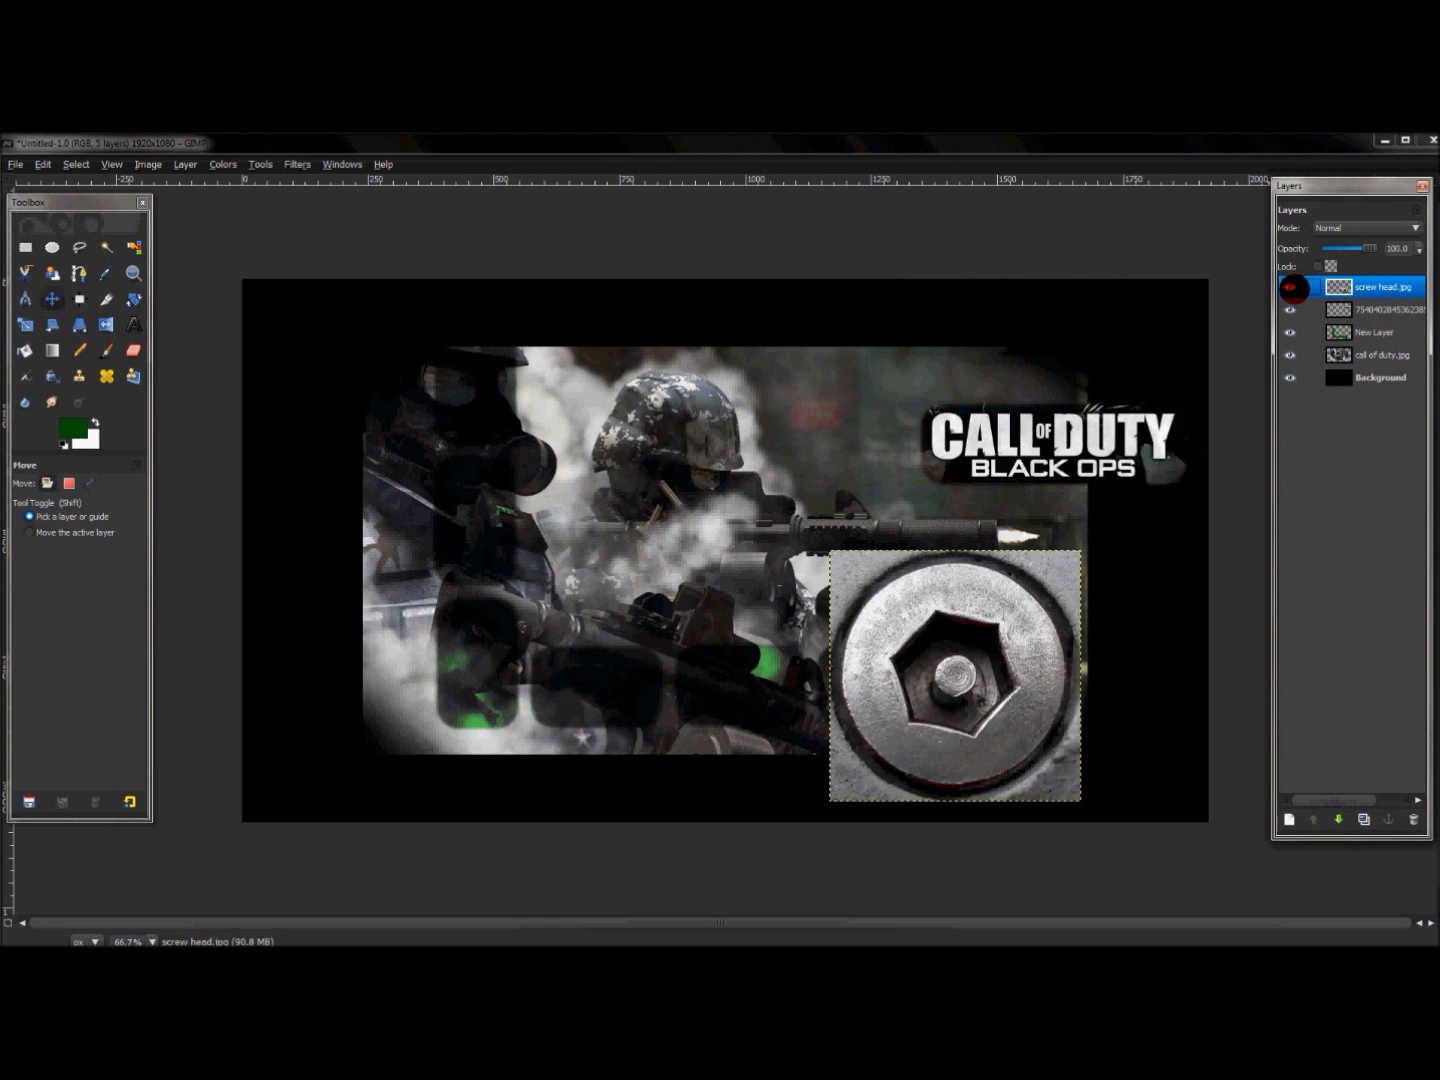
left_click_drag(976, 684, 712, 579)
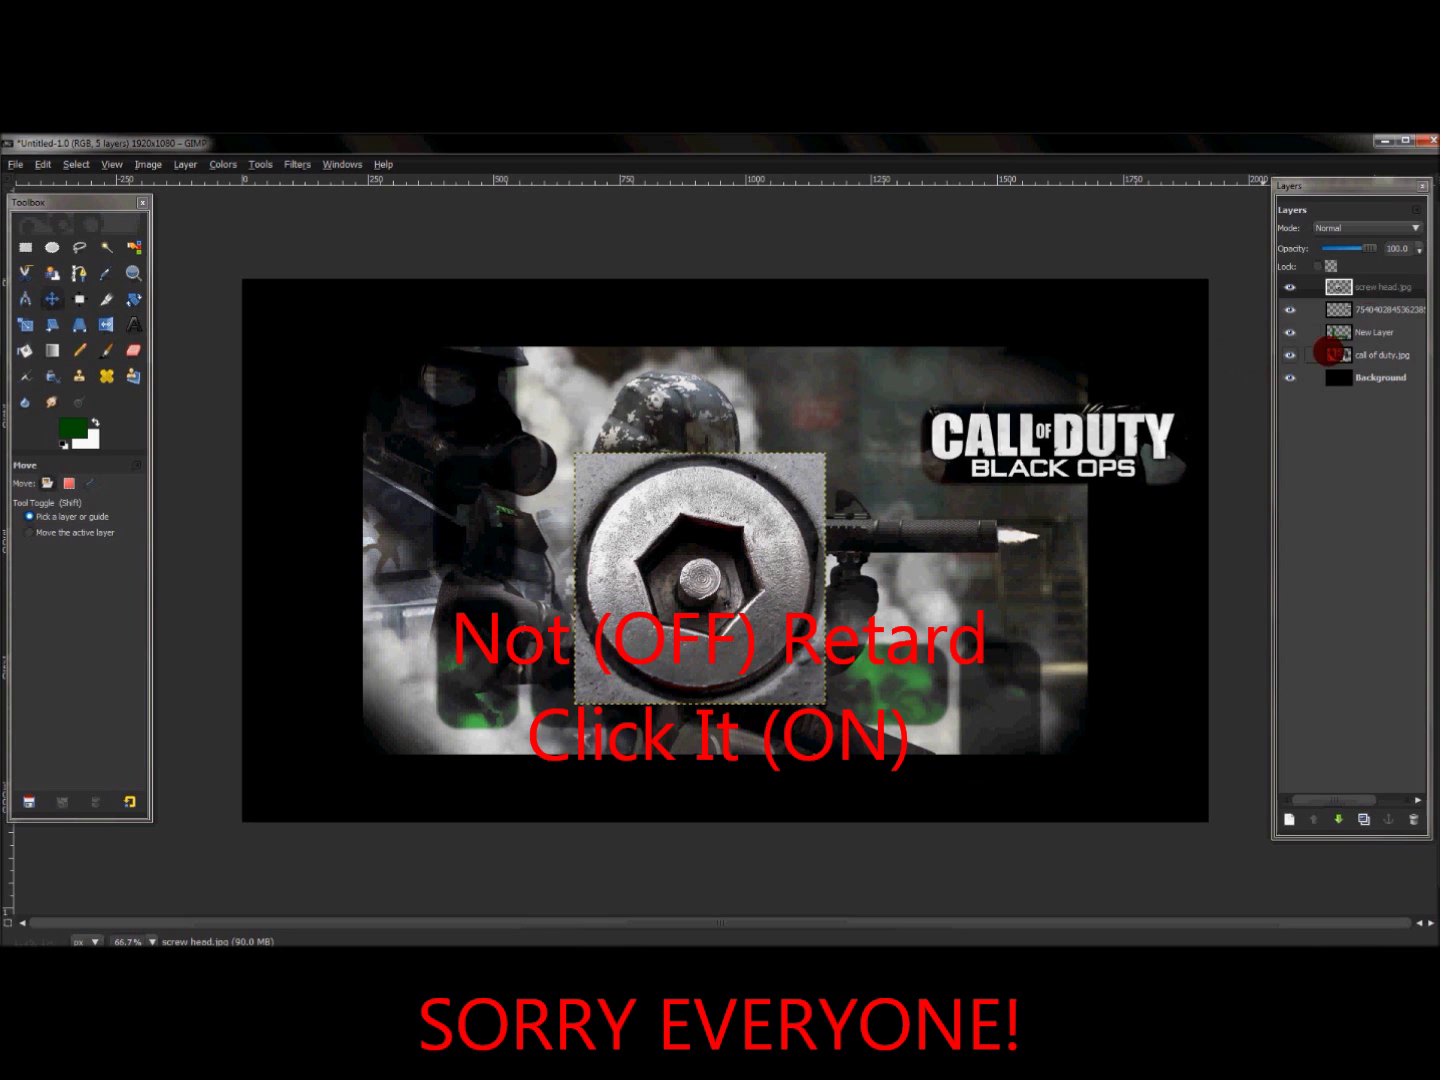
right_click(1385, 292)
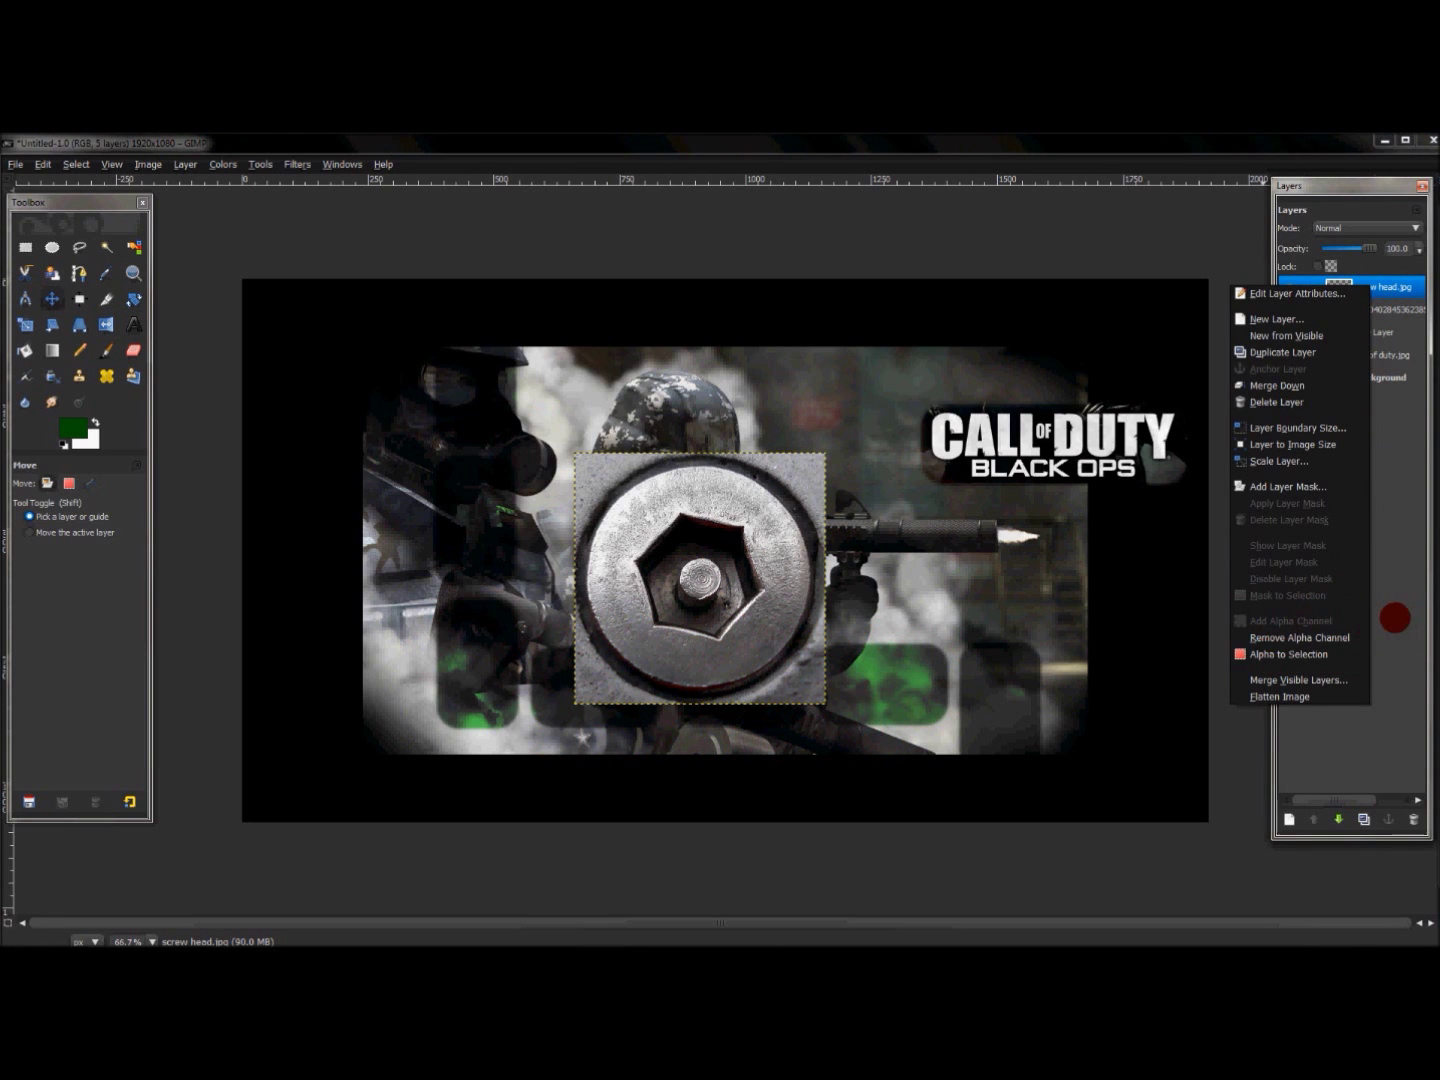
left_click(731, 590)
- Select the round screw head with an ellipse about 442 × 436 px, feathered by 10 px
left_click(22, 265)
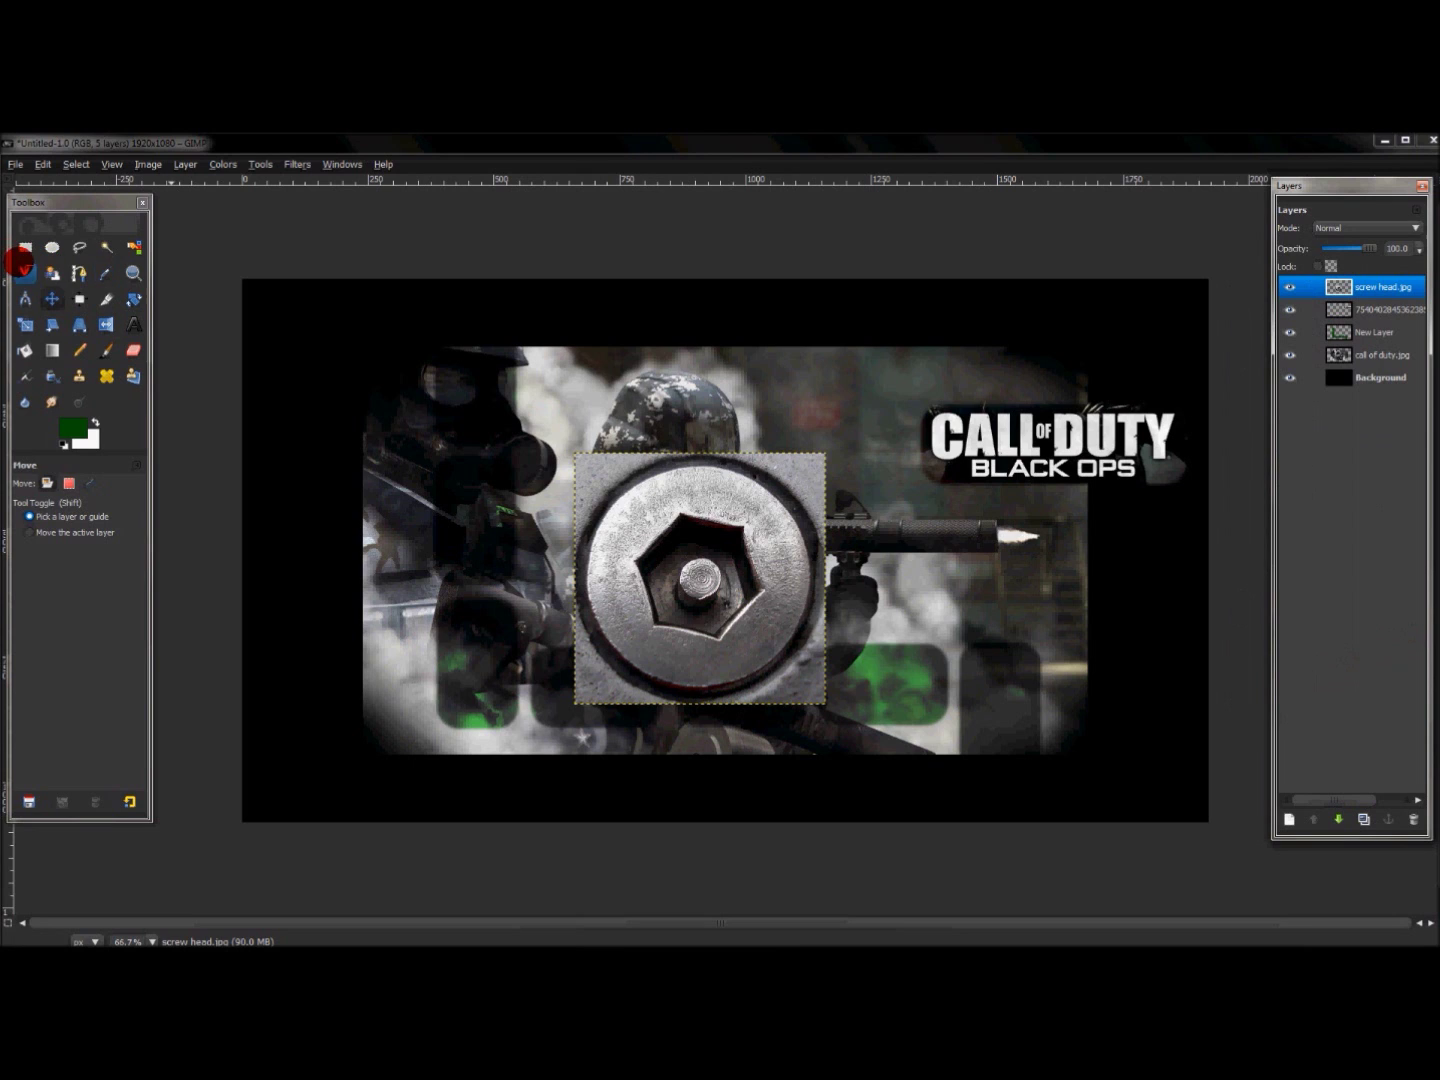
left_click(51, 247)
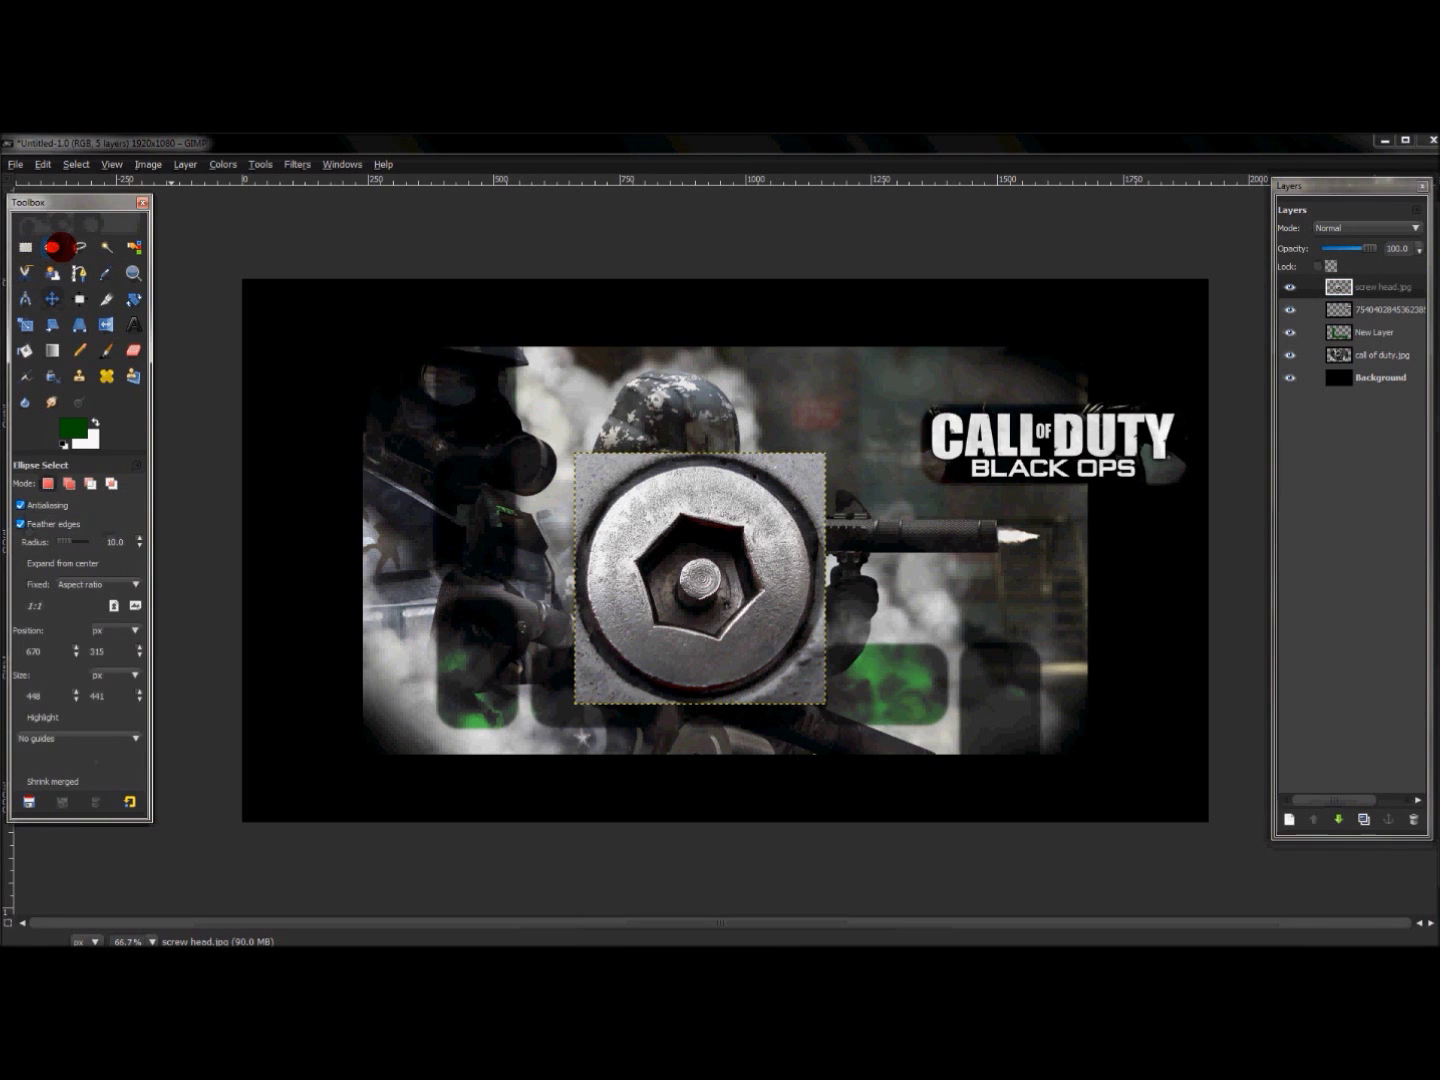
left_click_drag(613, 496, 815, 686)
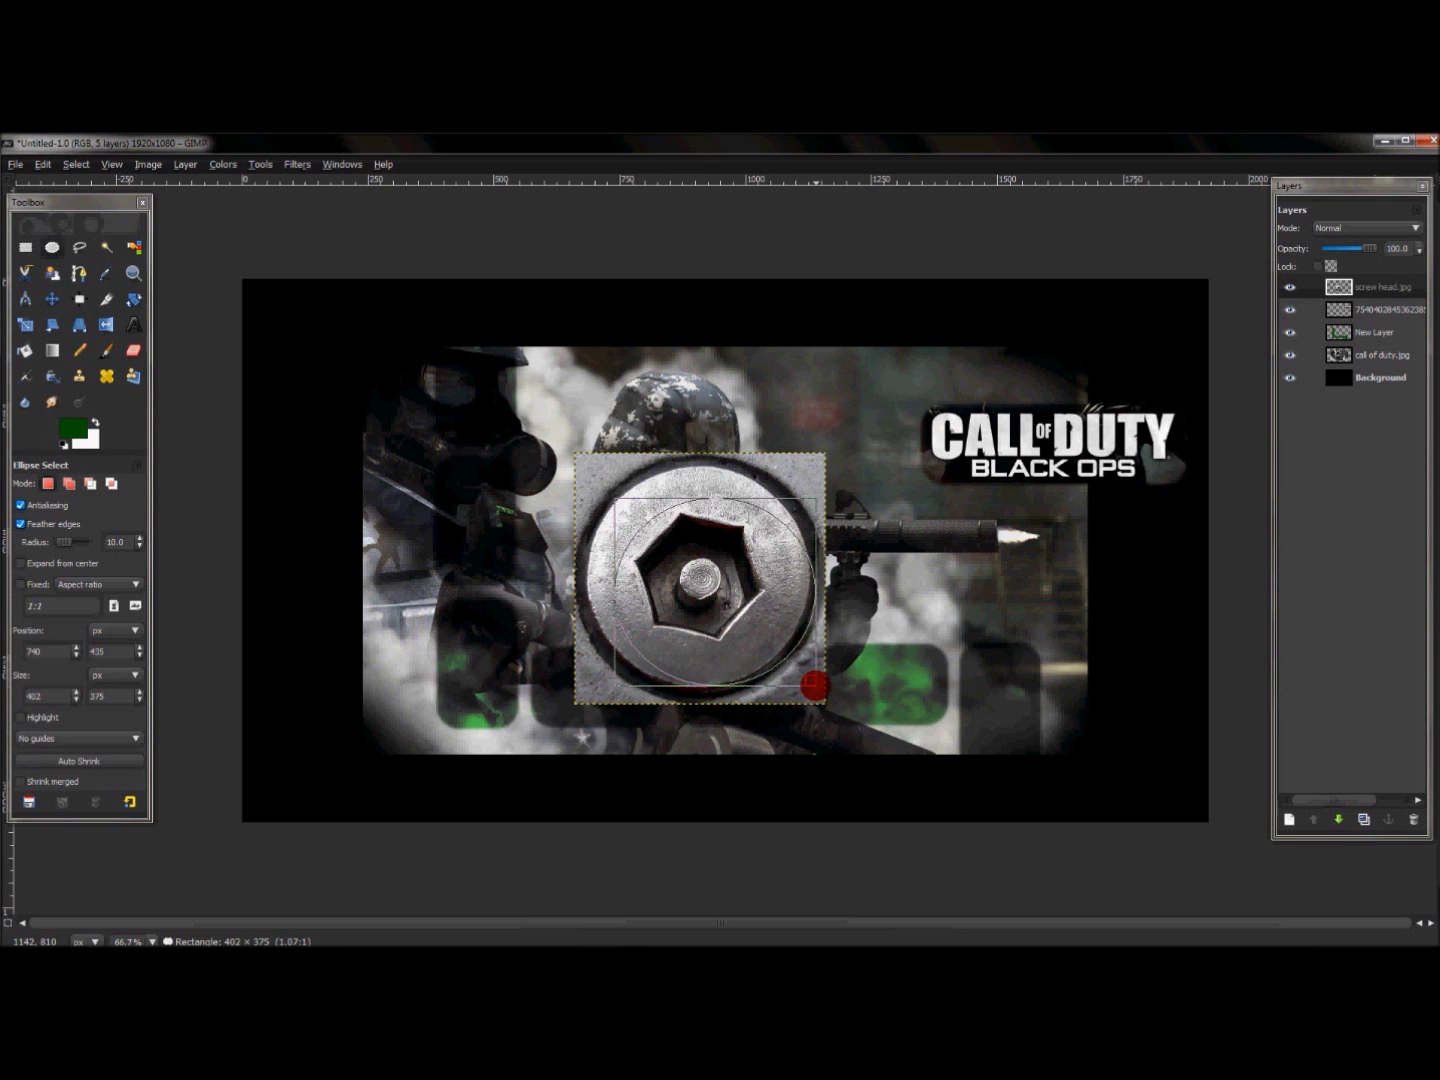
left_click_drag(636, 536, 608, 498)
left_click_drag(796, 652, 787, 655)
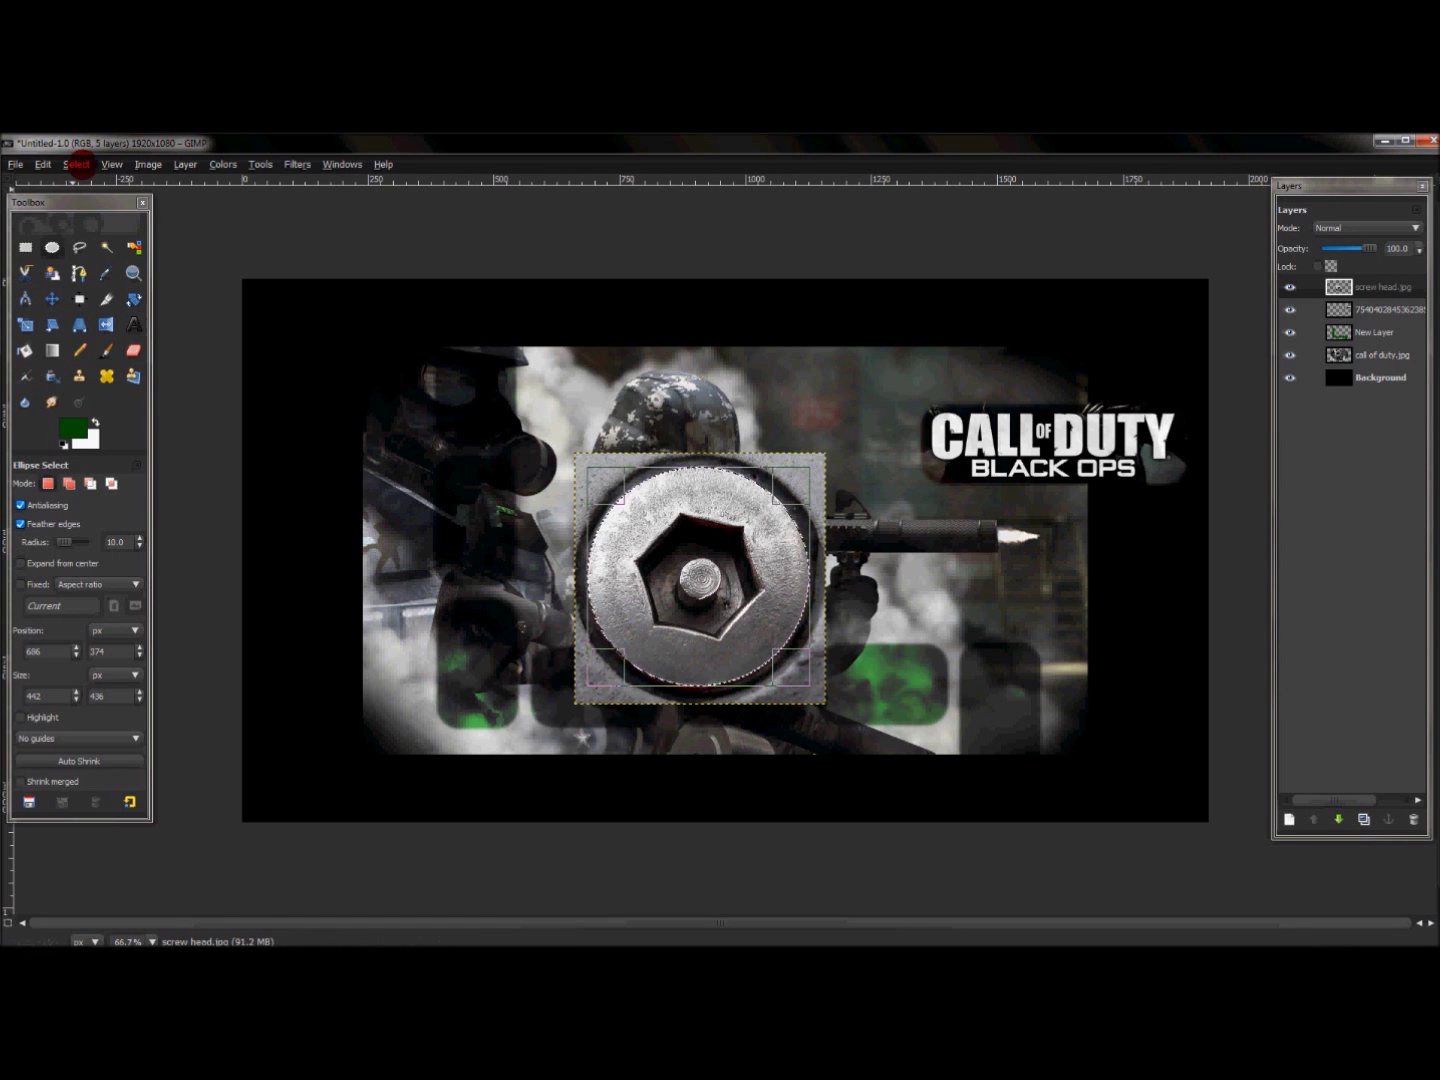
- Invert the selection, cut away the metal surrounding the round screw head, and deselect everything
left_click(76, 164)
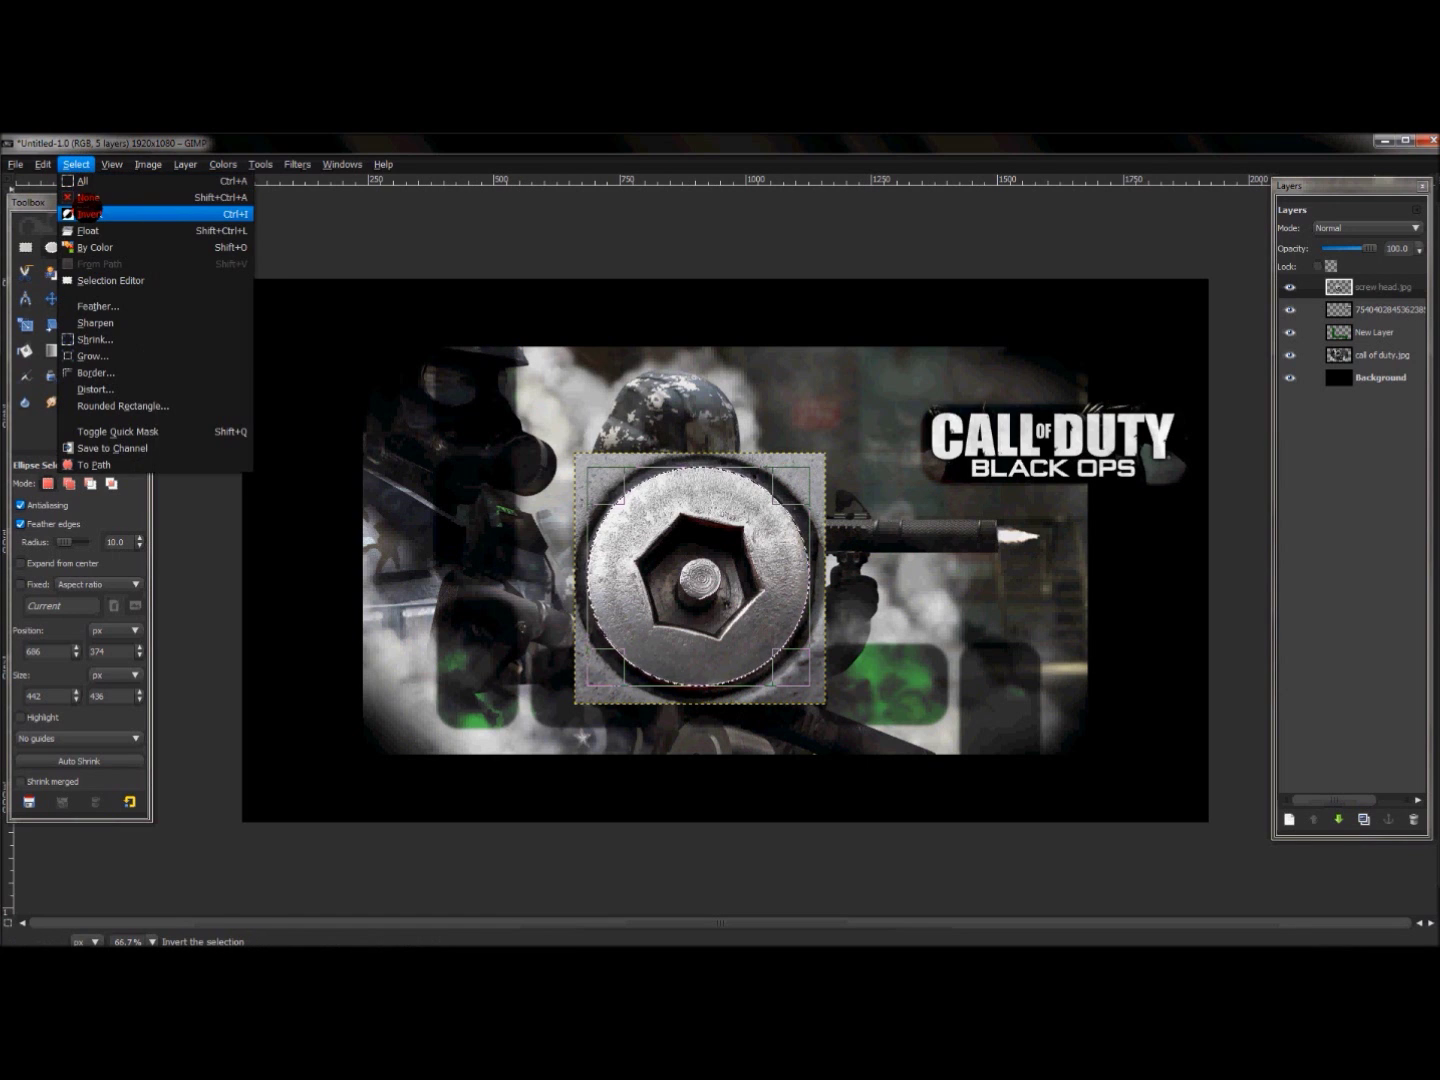
left_click(85, 213)
left_click(43, 164)
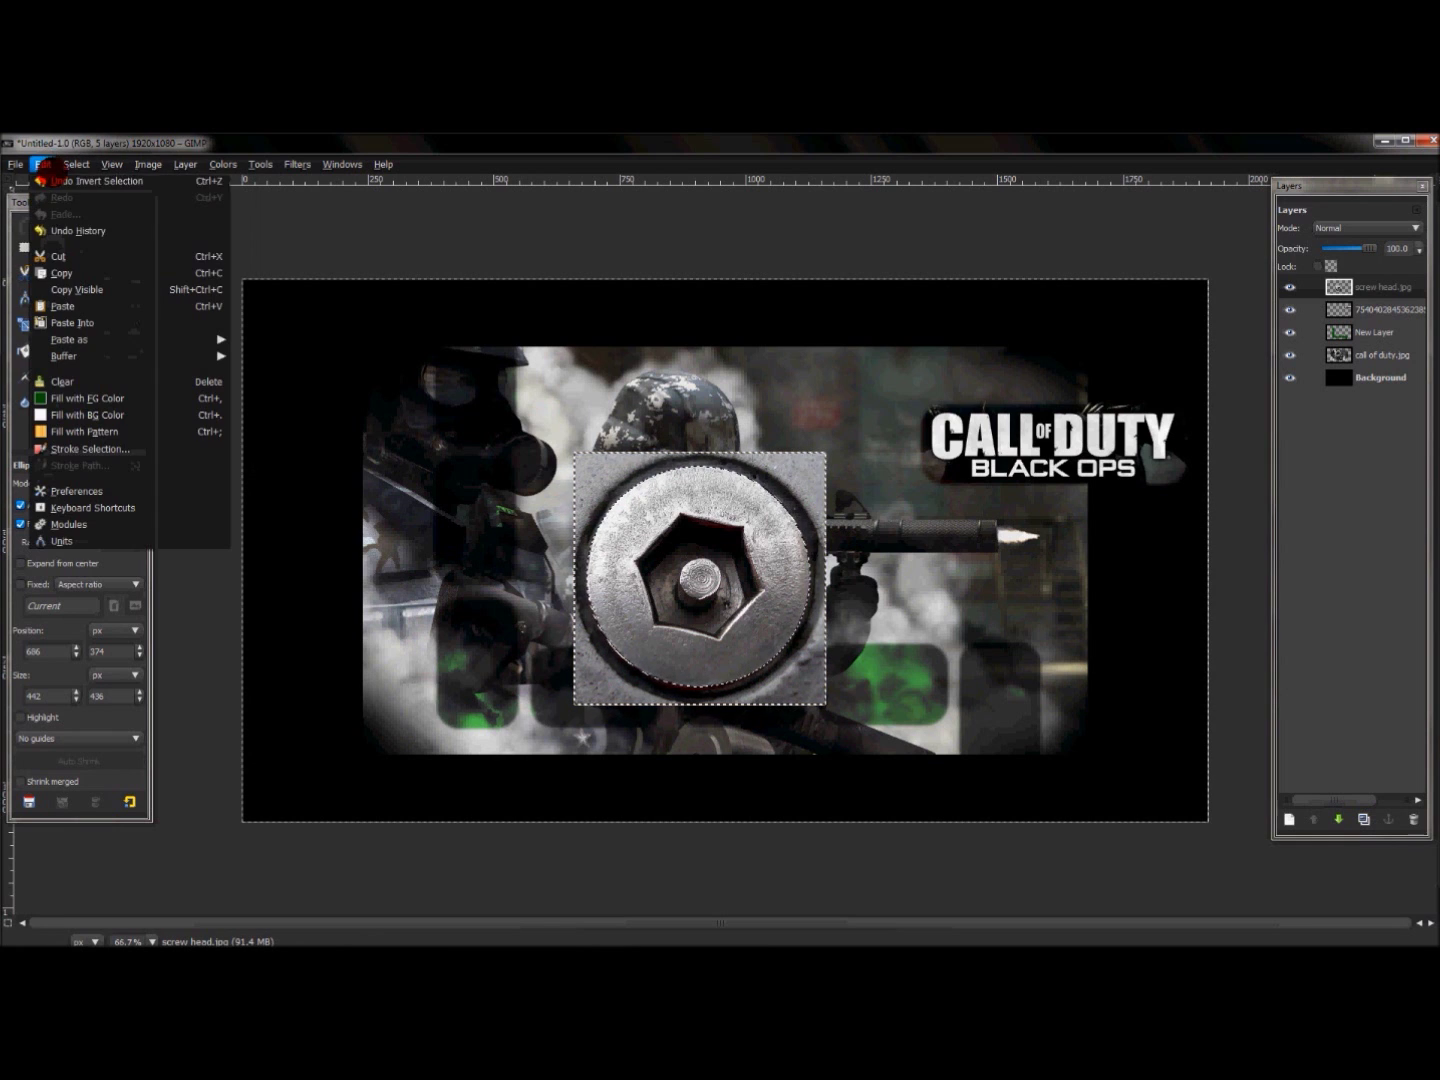
left_click(62, 256)
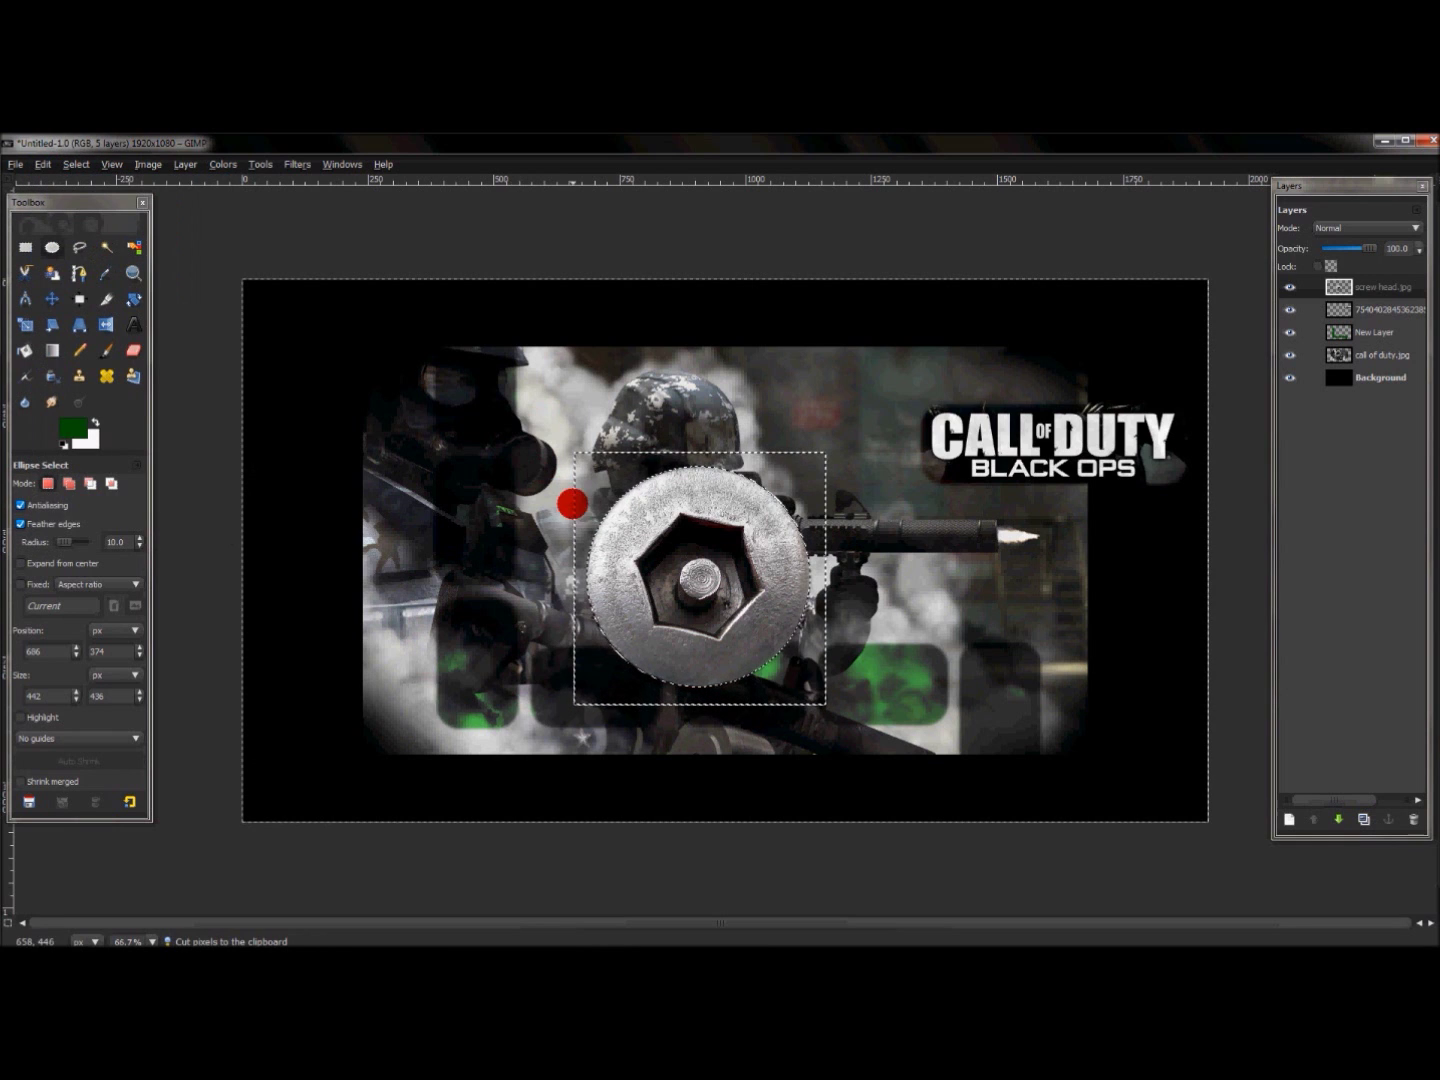
left_click(73, 165)
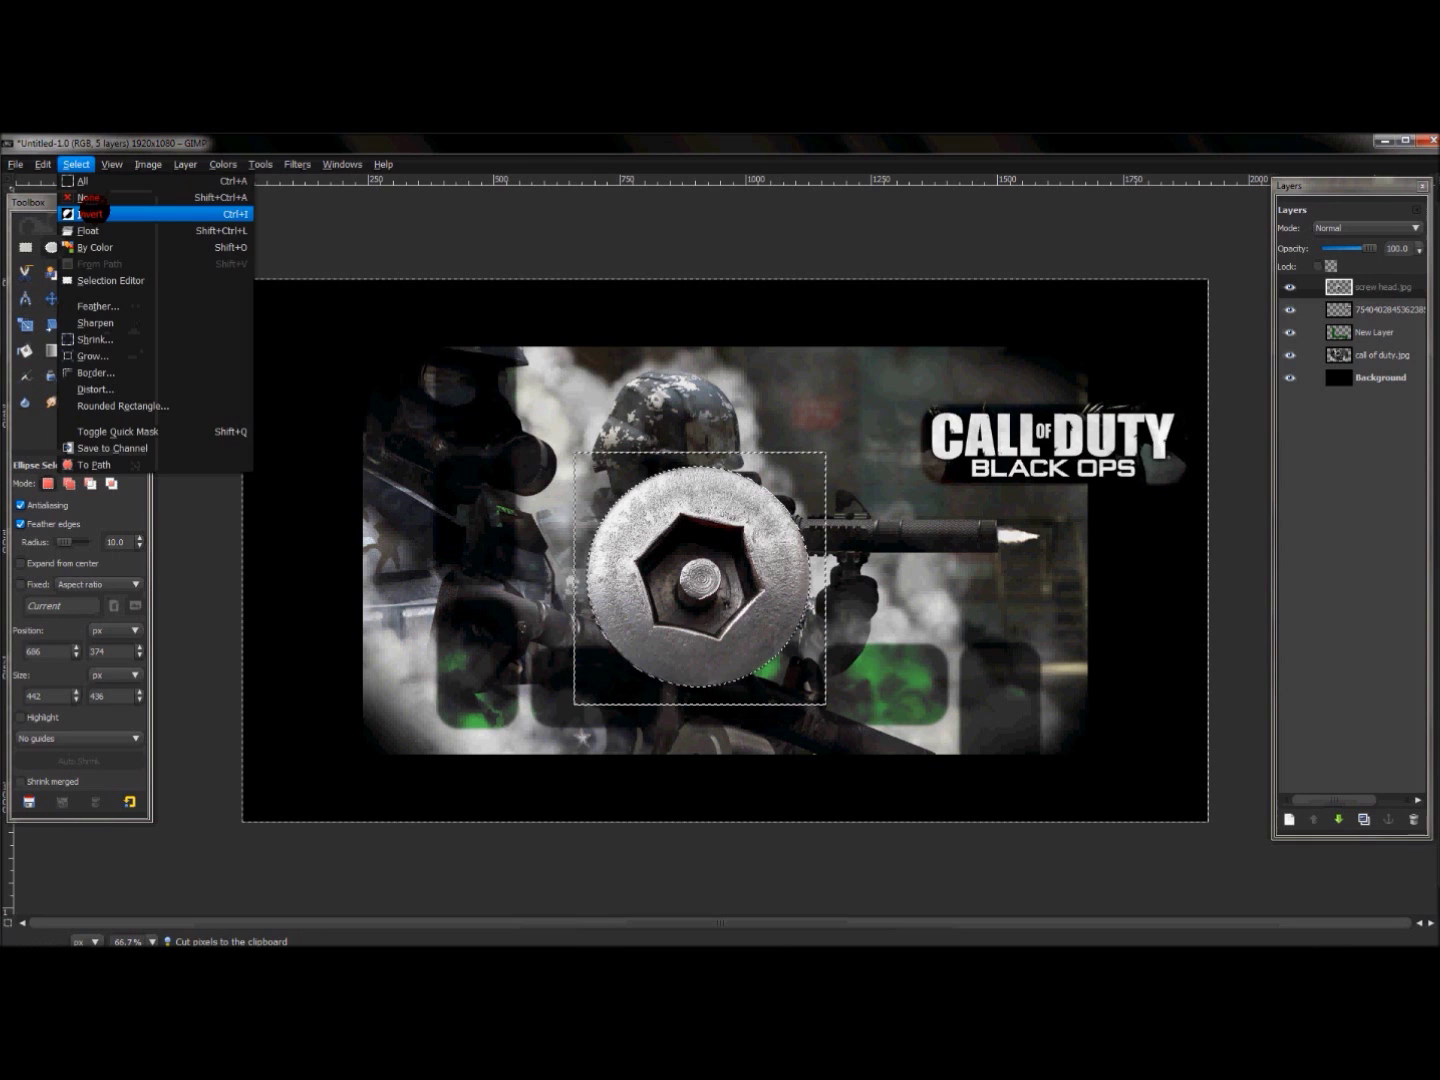
left_click(581, 509)
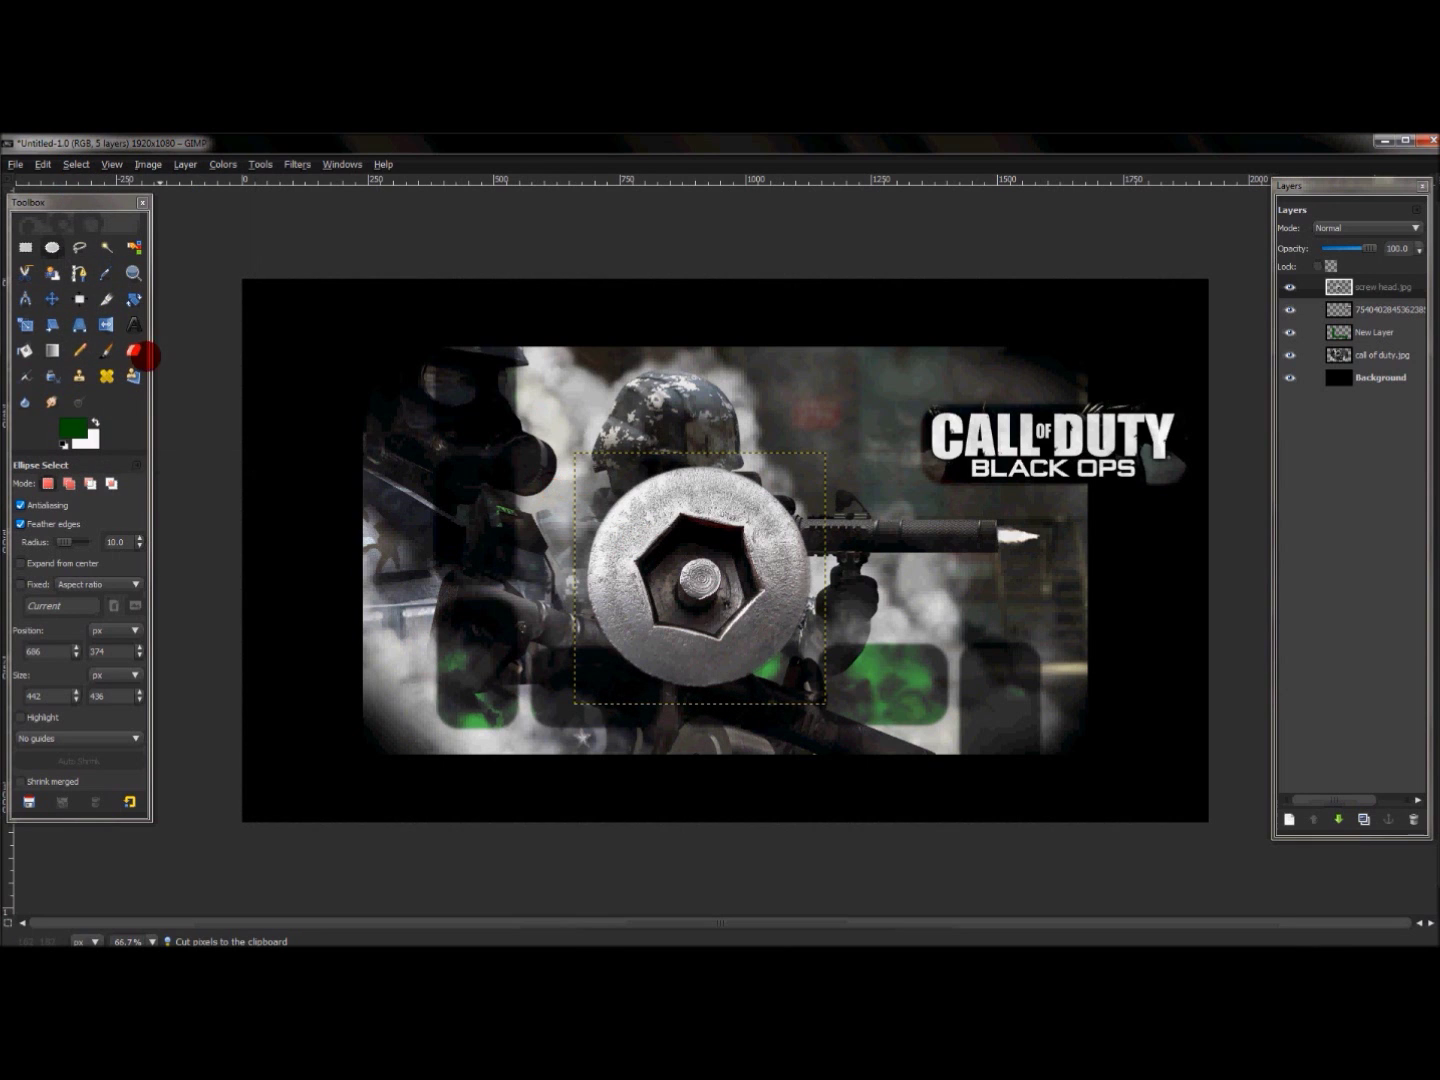
- Scale the screw head layer down to 120 × 120 px, keeping its aspect ratio
left_click(25, 324)
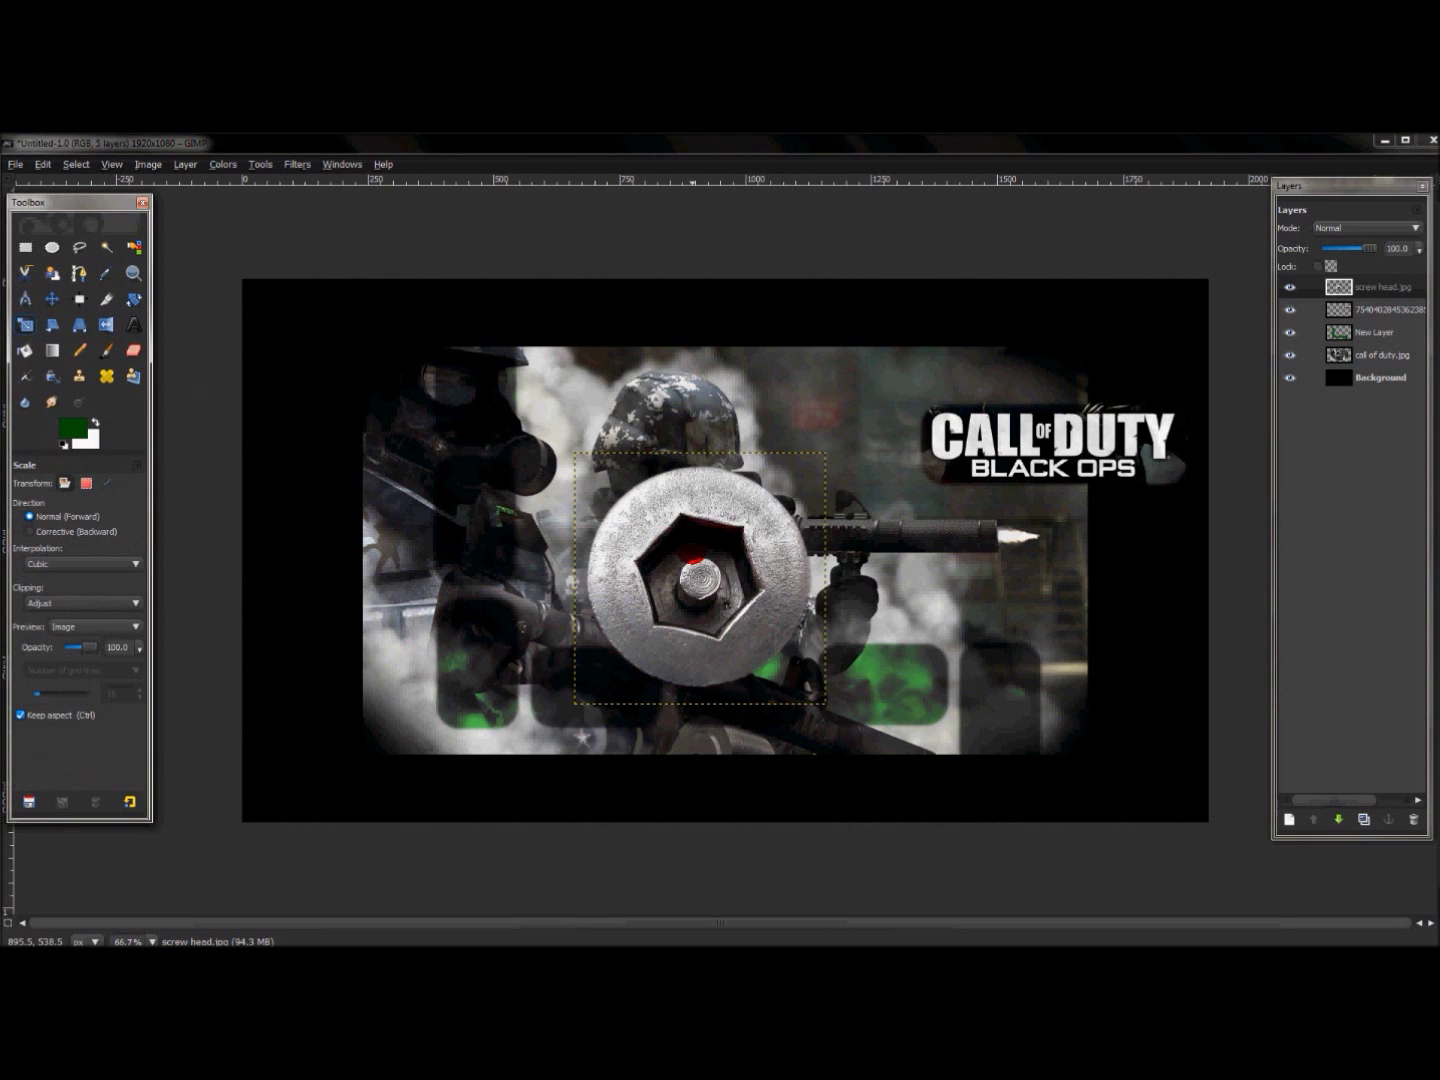
left_click(695, 551)
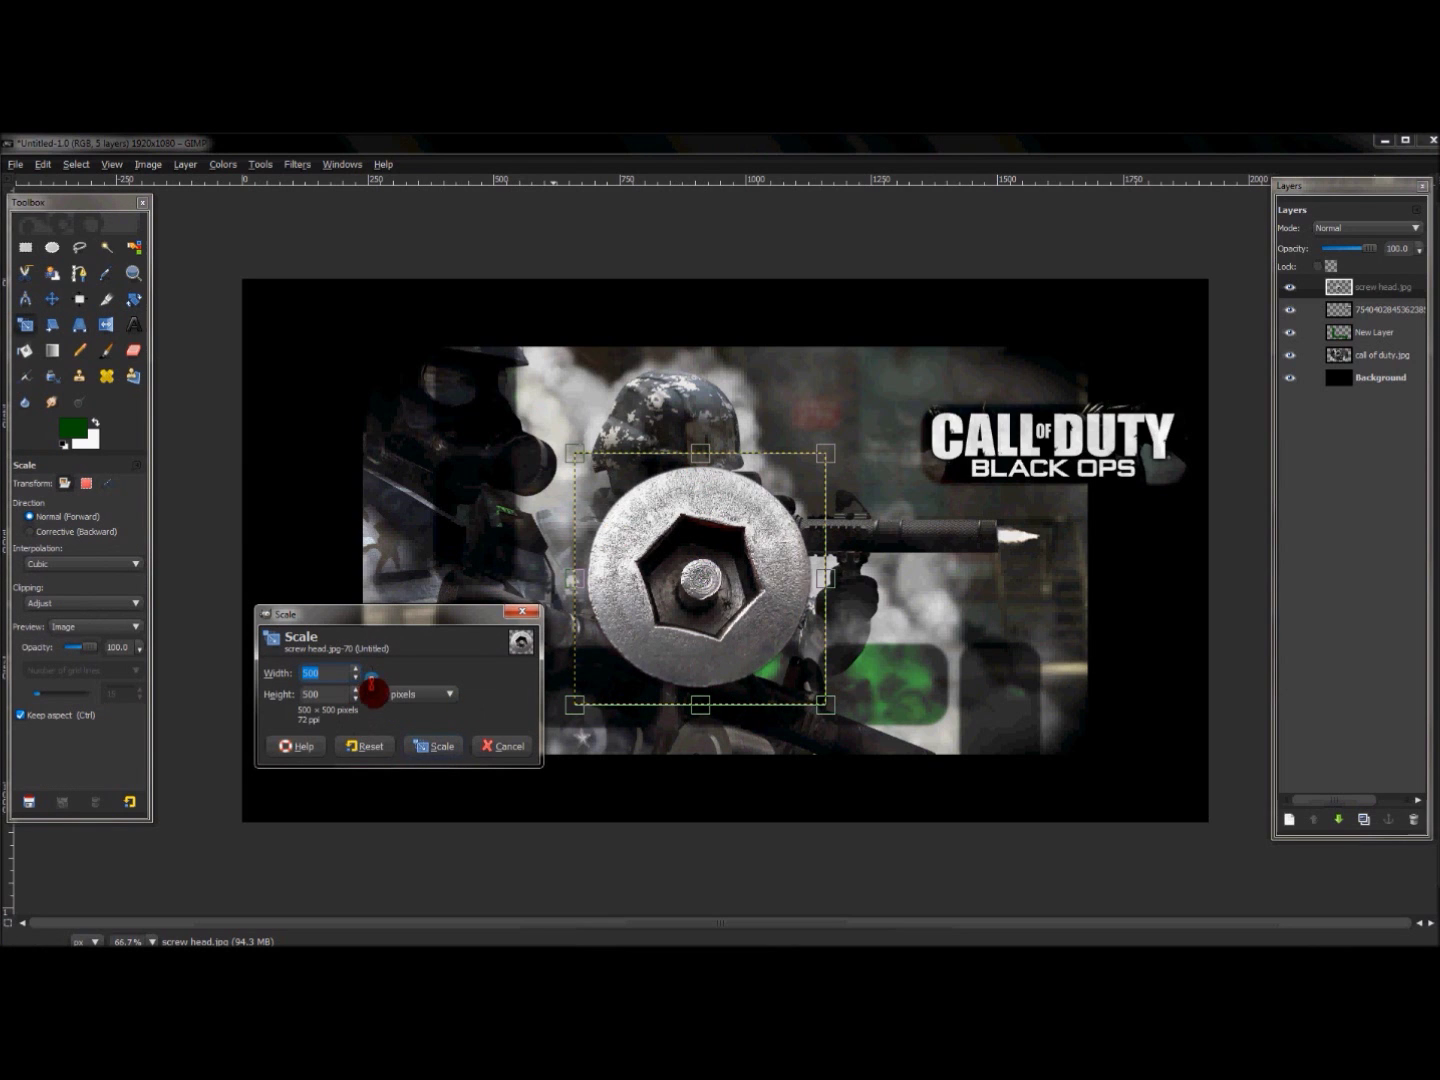
left_click(356, 697)
left_click(355, 698)
left_click(355, 698)
left_click(355, 698)
left_click_drag(355, 697, 356, 698)
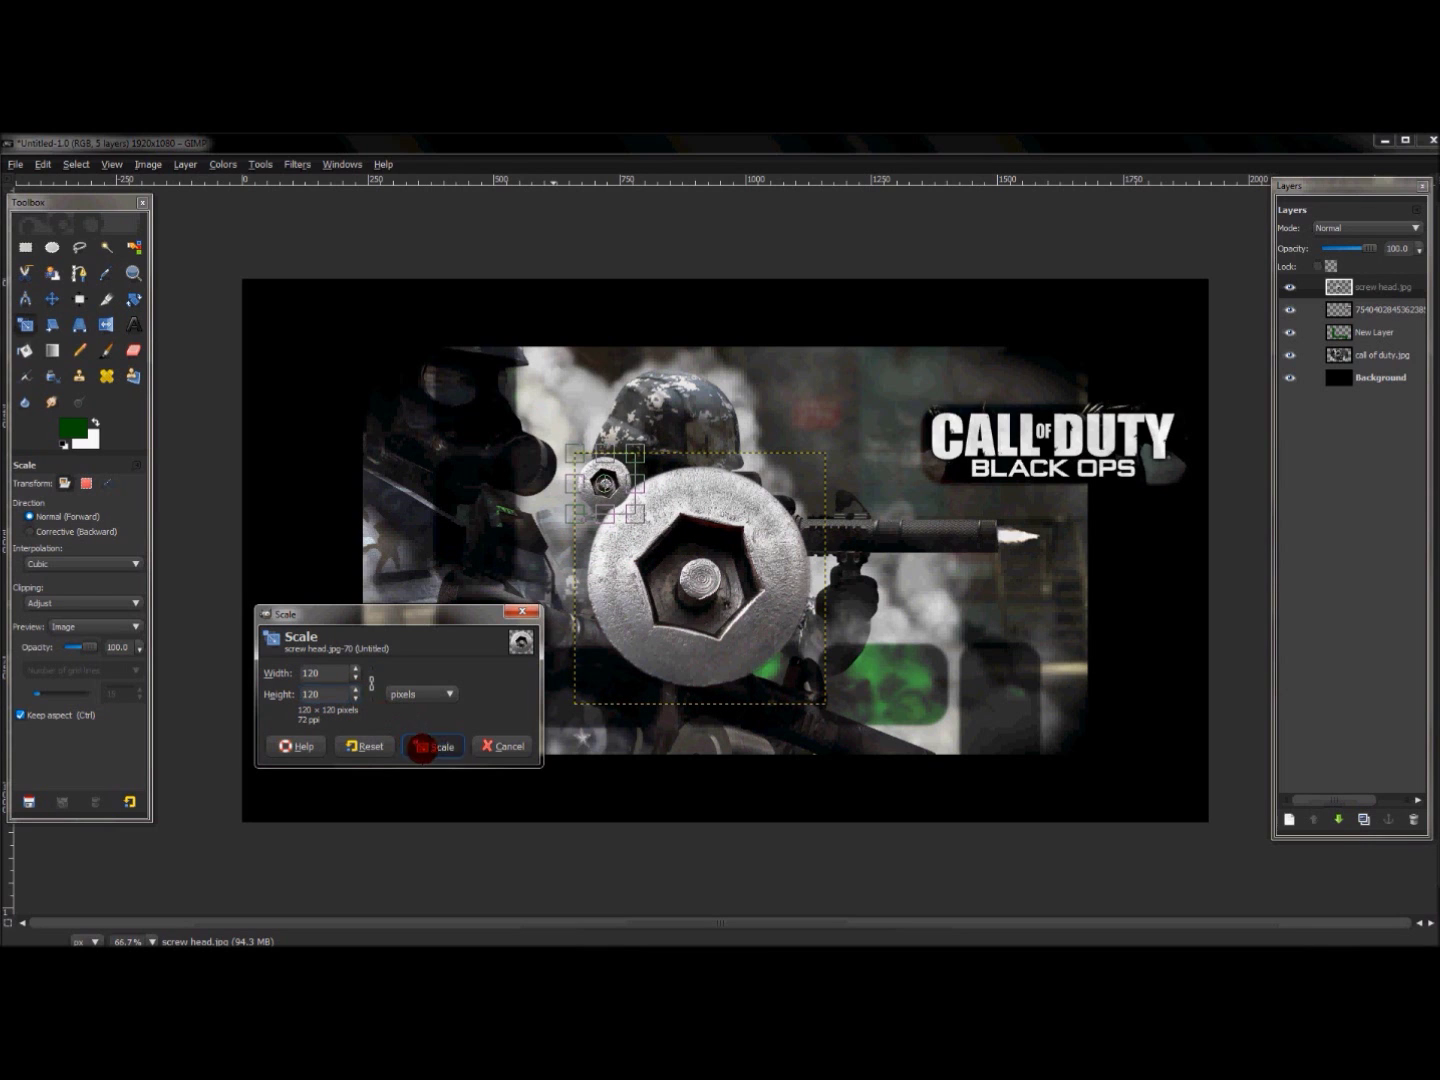
left_click(422, 746)
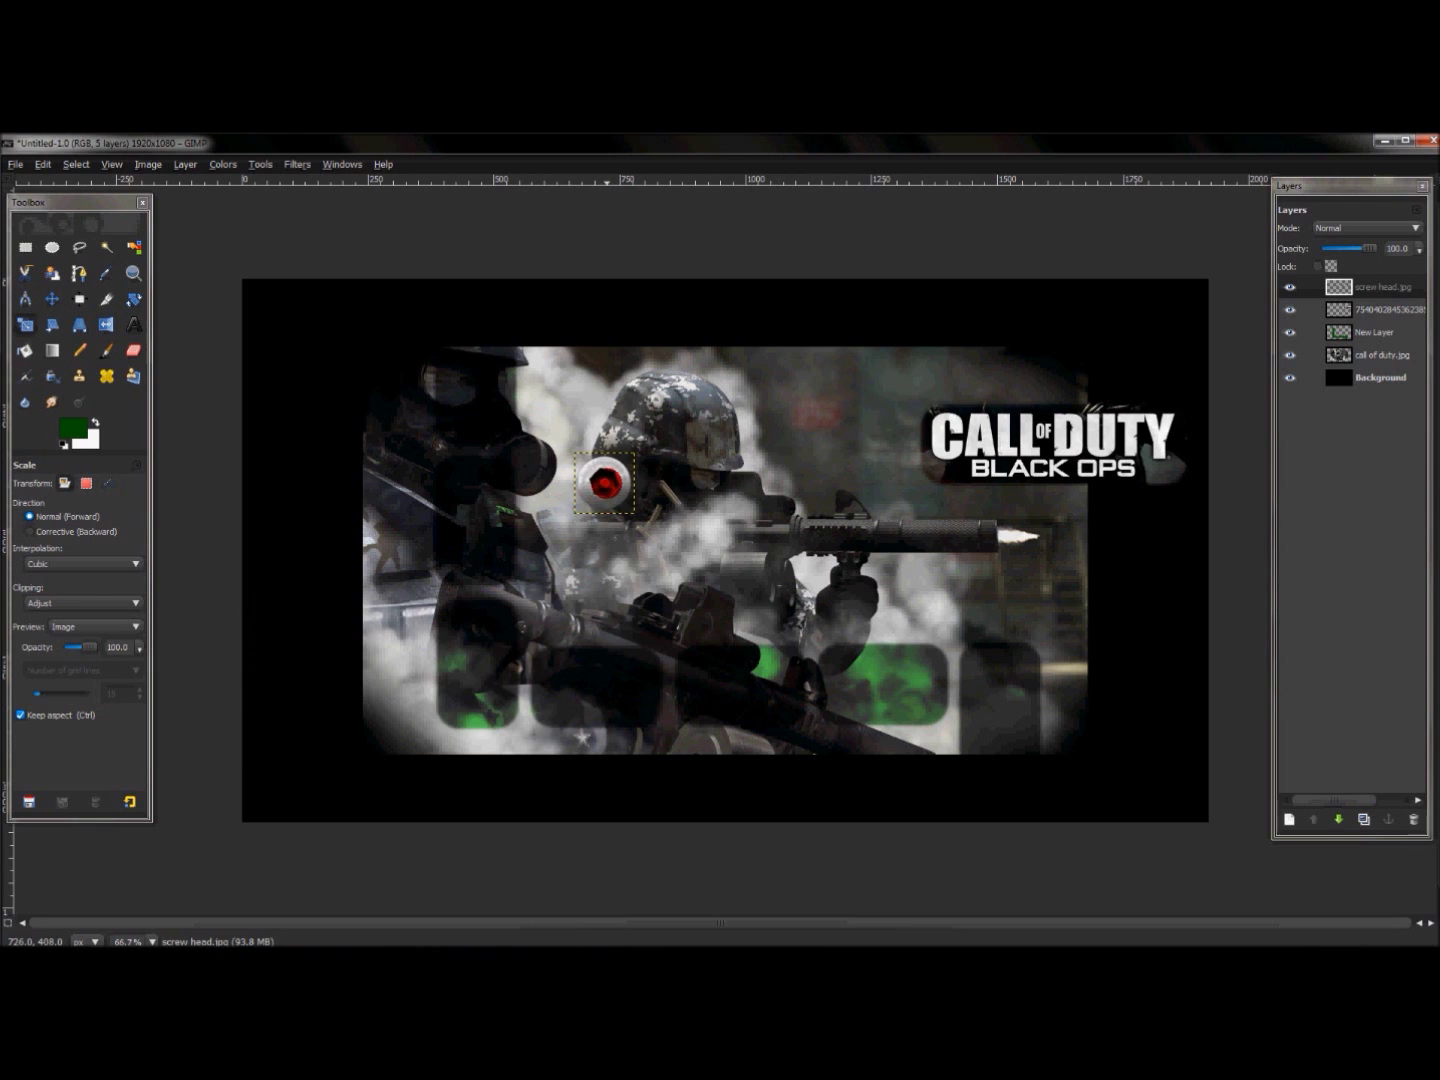
left_click(604, 482)
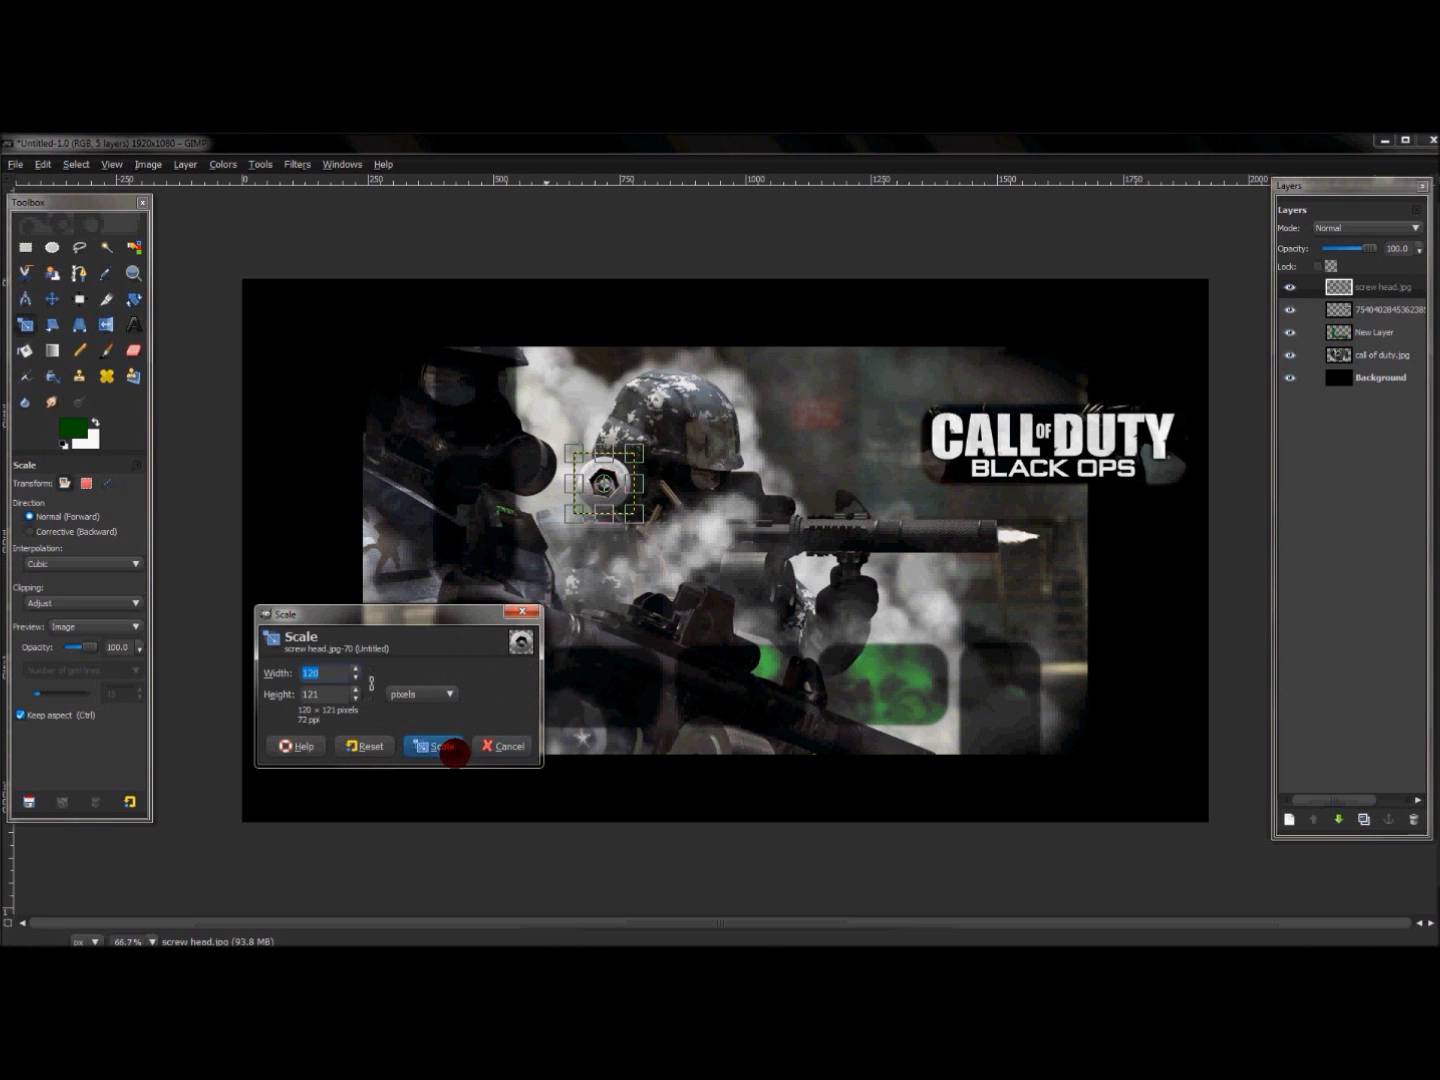
left_click(453, 746)
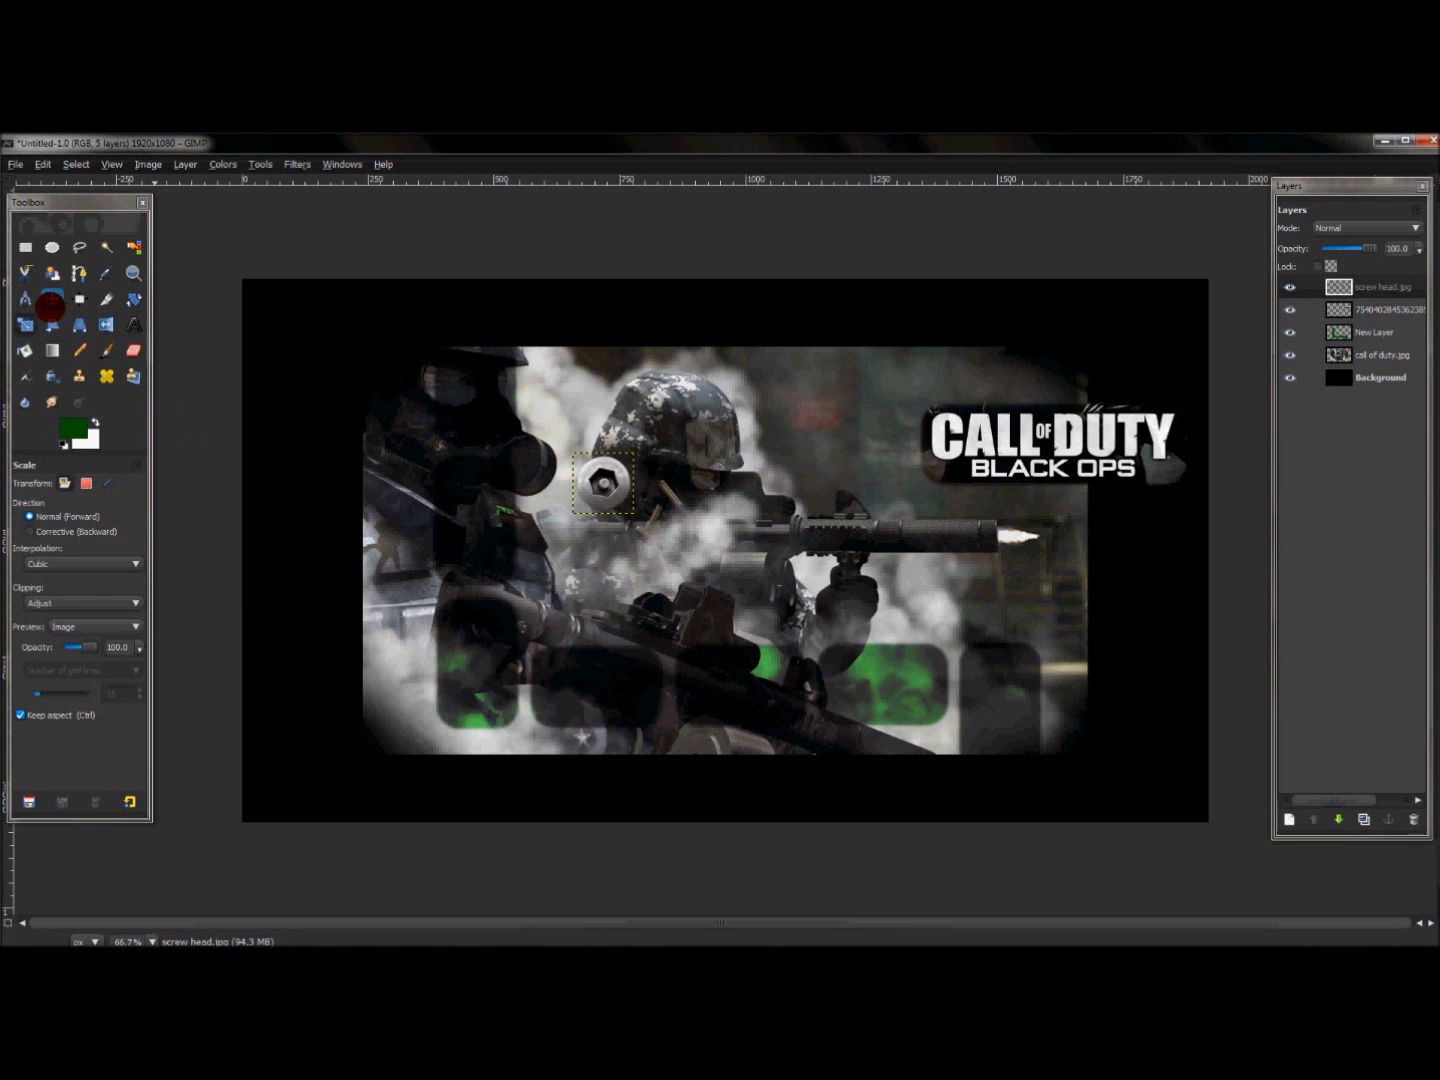
- Move the screw head to the soldier picture's lower-left corner and place a duplicate at its upper-left corner
left_click(51, 300)
left_click_drag(594, 482, 363, 738)
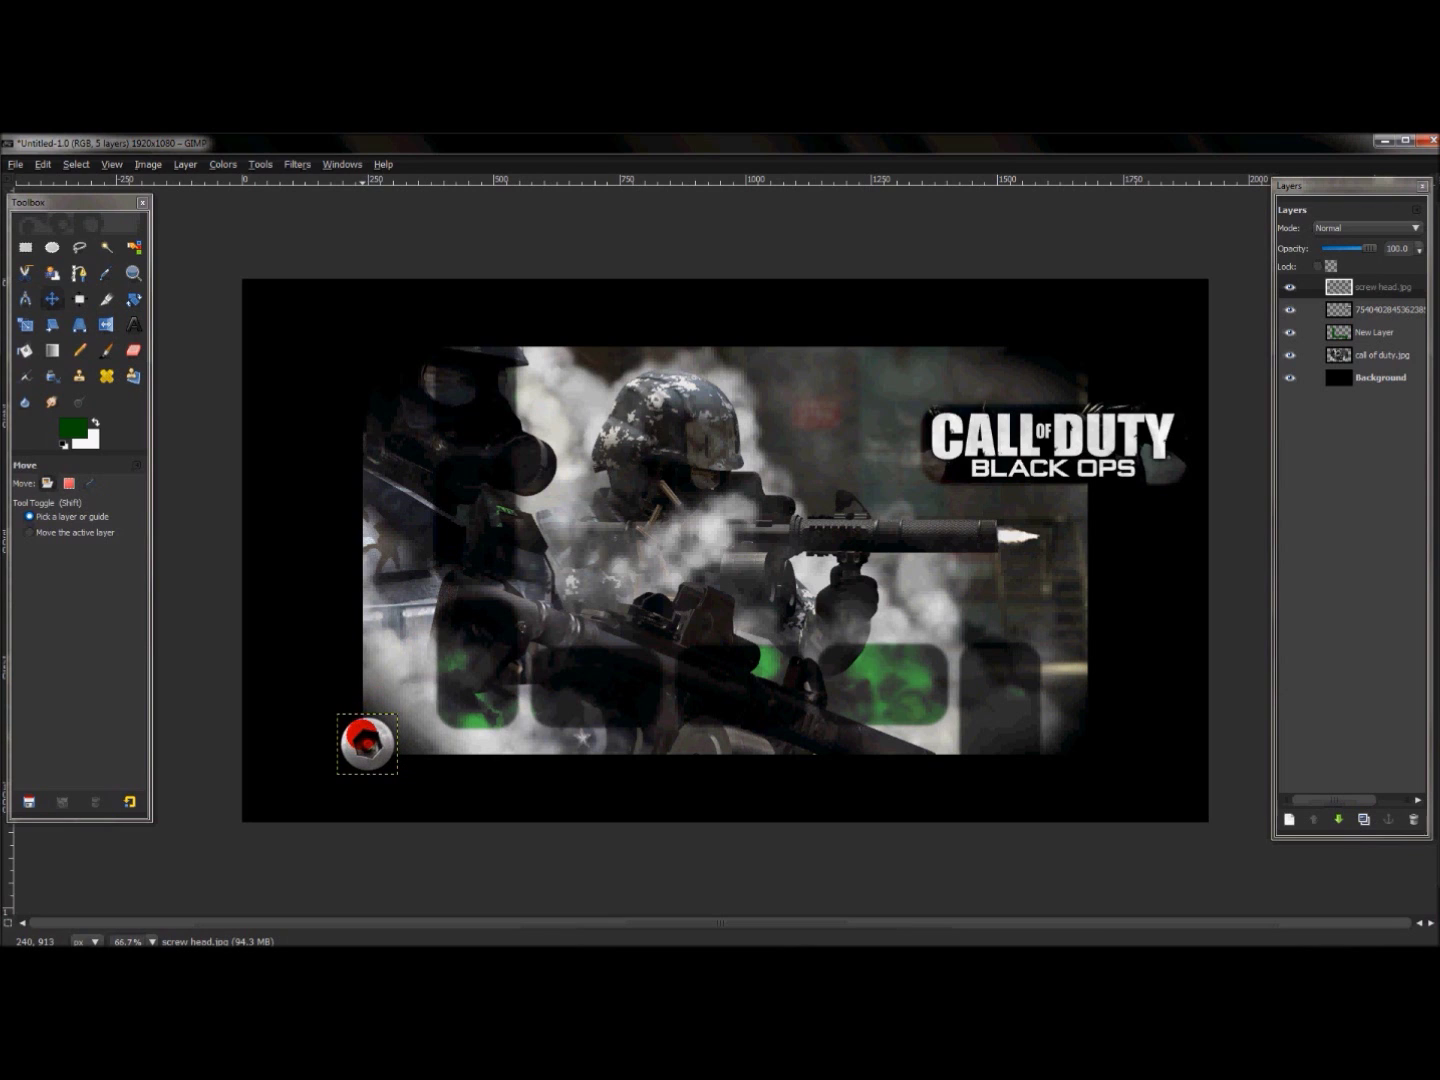
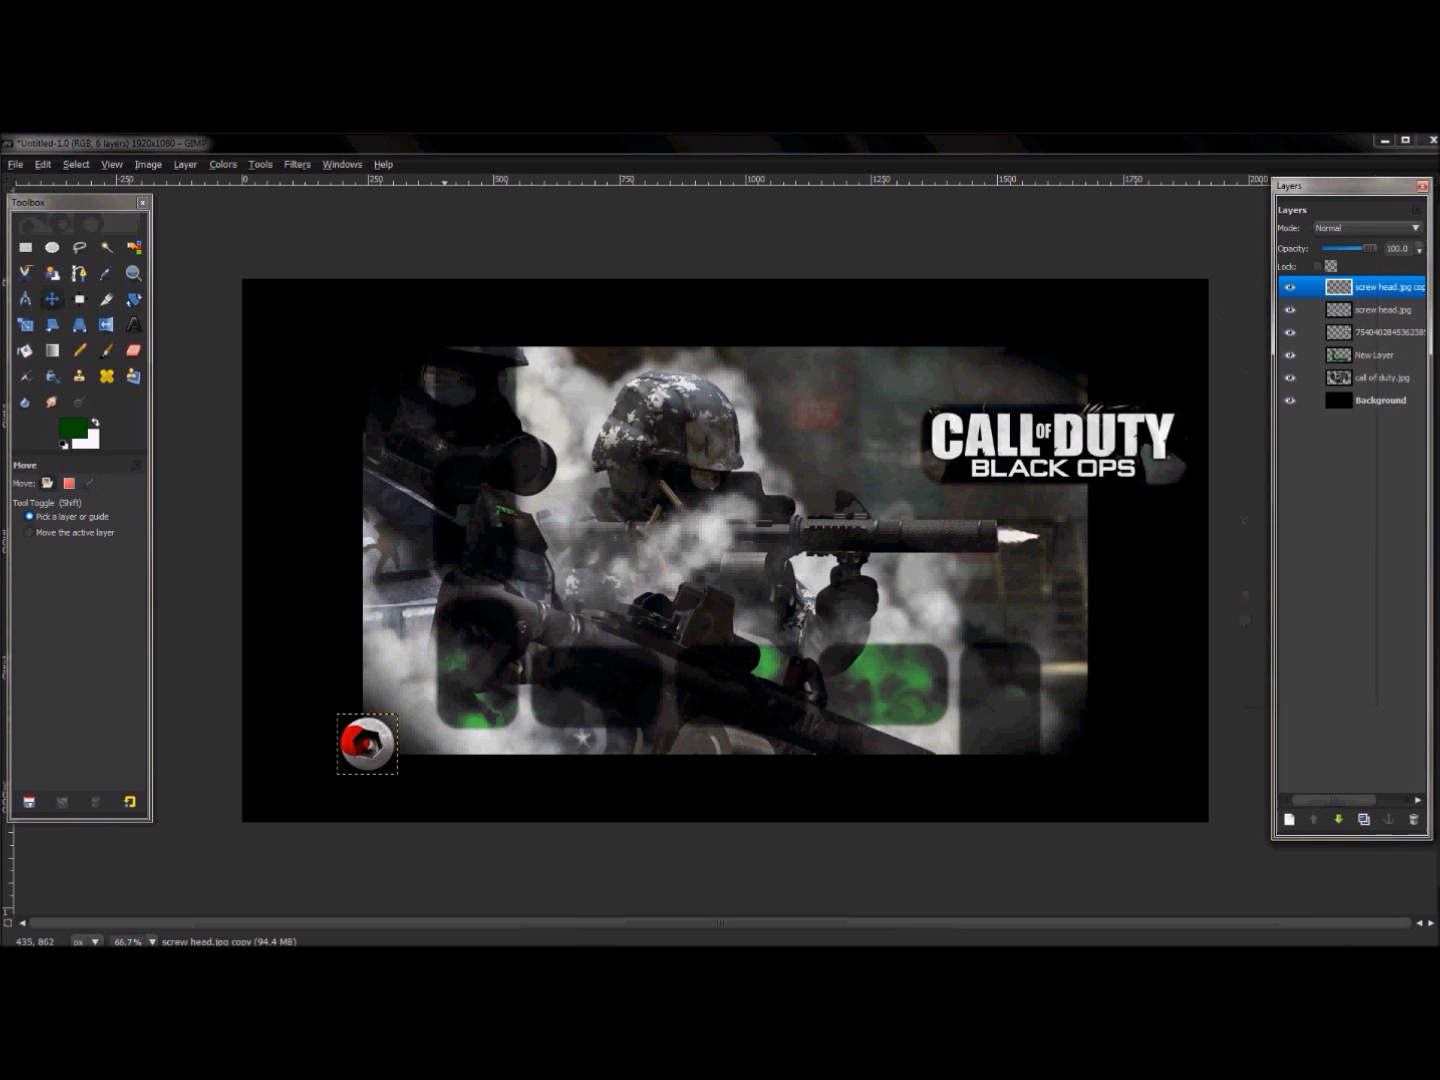
left_click_drag(354, 752, 358, 347)
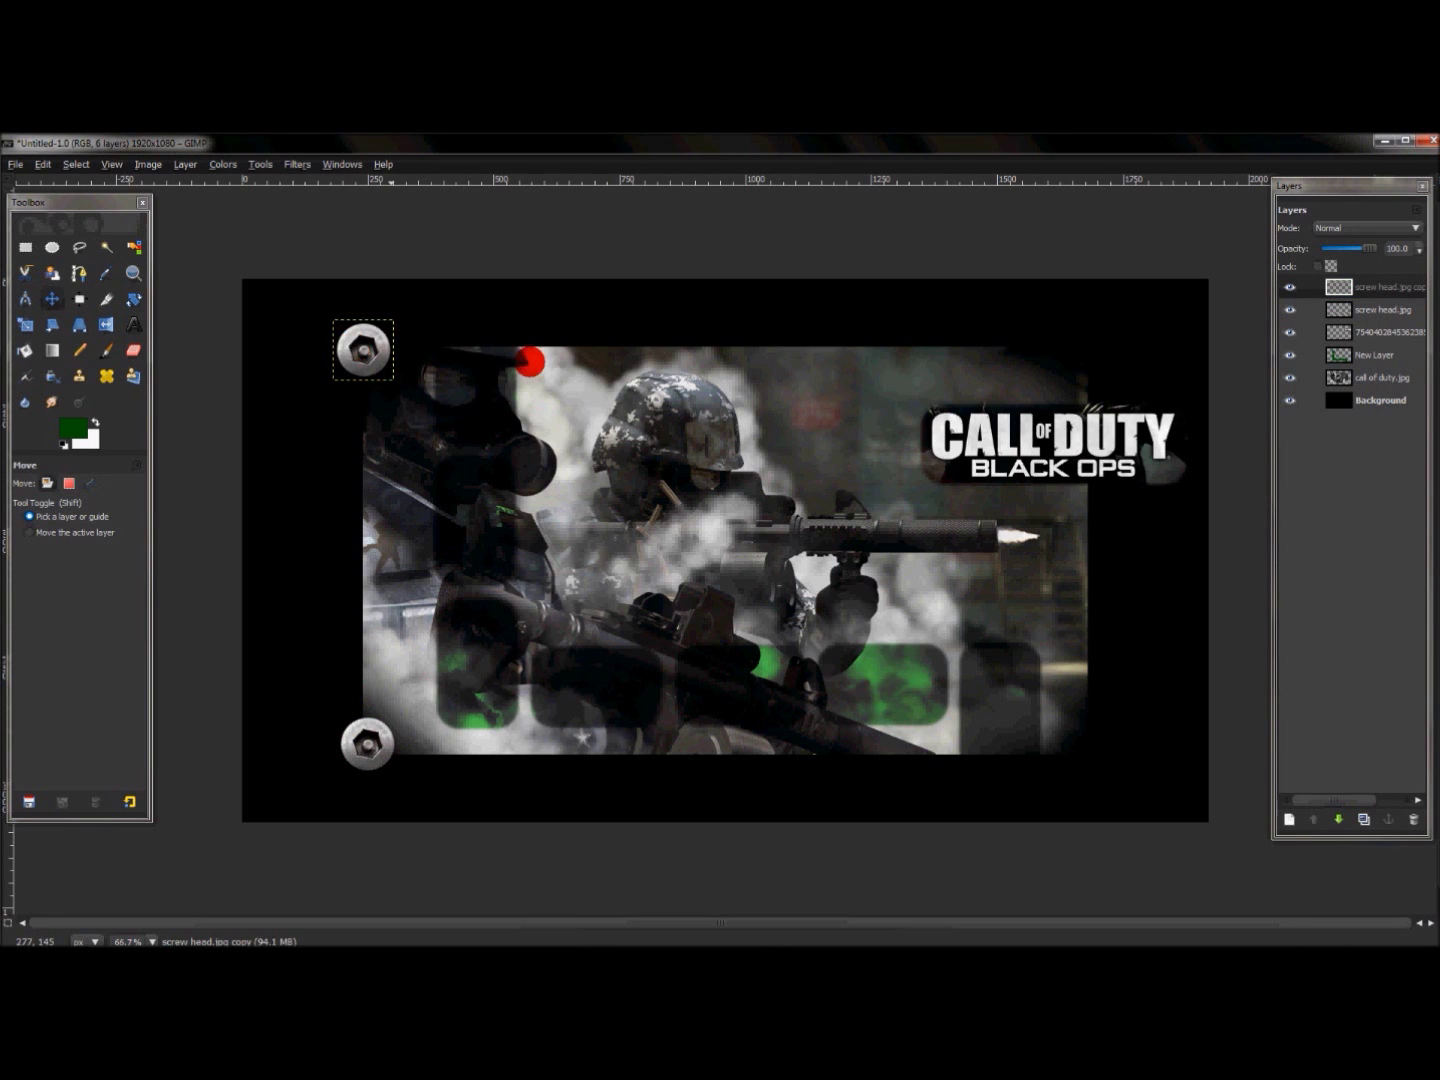
- Duplicate the screw head layer twice more and place the copies at the soldier picture's upper-right and lower-right corners
right_click(1395, 287)
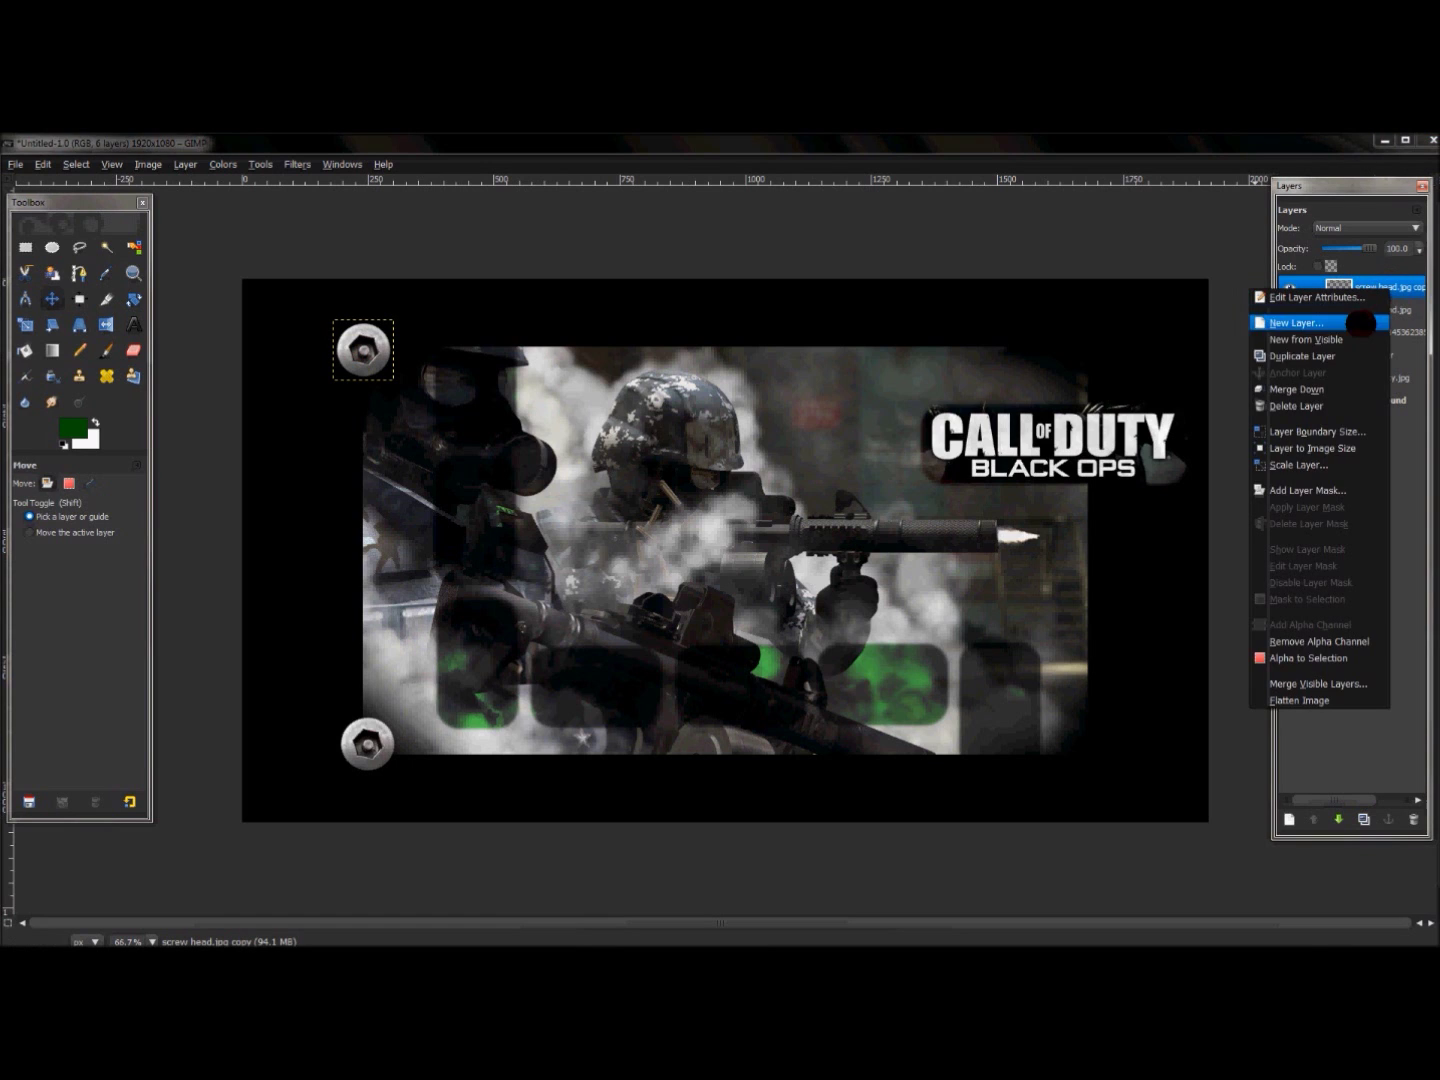
left_click(1348, 353)
left_click_drag(367, 347, 1101, 347)
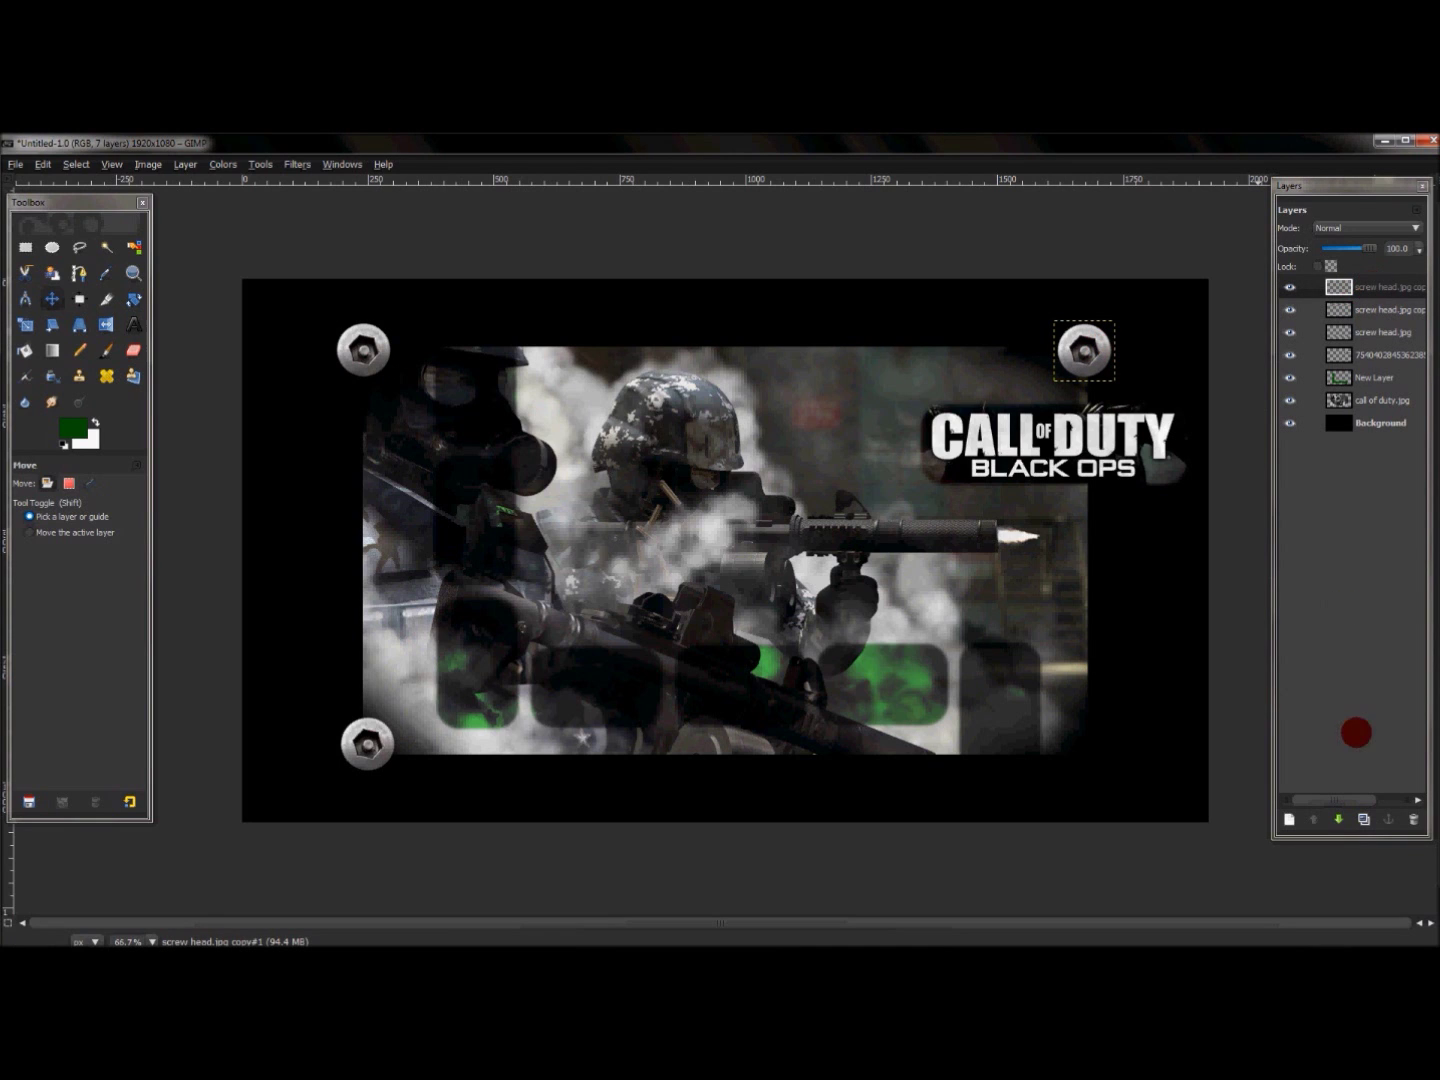
left_click(1364, 820)
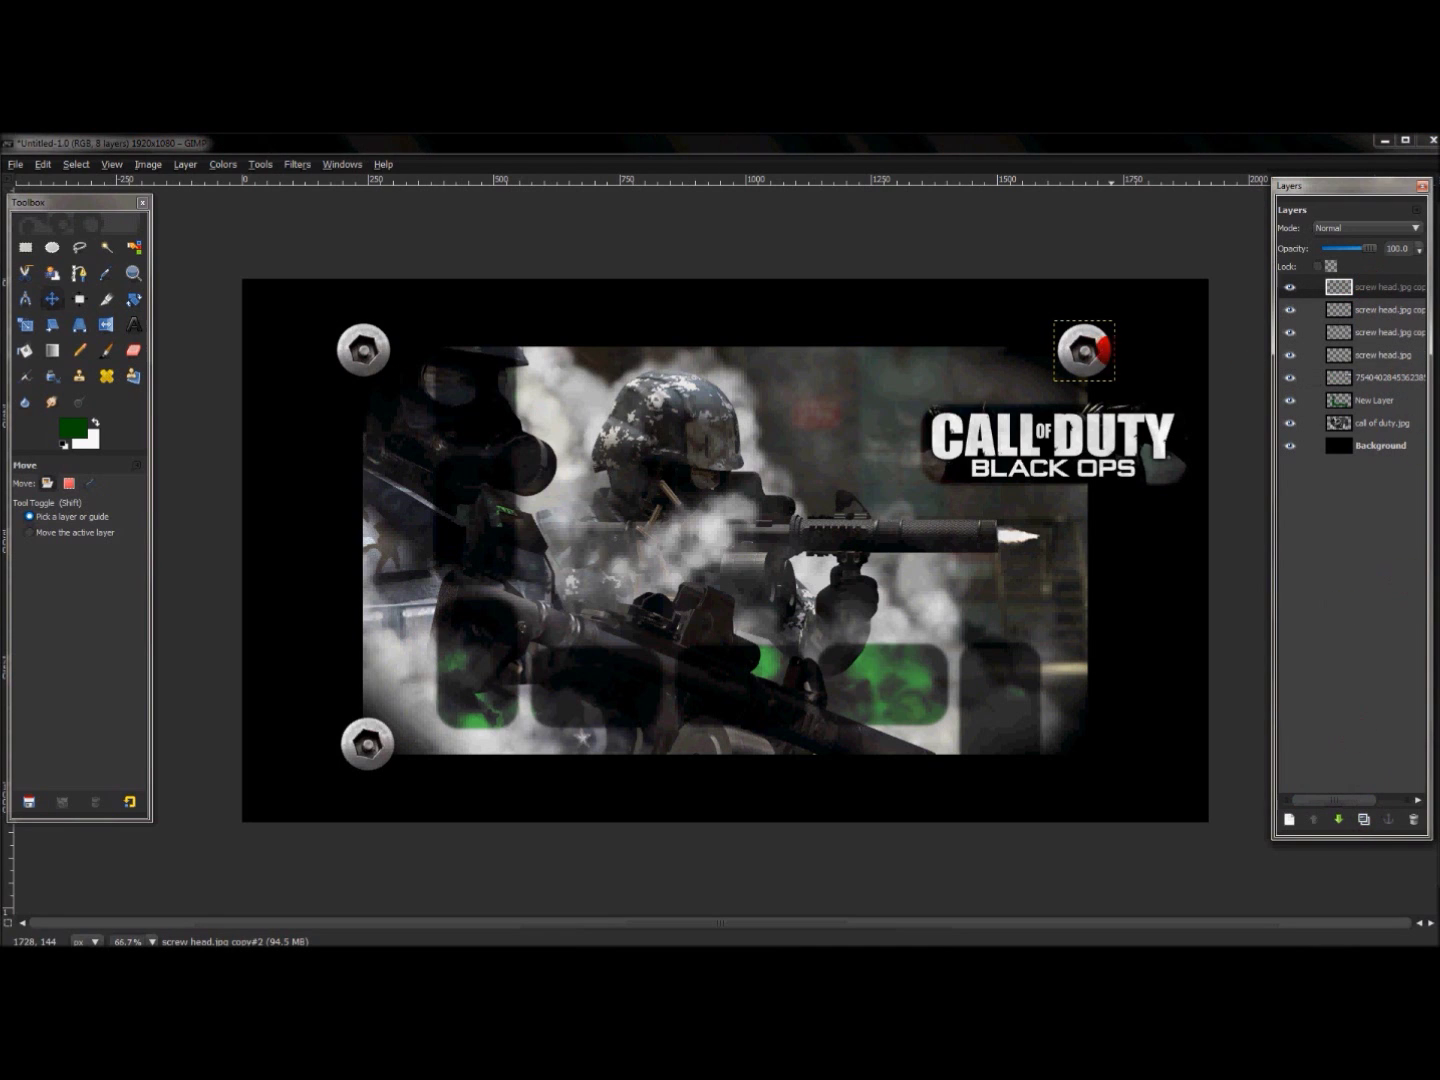
left_click_drag(1091, 347, 1091, 741)
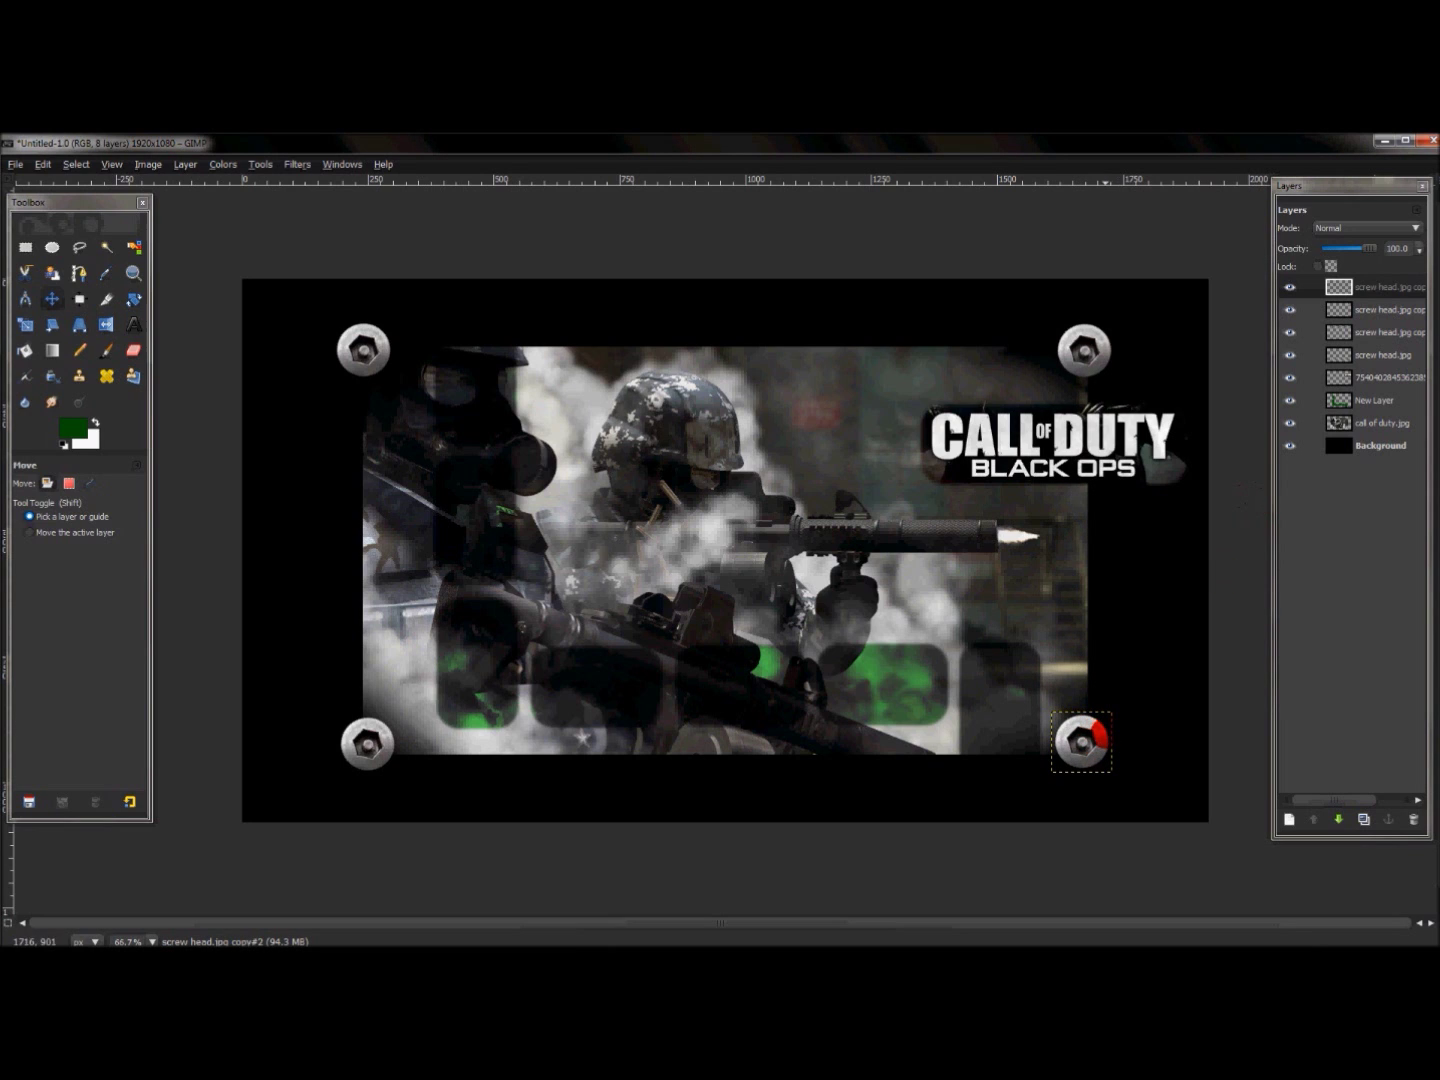
- Duplicate the lower-right screw head layer and move the copy to the middle of the picture, below the gun
left_click_drag(1374, 353, 1379, 286)
right_click(1379, 286)
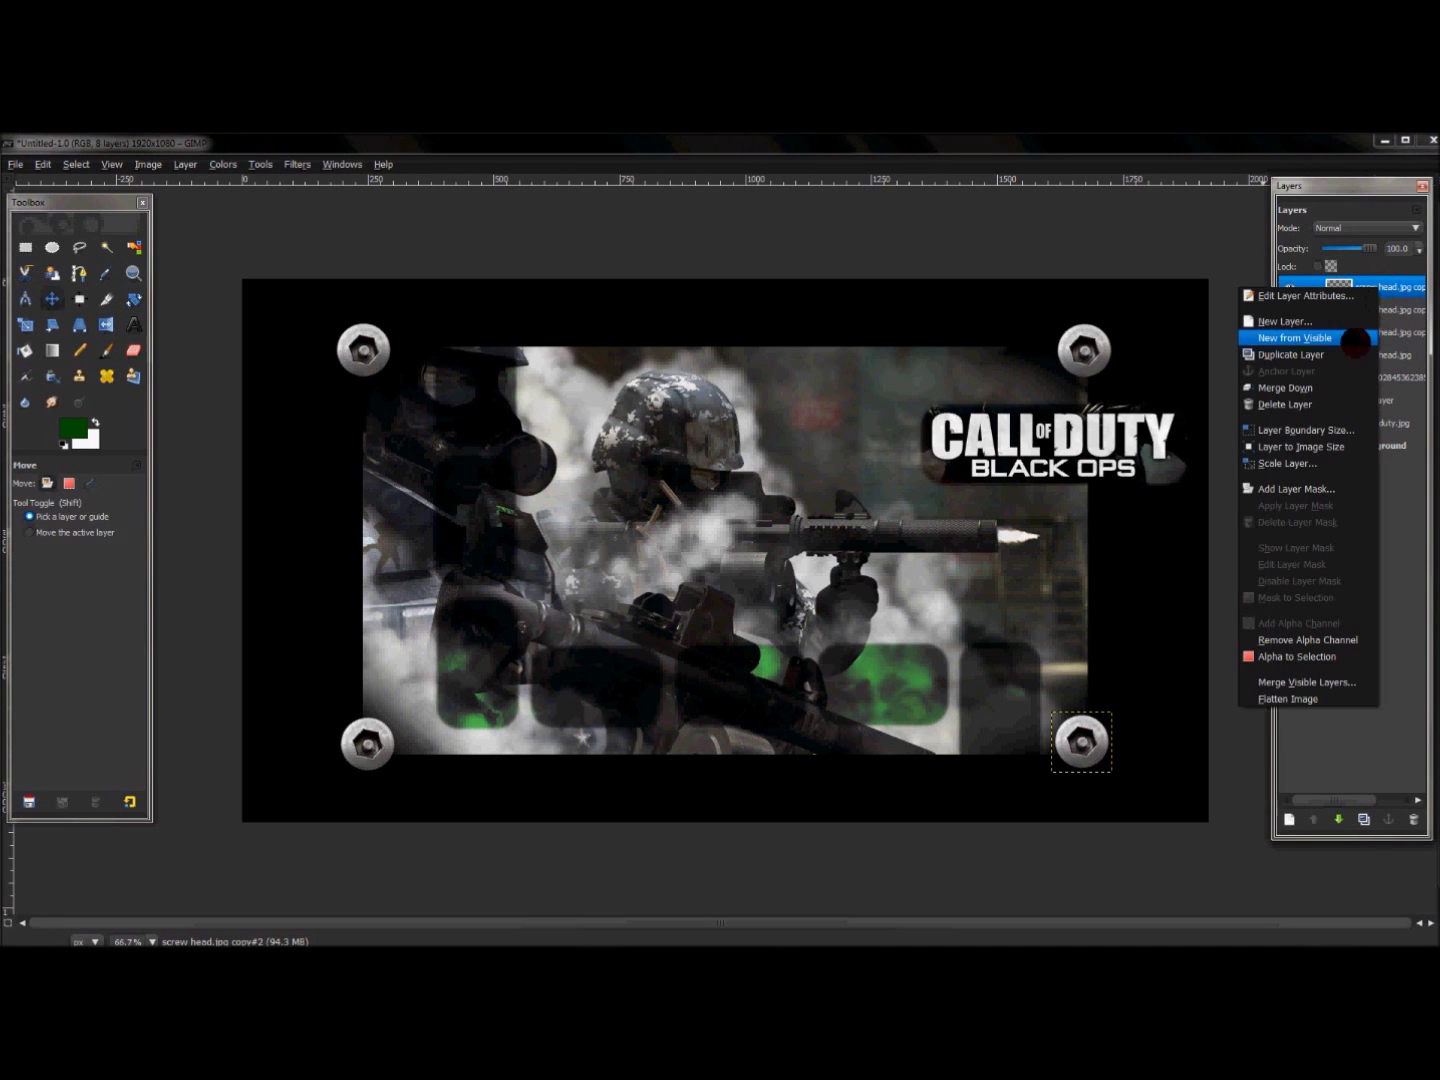
left_click(1310, 354)
left_click_drag(1088, 742, 728, 589)
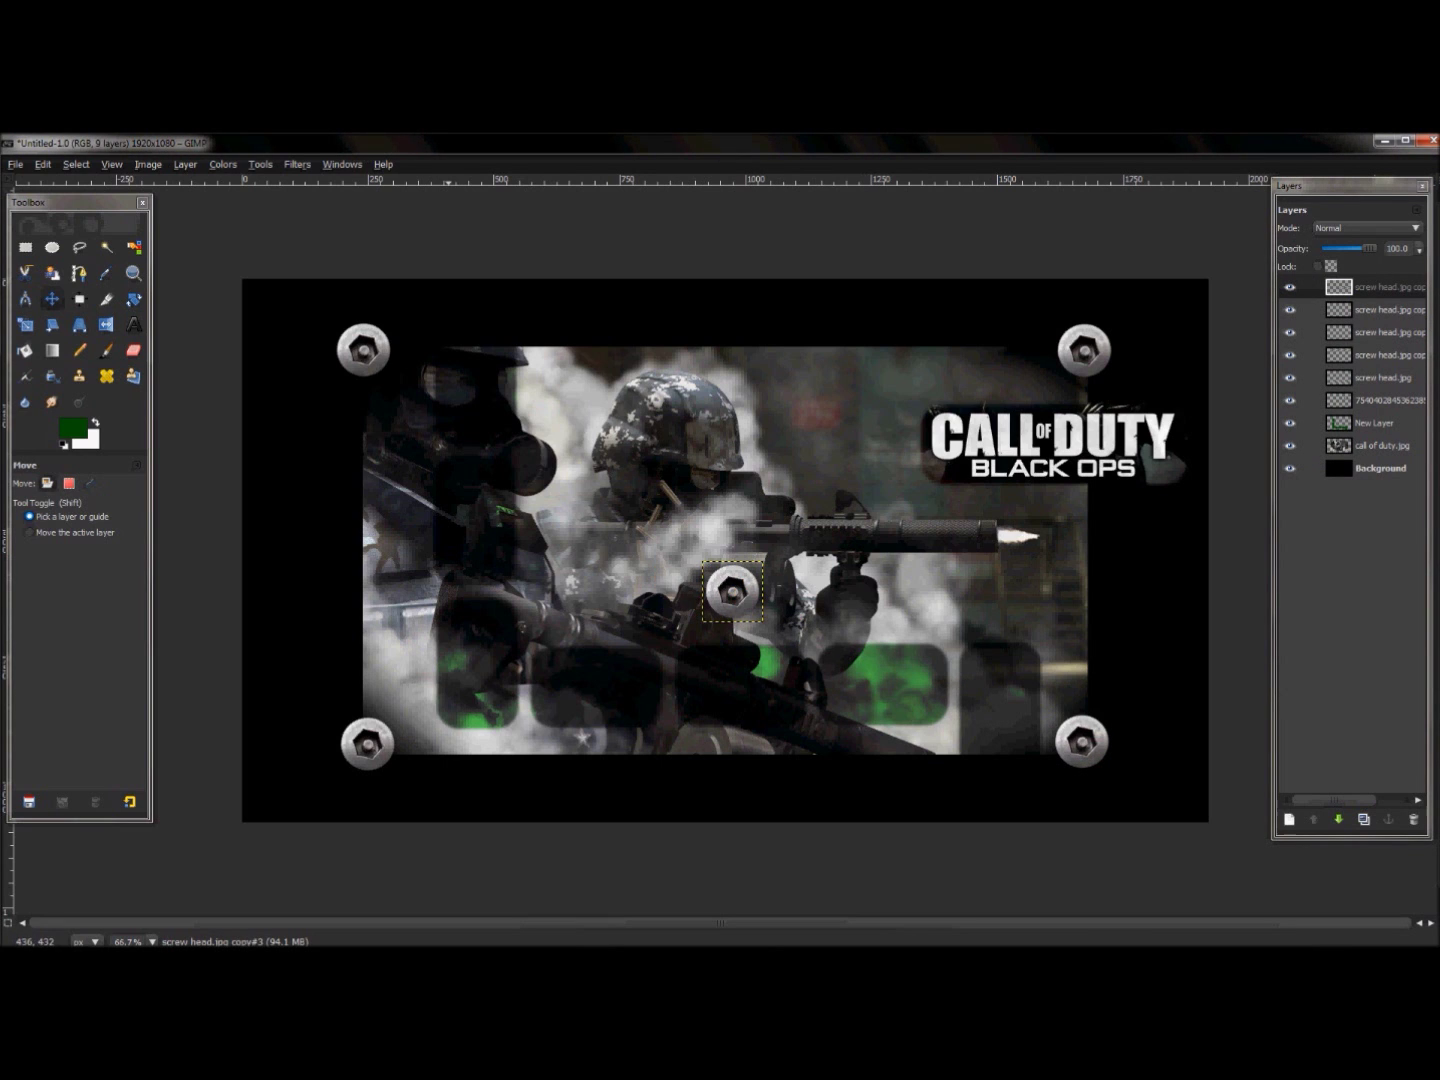
- Scale the middle screw head copy down to 37 × 37 px
left_click(28, 325)
left_click(733, 594)
left_click(335, 691)
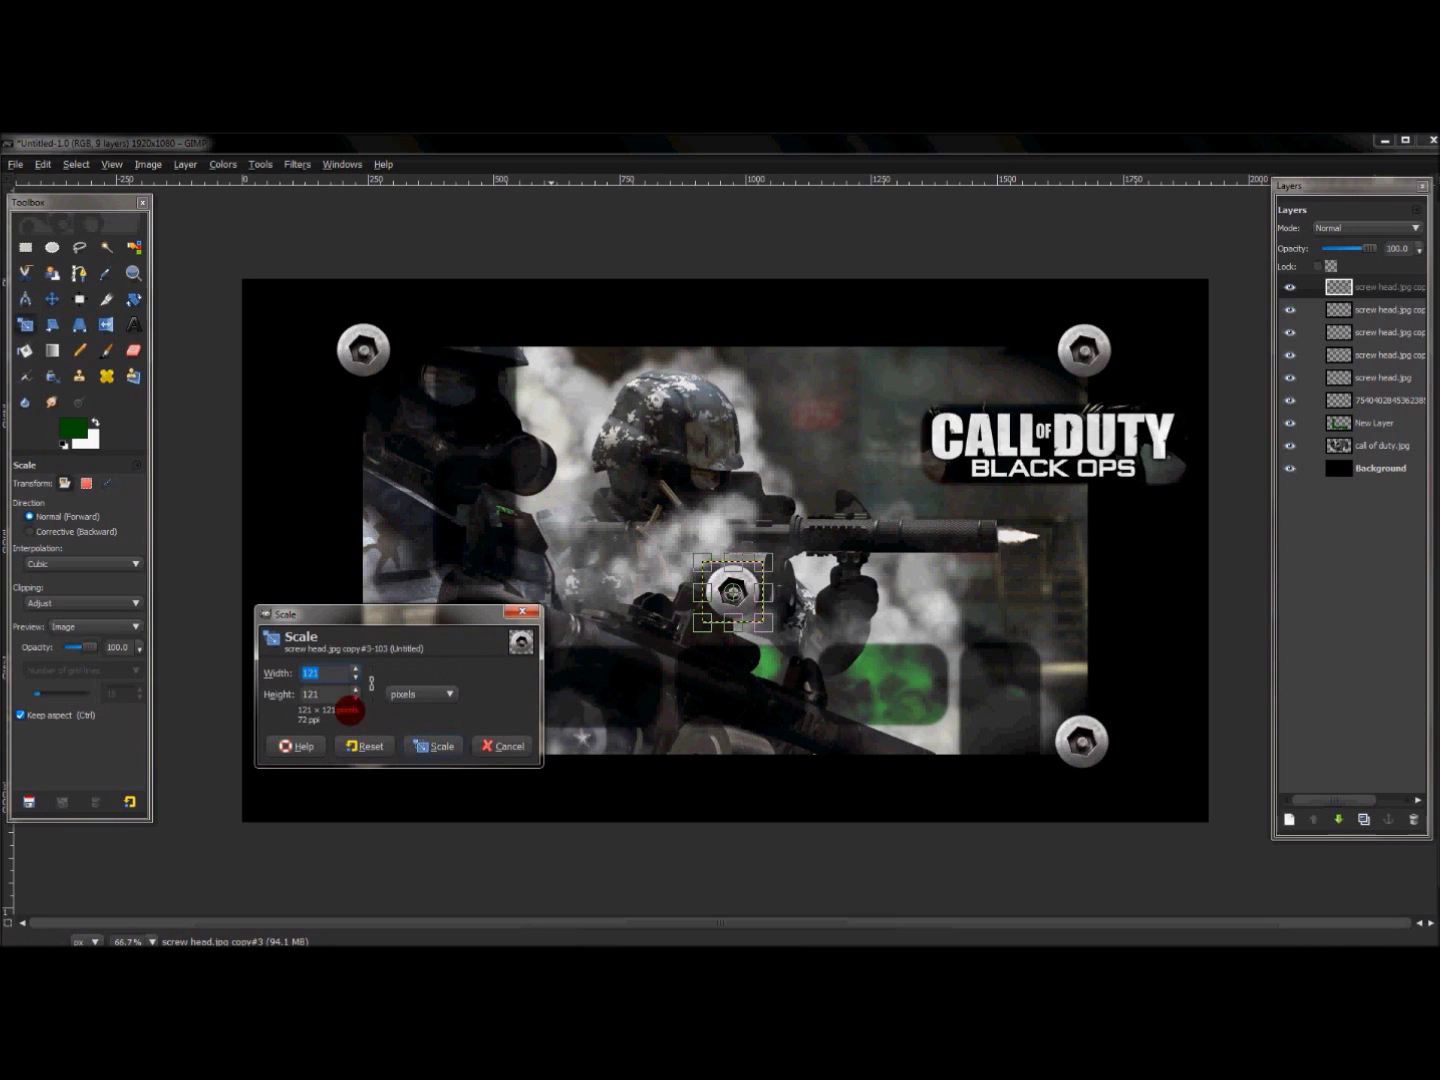
type("70")
key("Tab")
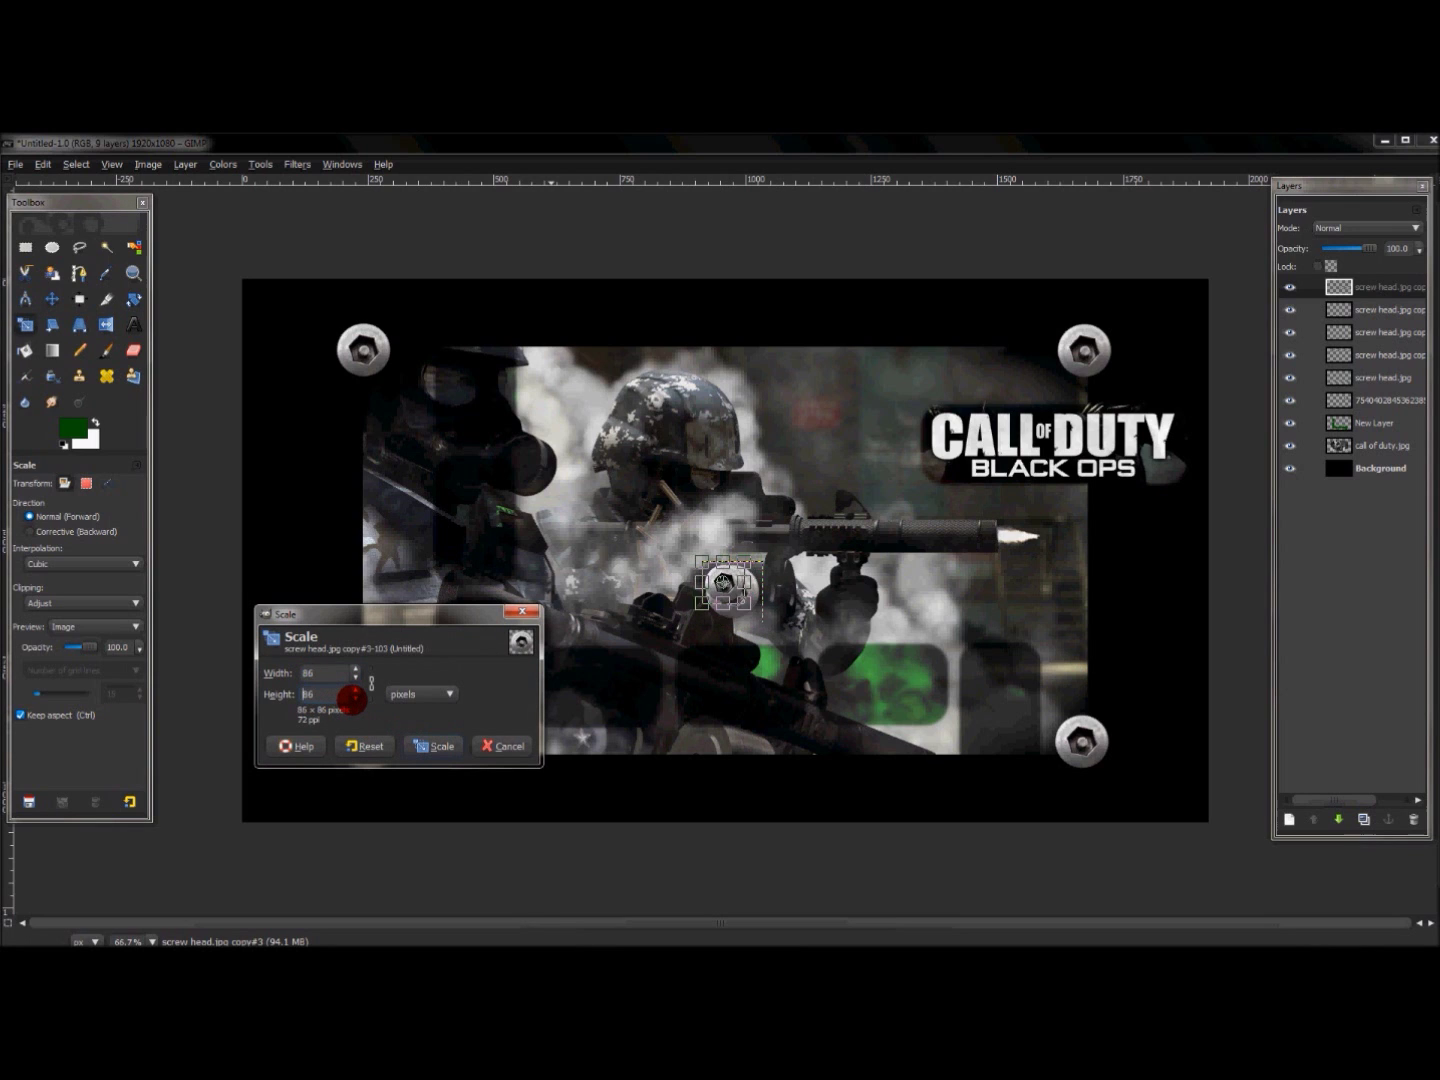
left_click(355, 698)
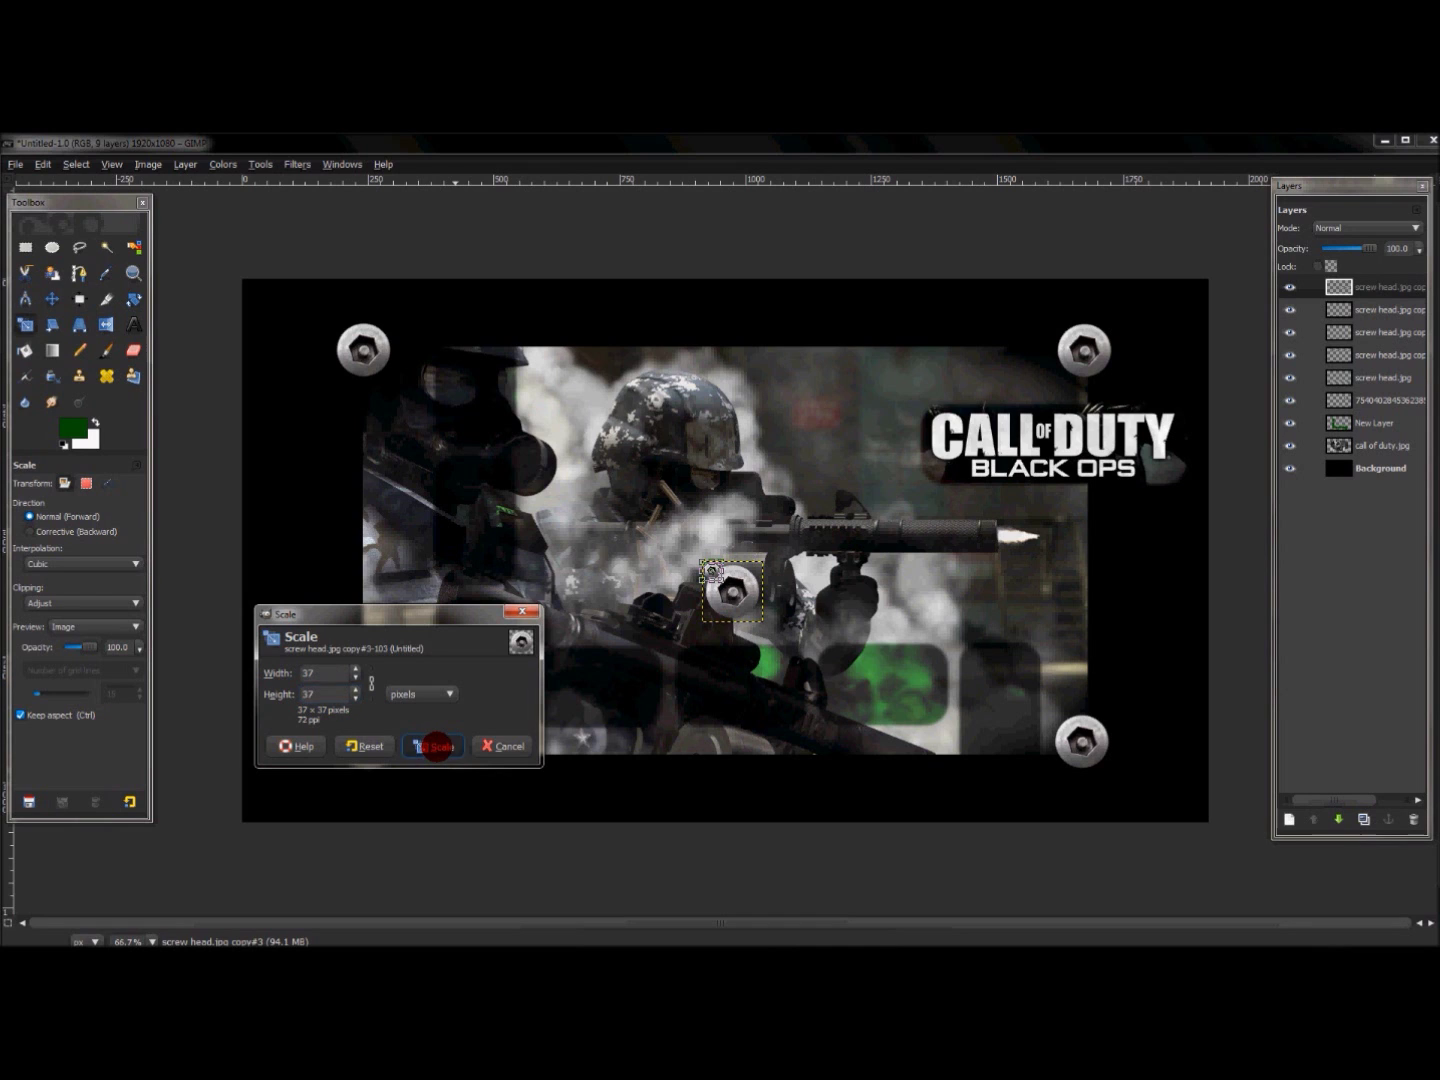
left_click(437, 745)
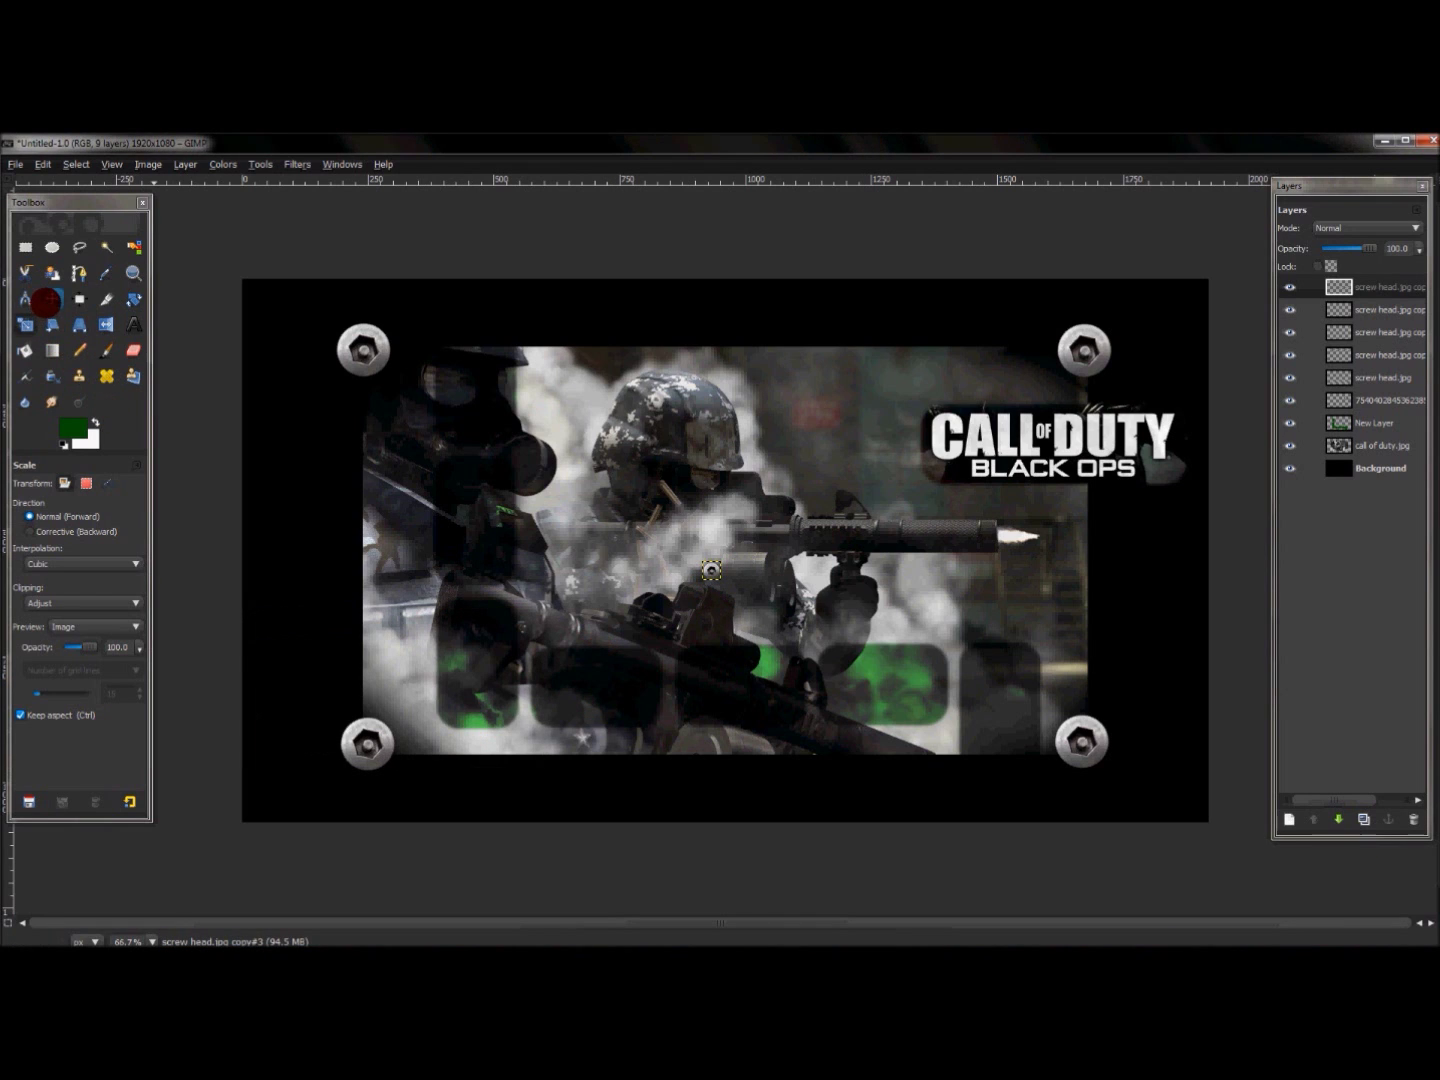
- Move the small screw head onto the C of the CALL OF DUTY logo and place a duplicate on the Y
left_click(49, 299)
left_click_drag(710, 571, 944, 457)
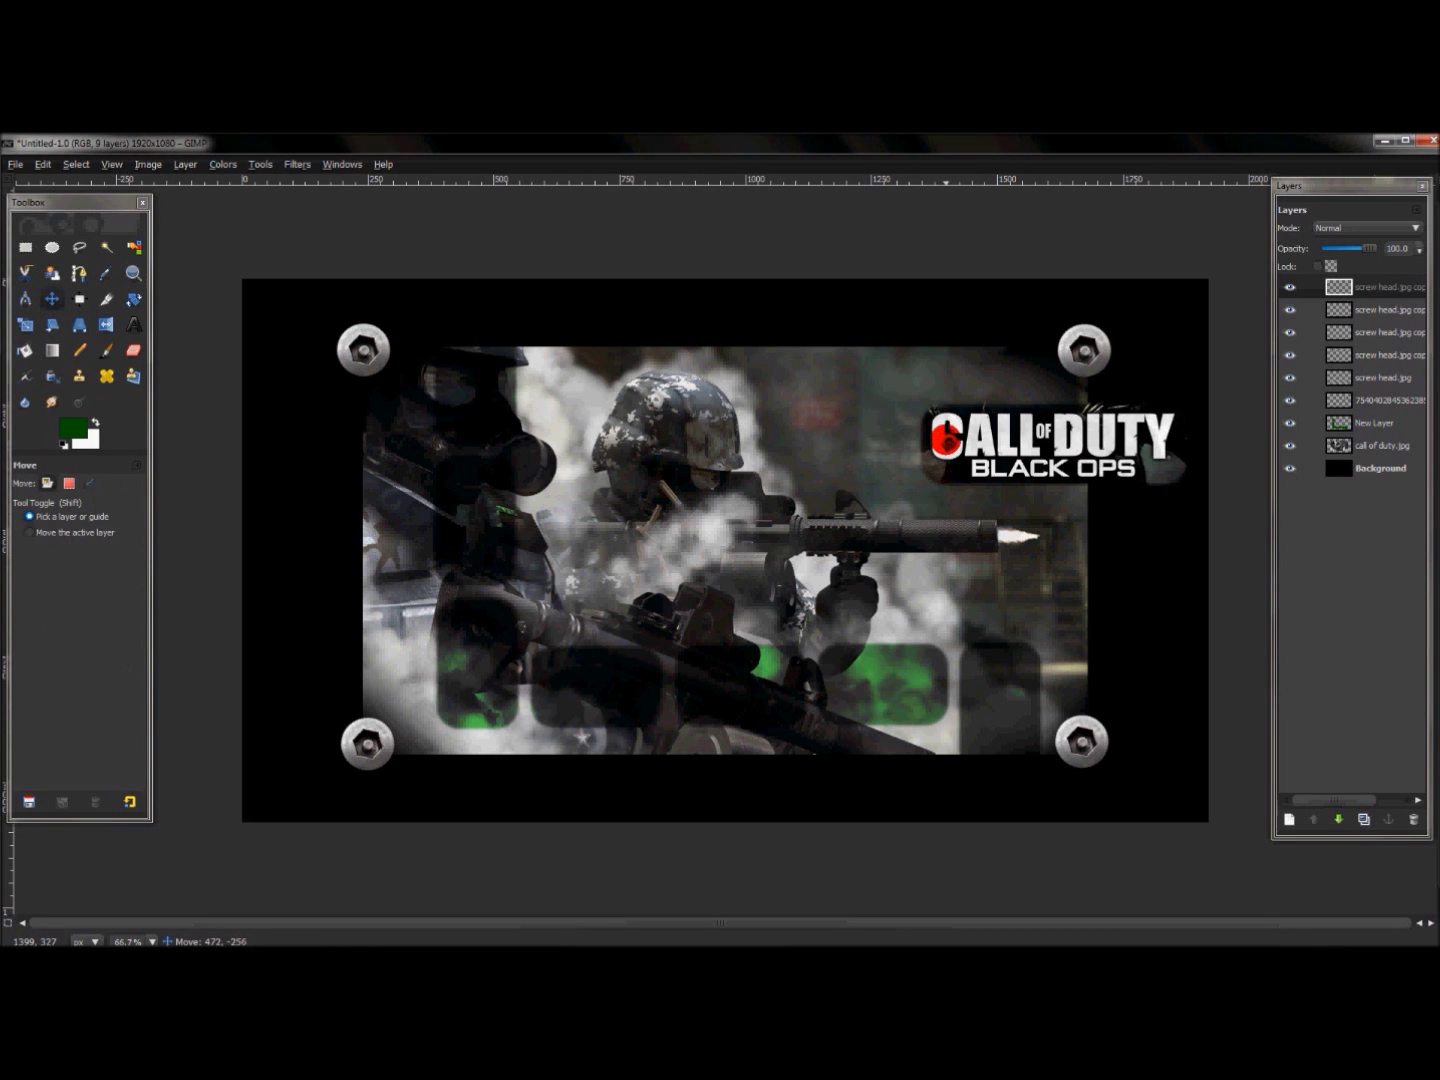
left_click_drag(945, 435, 946, 437)
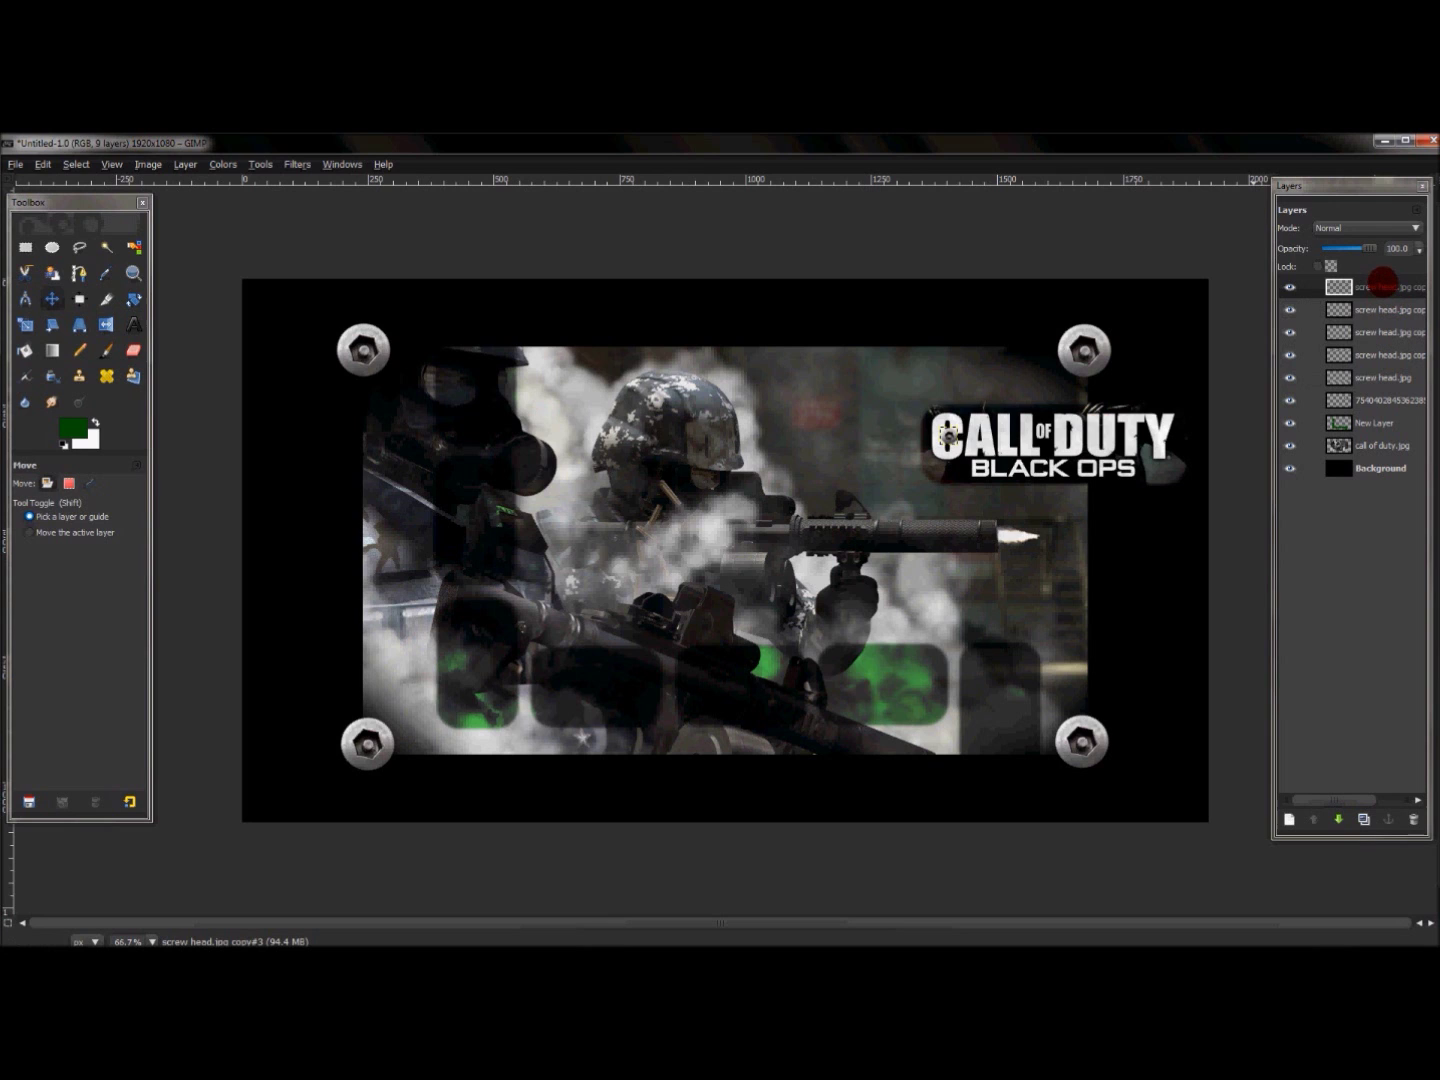
right_click(1382, 283)
left_click(1265, 357)
left_click_drag(1010, 423, 1157, 432)
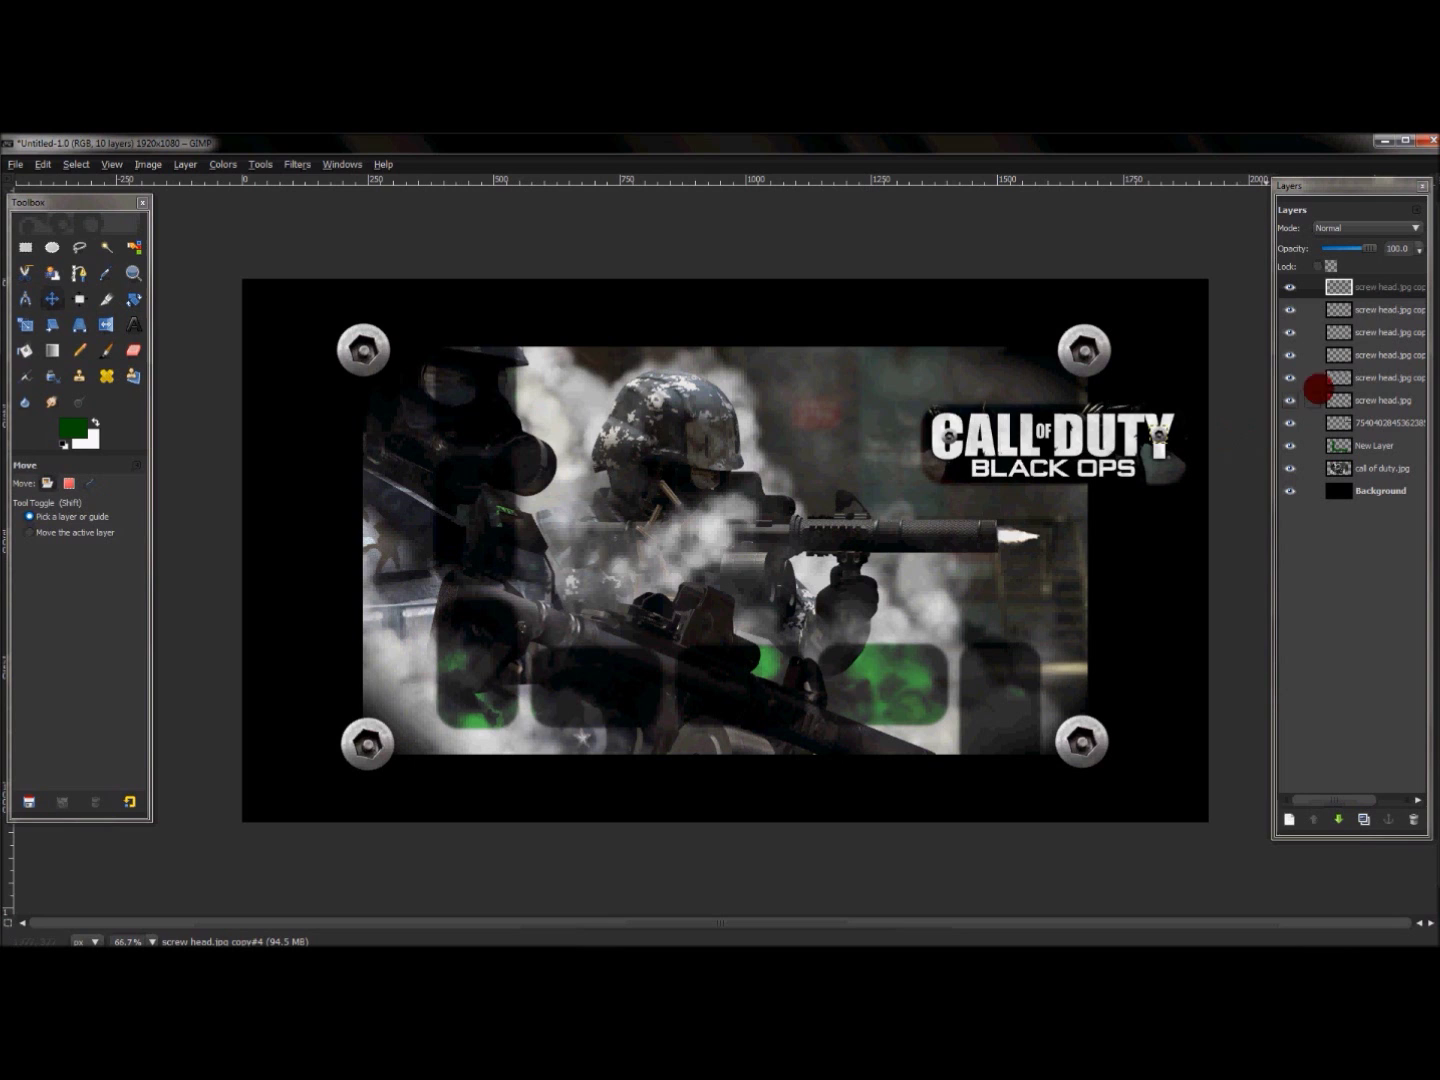
- Merge all the screw head copies down into the single screw head.jpg layer
right_click(1376, 290)
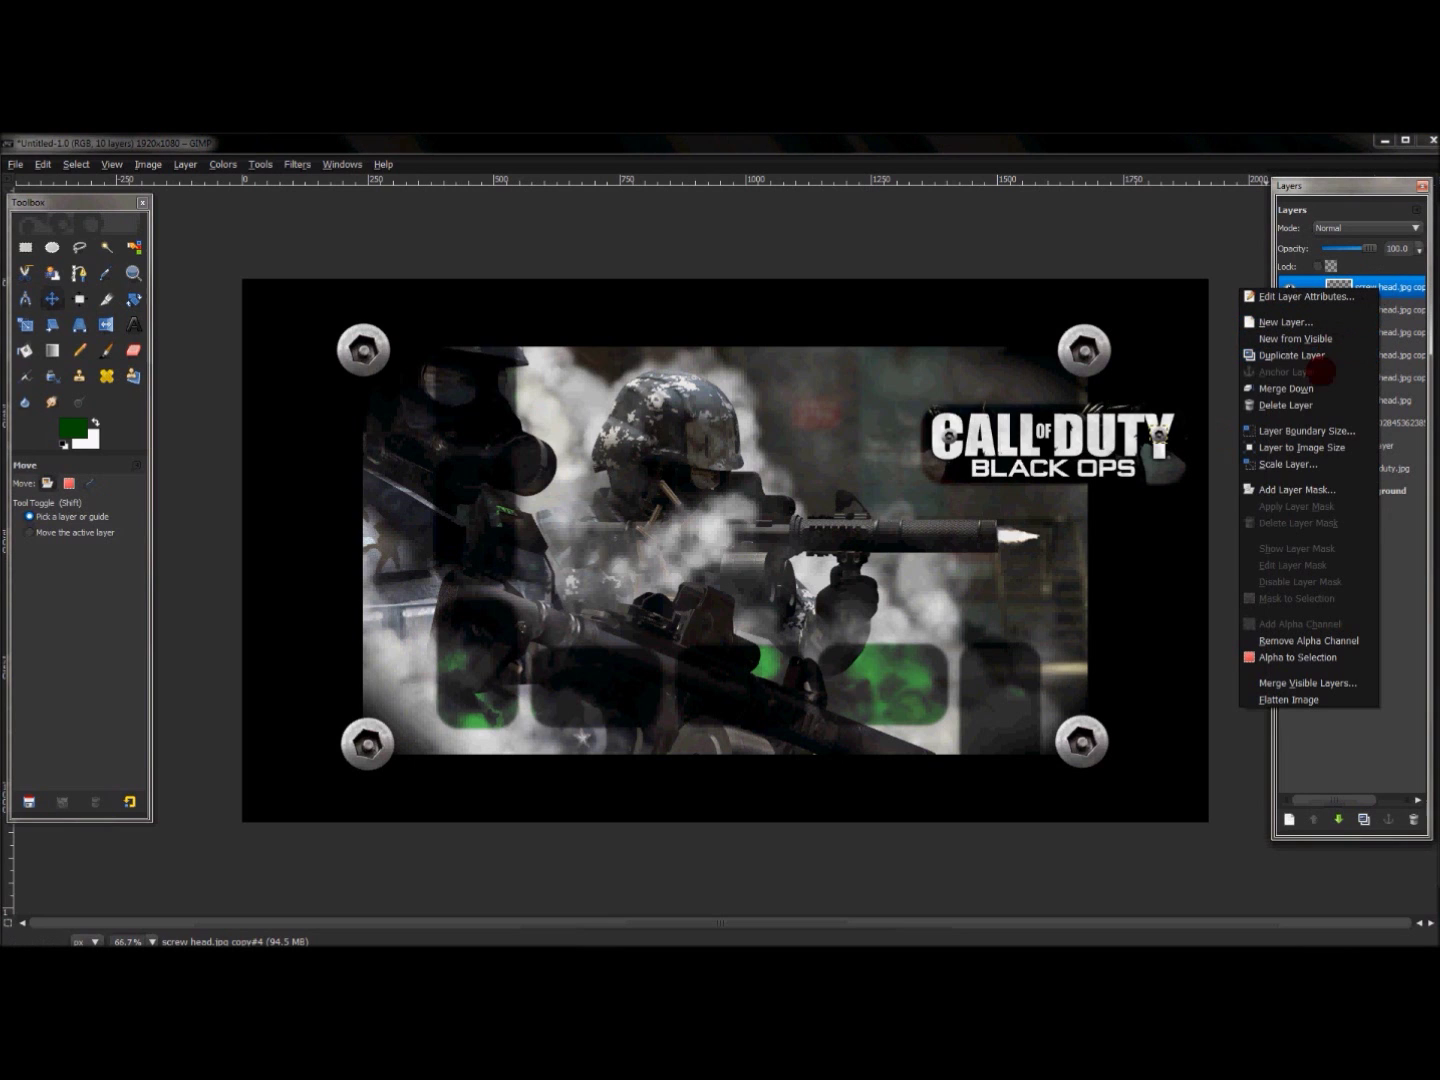
left_click(1319, 388)
right_click(1383, 281)
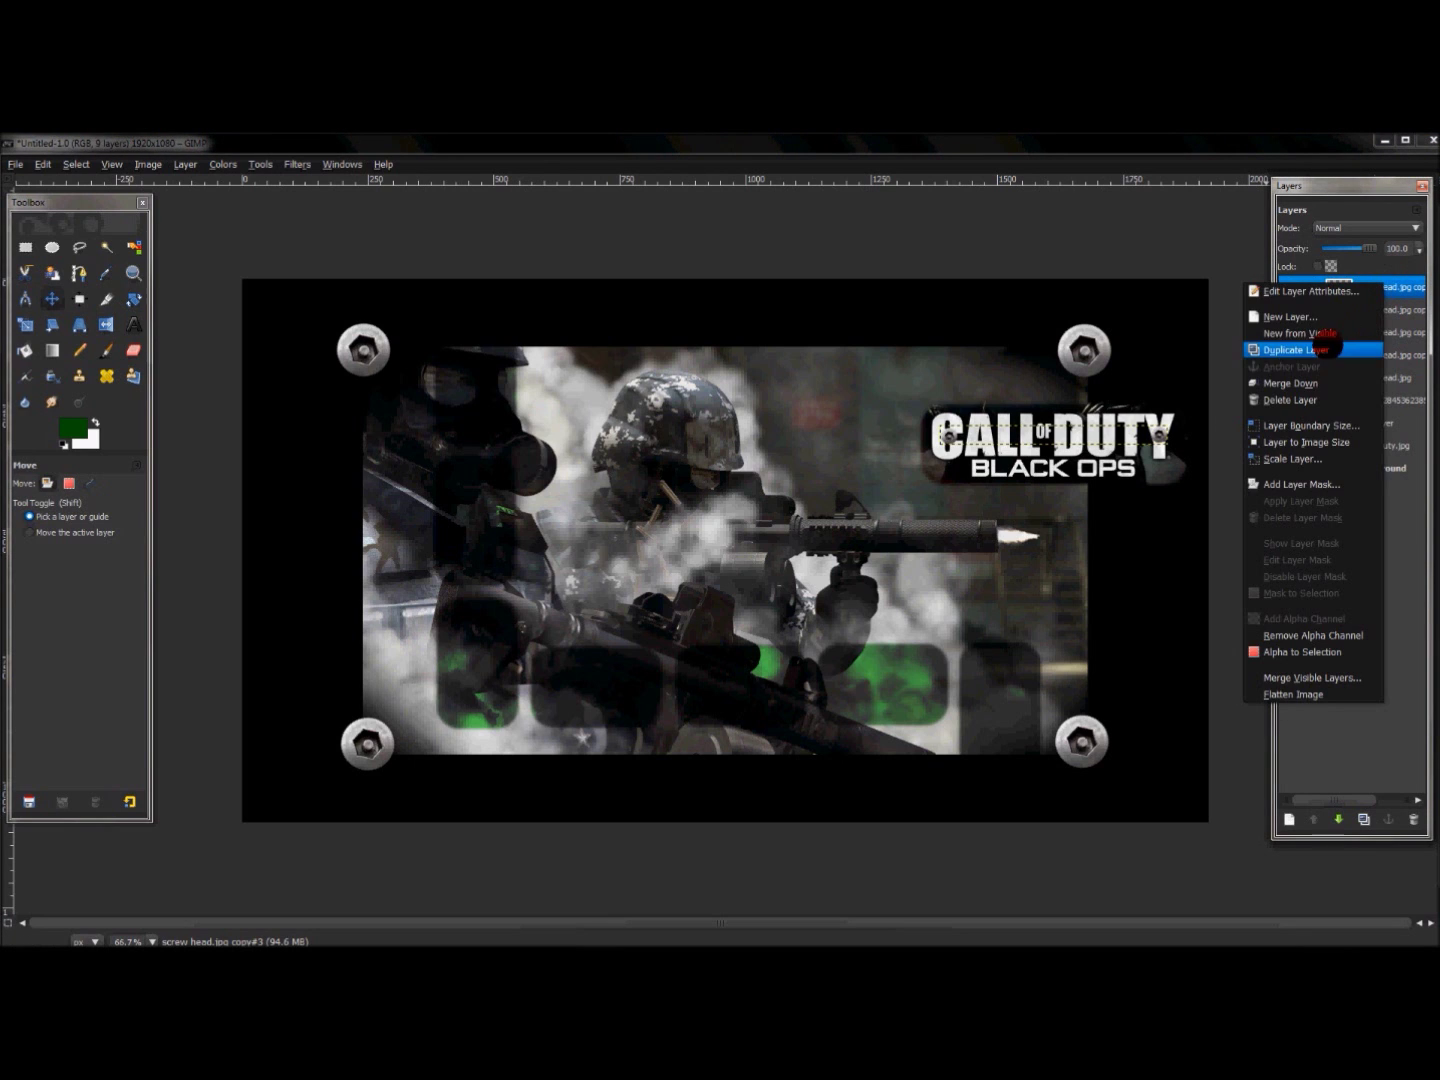
left_click(1335, 383)
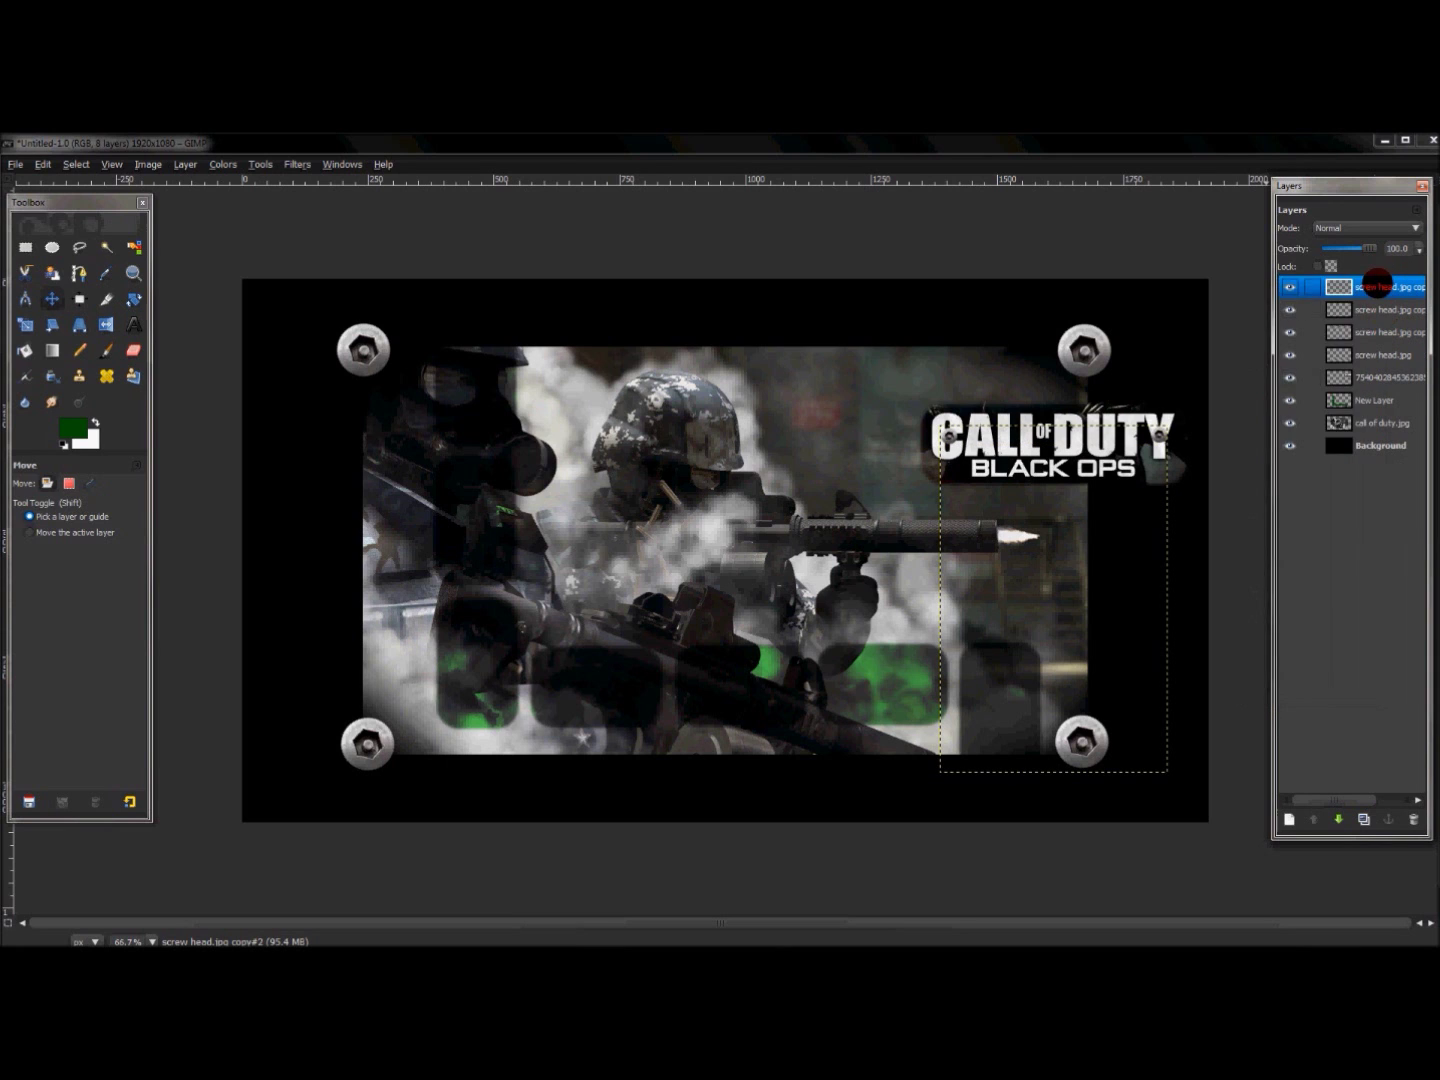
right_click(1376, 284)
left_click(1326, 383)
right_click(1369, 294)
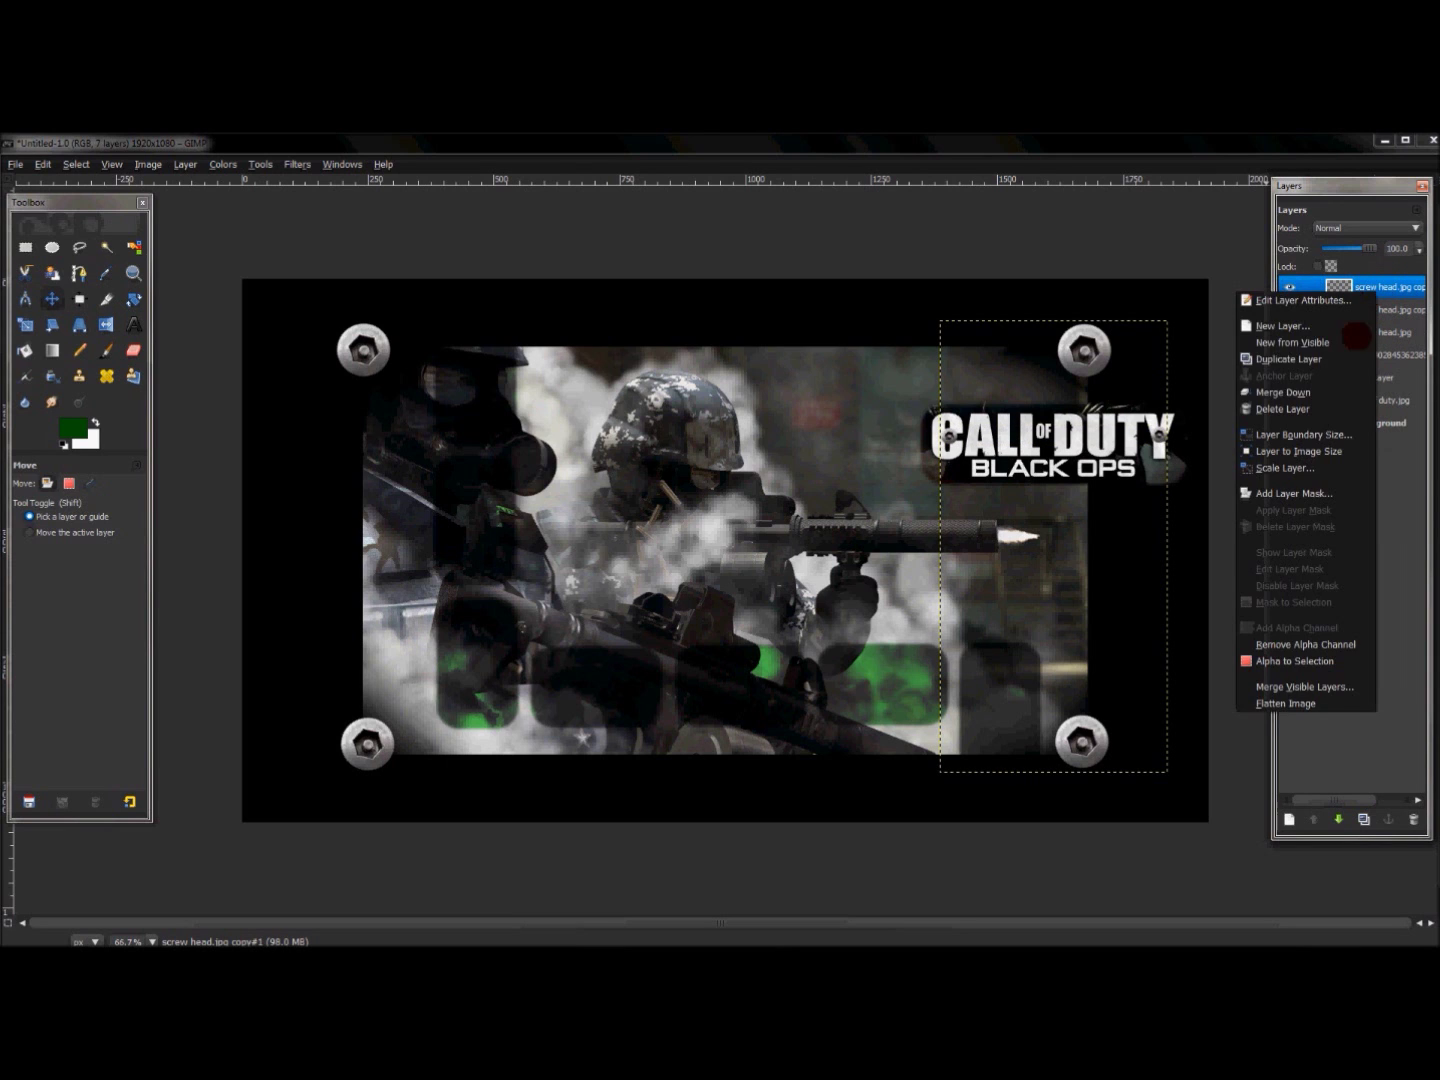
left_click(1324, 388)
right_click(1366, 286)
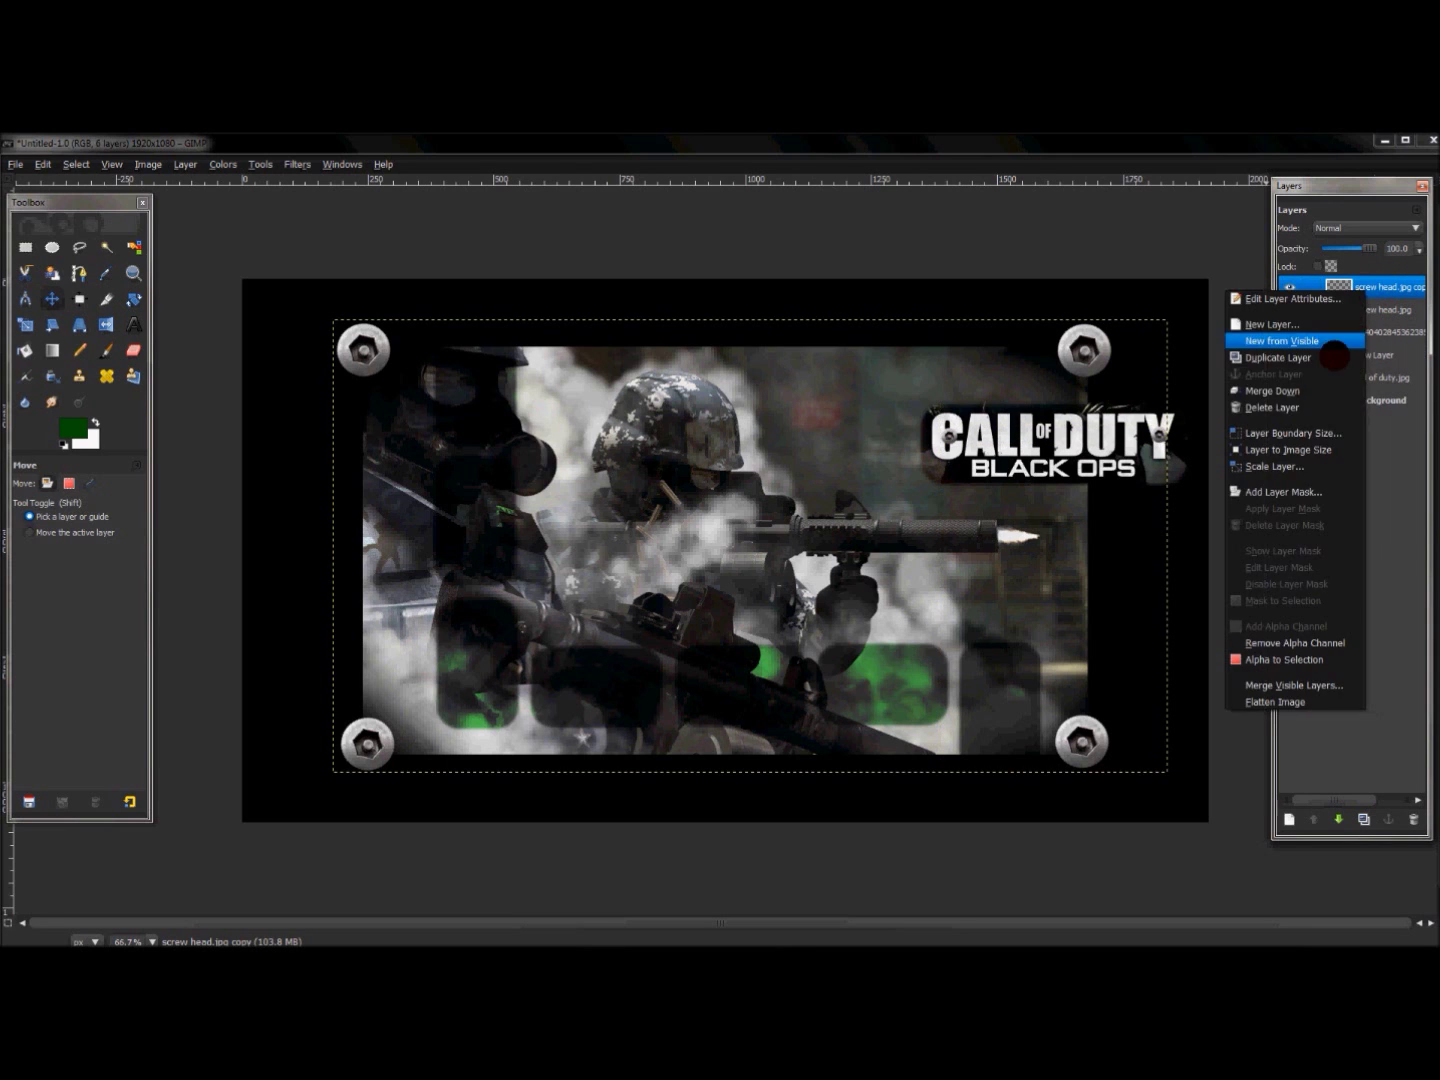
left_click(1326, 385)
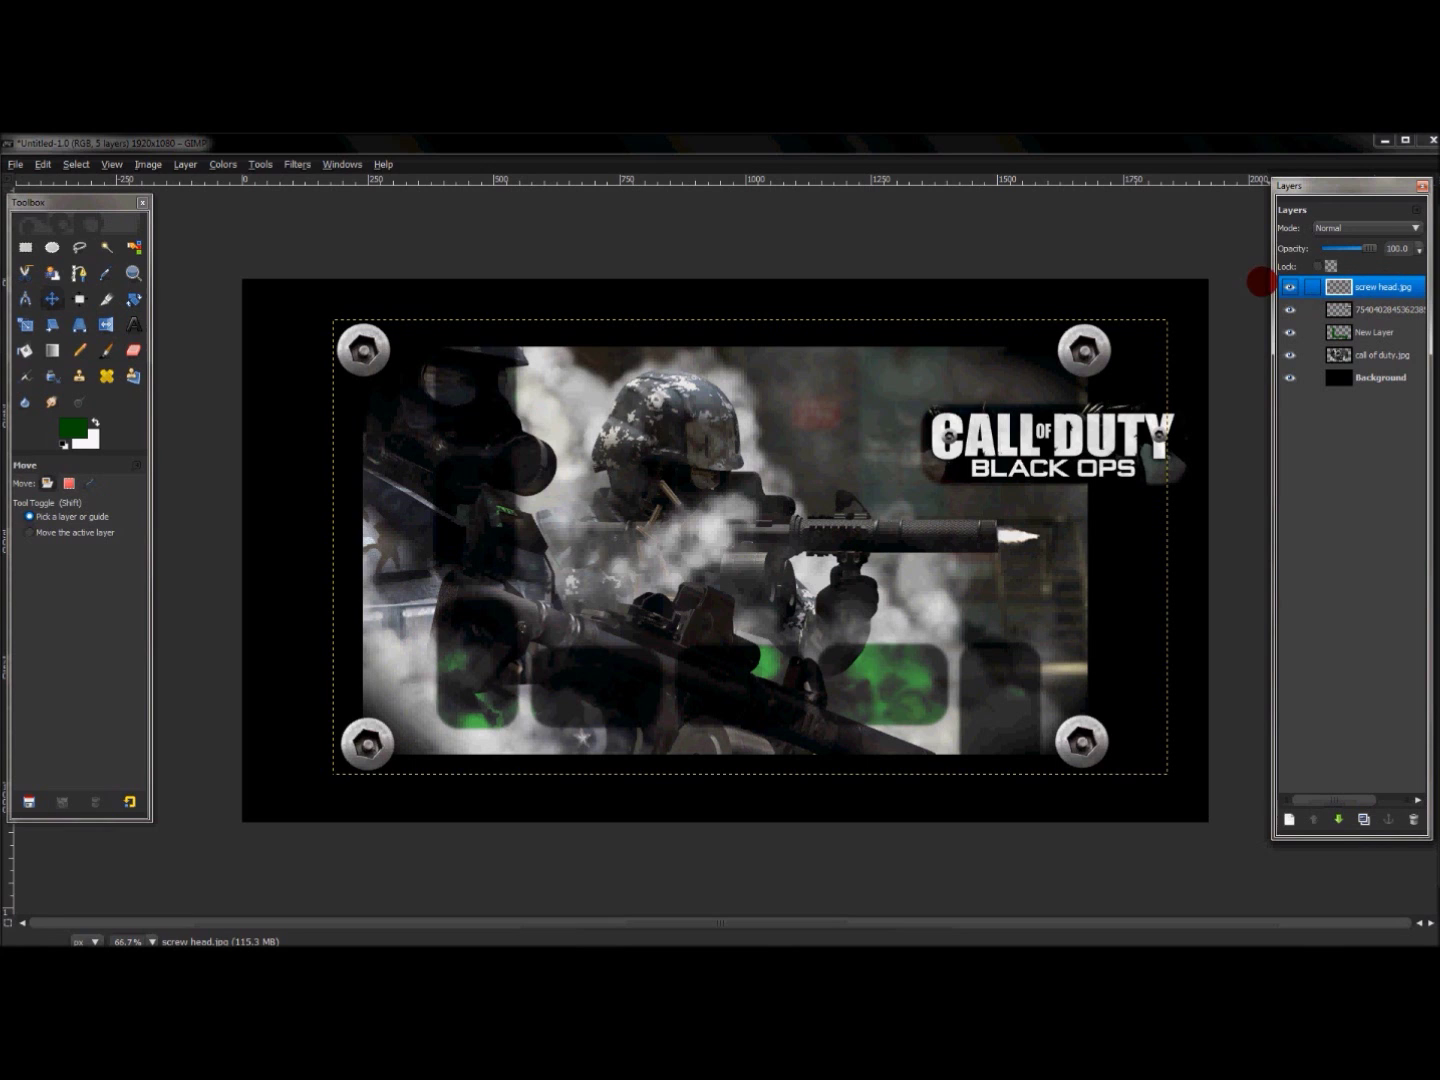
- Add a black drop shadow (offset 8/8, blur radius 15, opacity 80) to the screw head.jpg layer and merge that layer down into its shadow
left_click(297, 164)
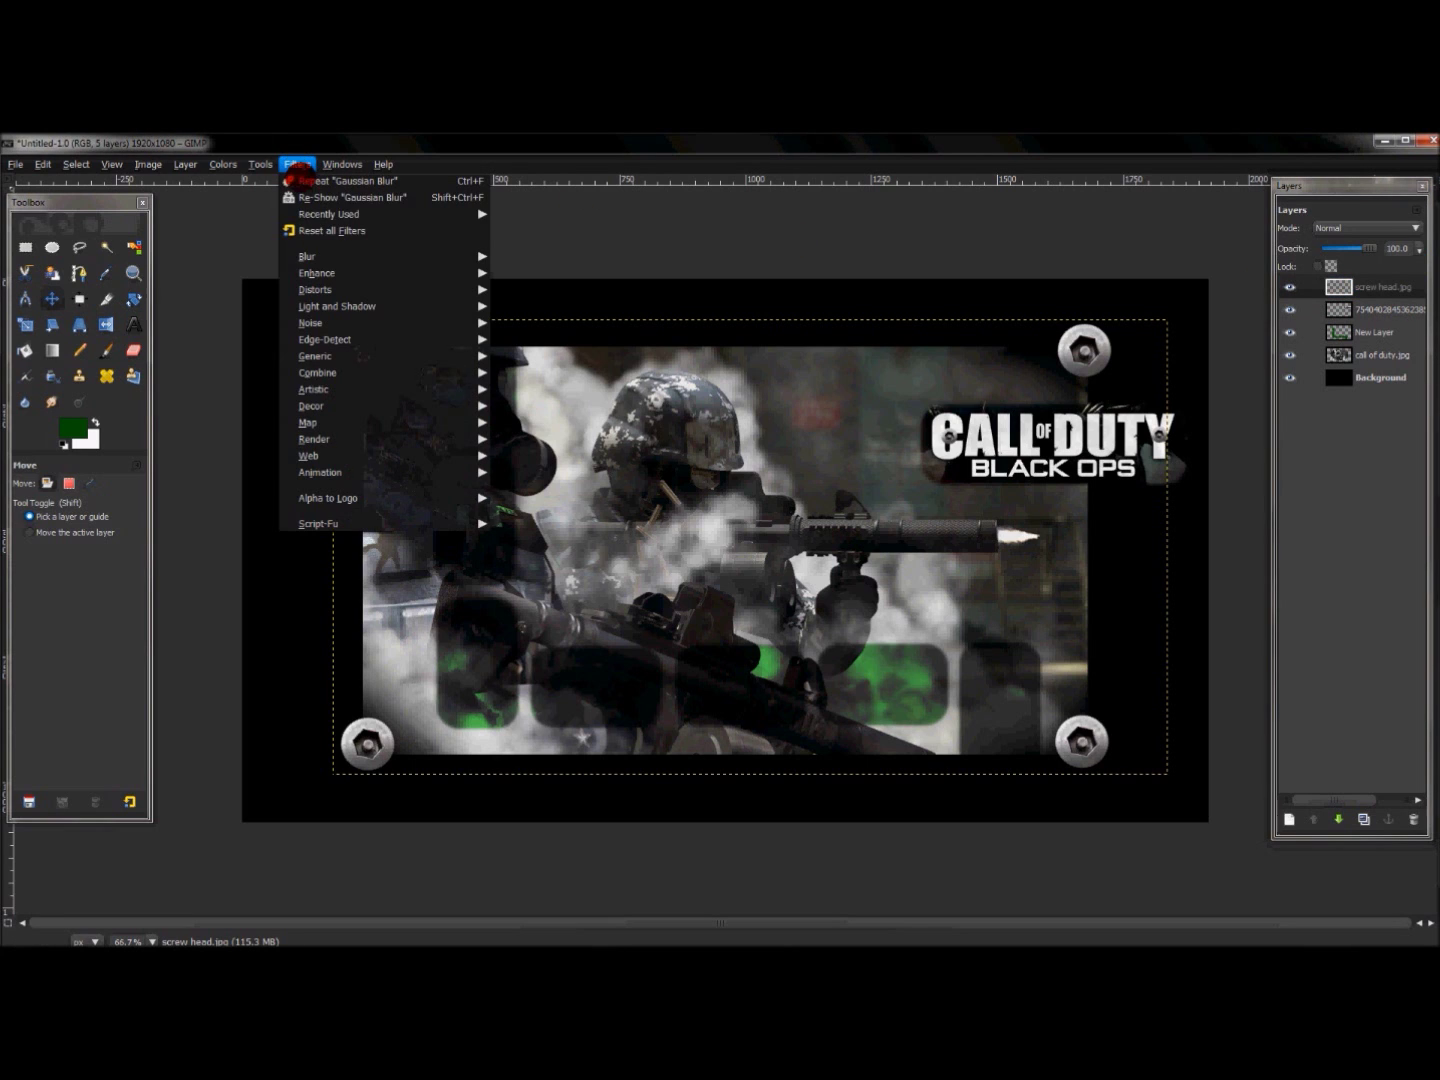
mouse_move(340, 304)
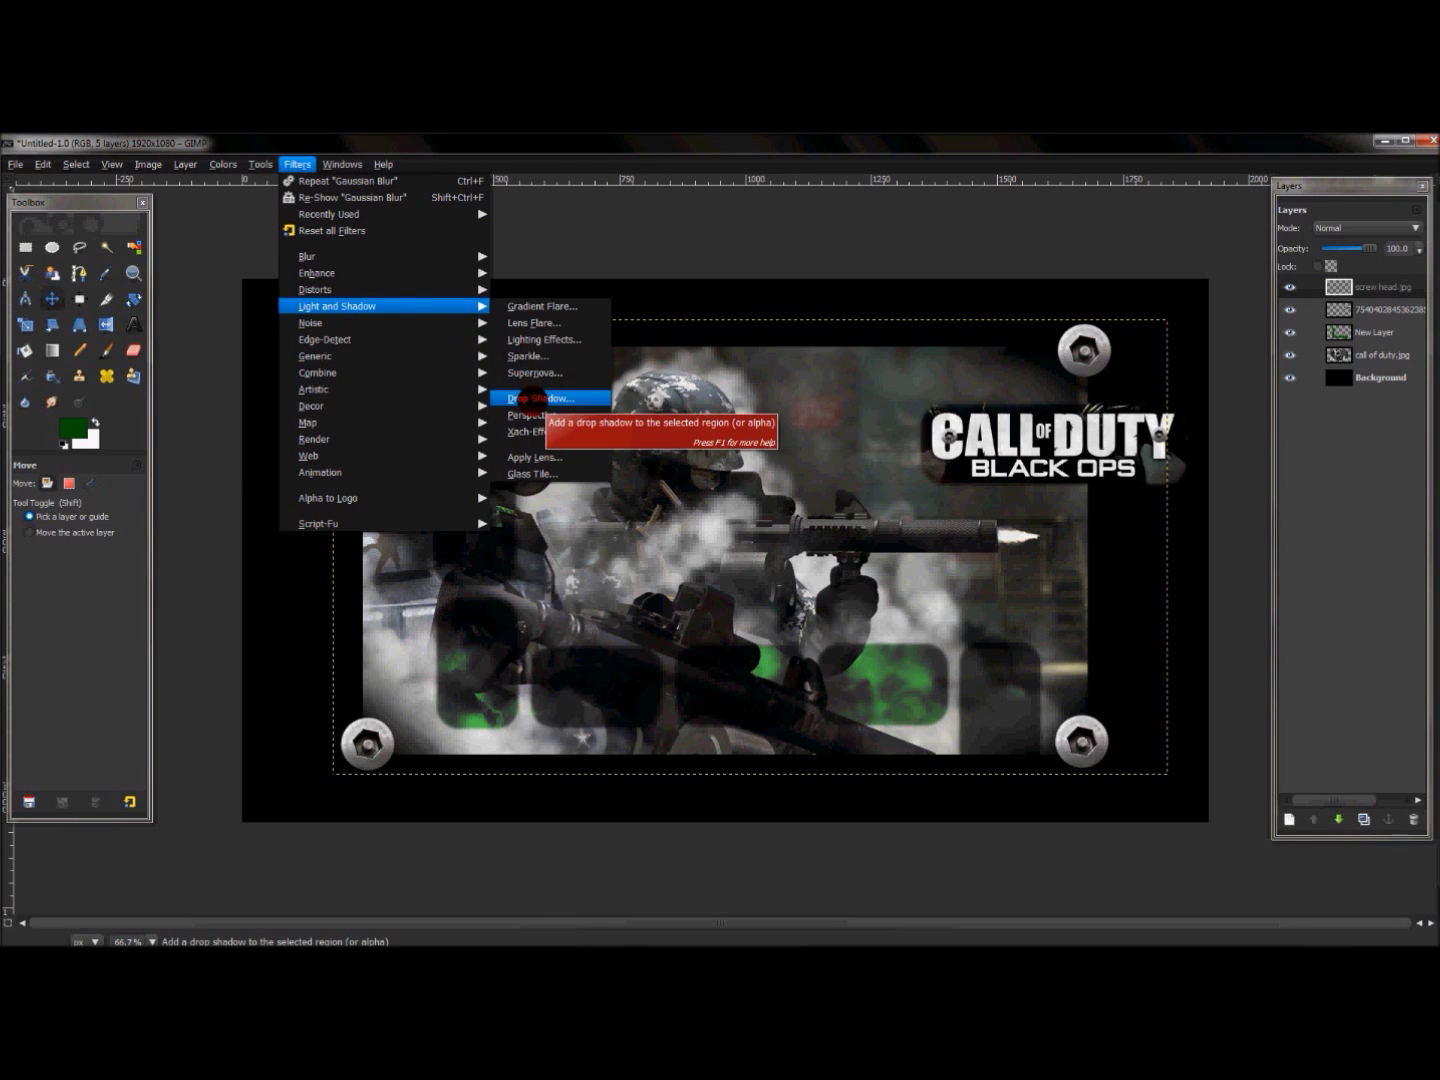
left_click(530, 399)
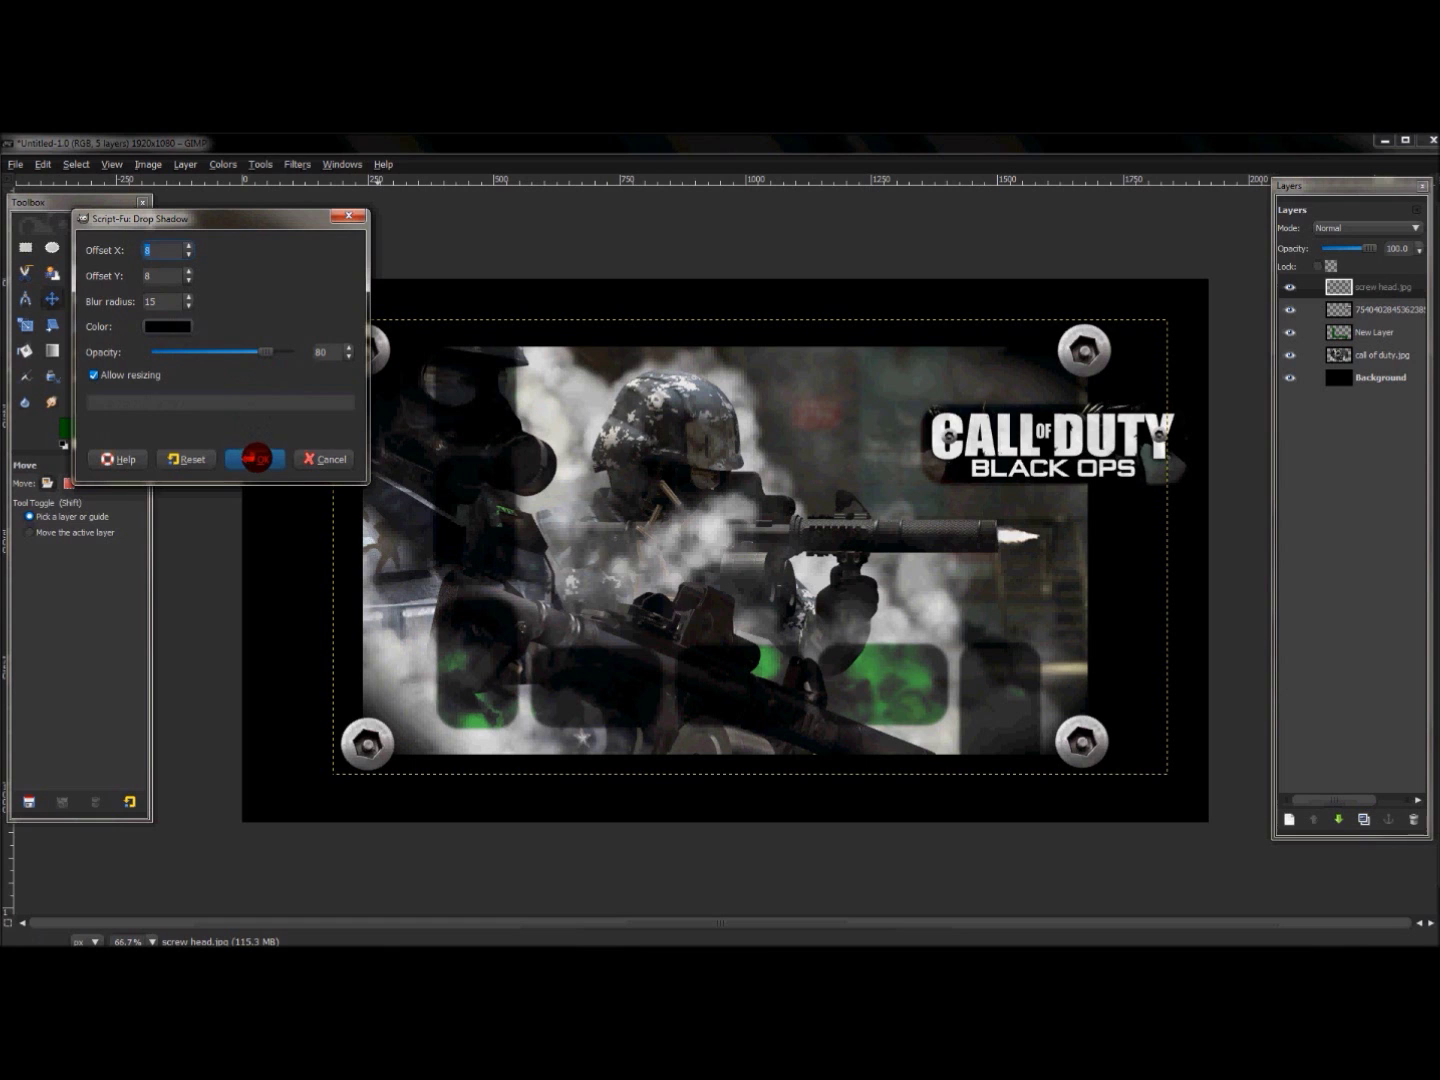
left_click(256, 458)
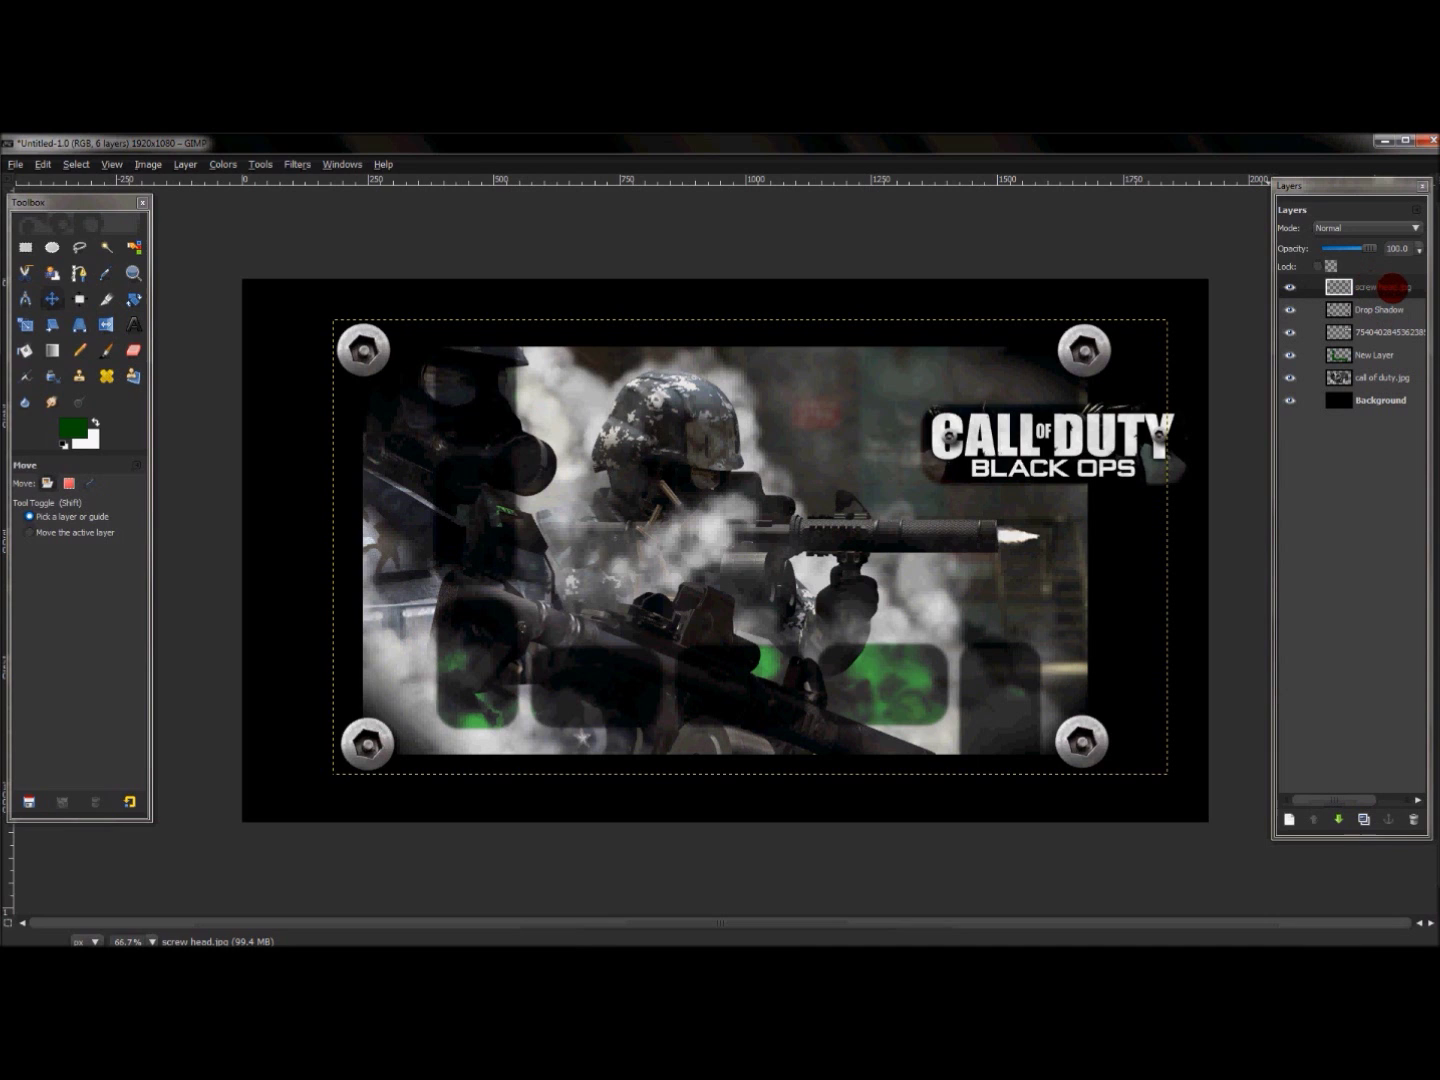
right_click(1378, 291)
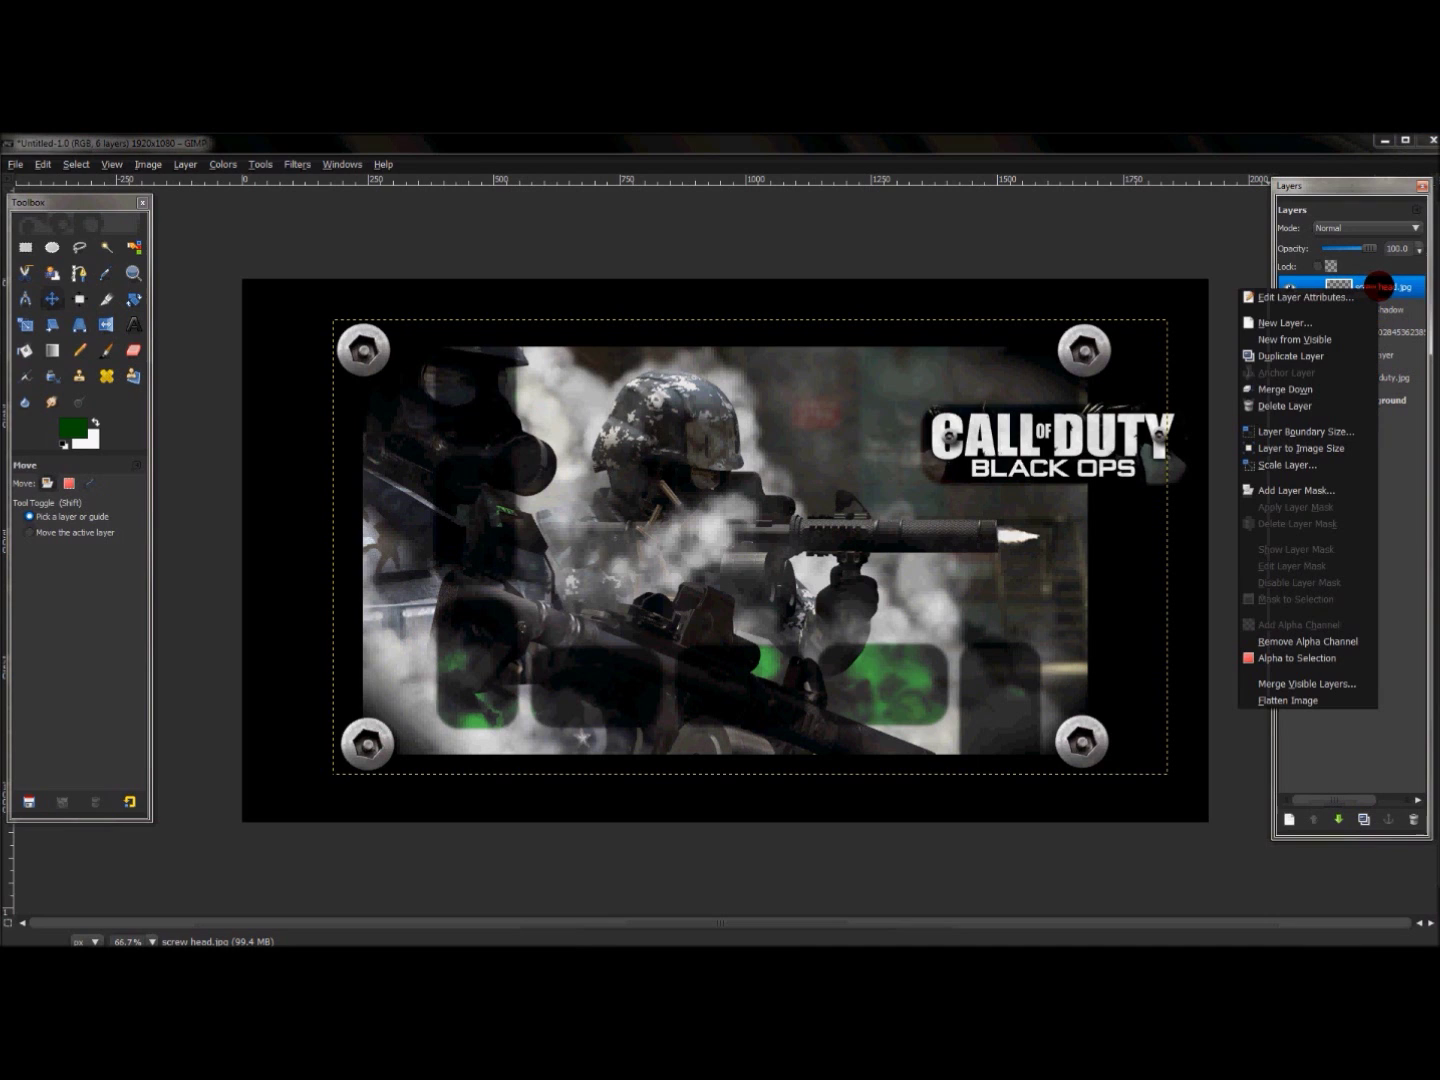
left_click(1340, 380)
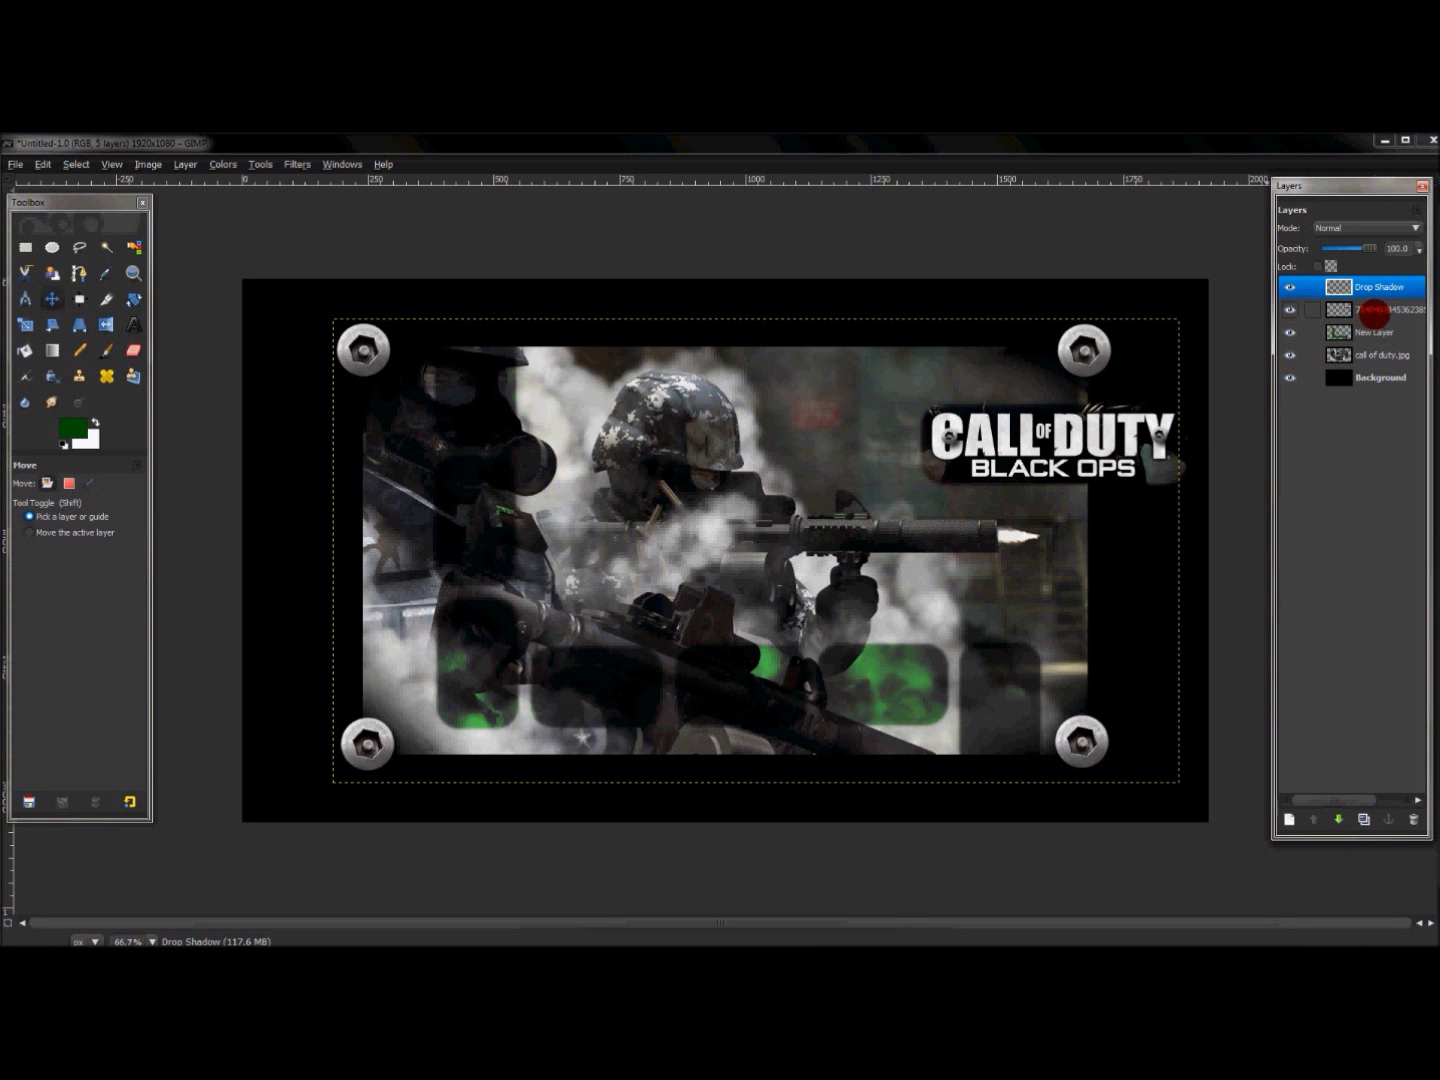
- Add a black drop shadow with X and Y offsets of 8, blur radius 15 and opacity 80 to the Call of Duty logo layer
left_click(1380, 310)
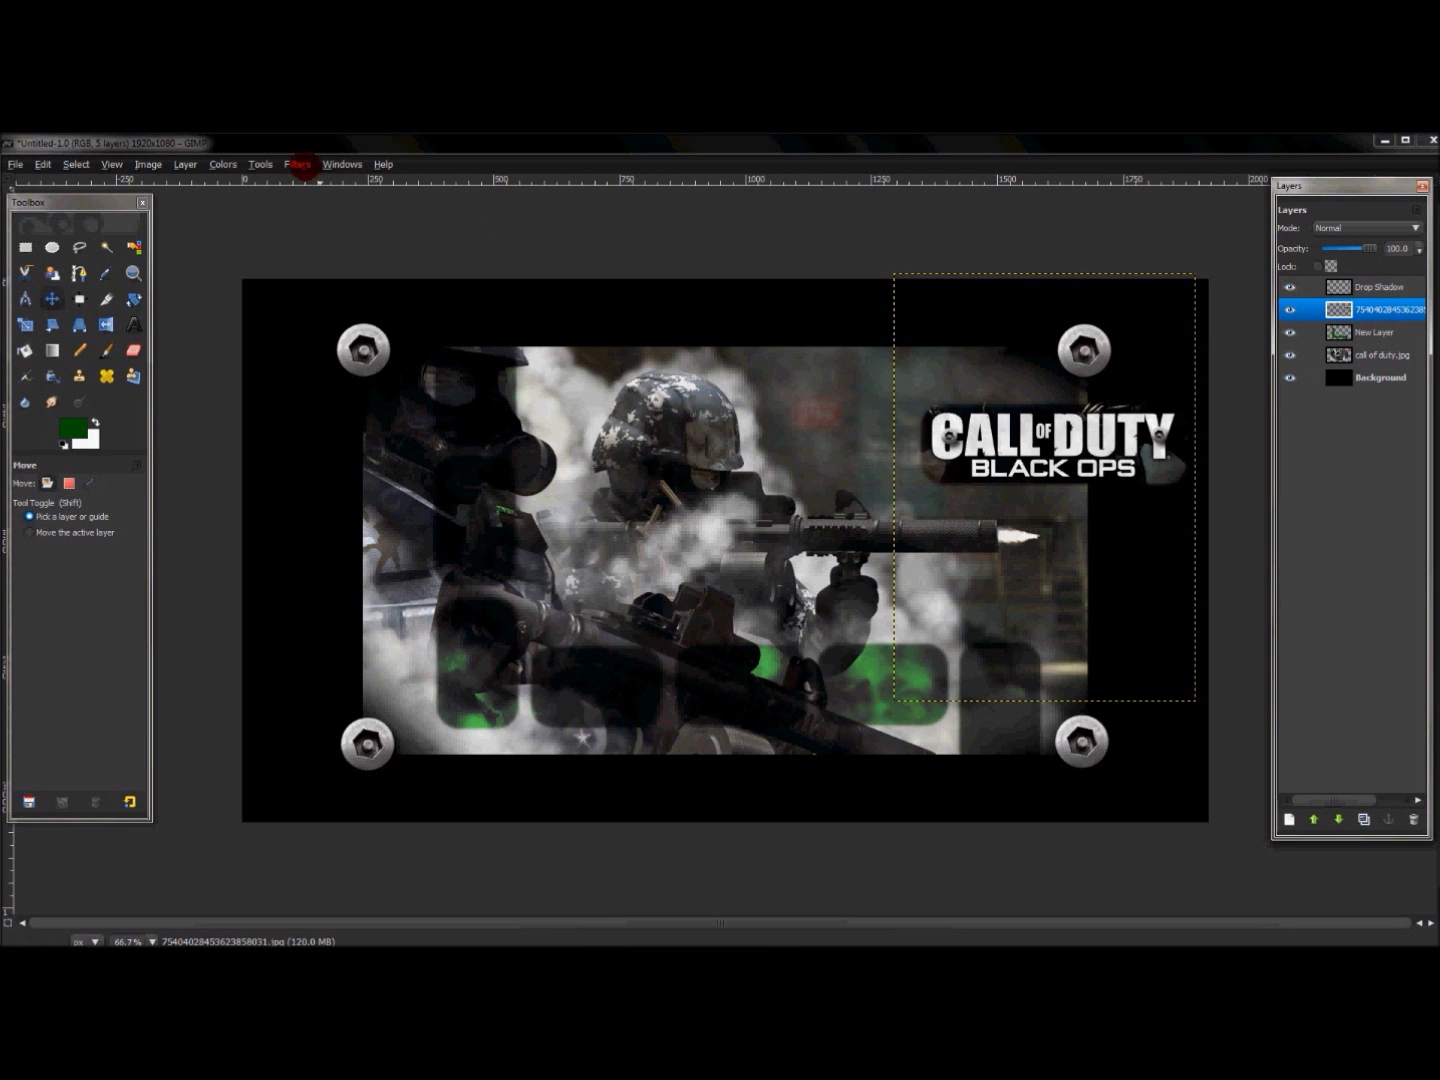
left_click(301, 166)
mouse_move(313, 306)
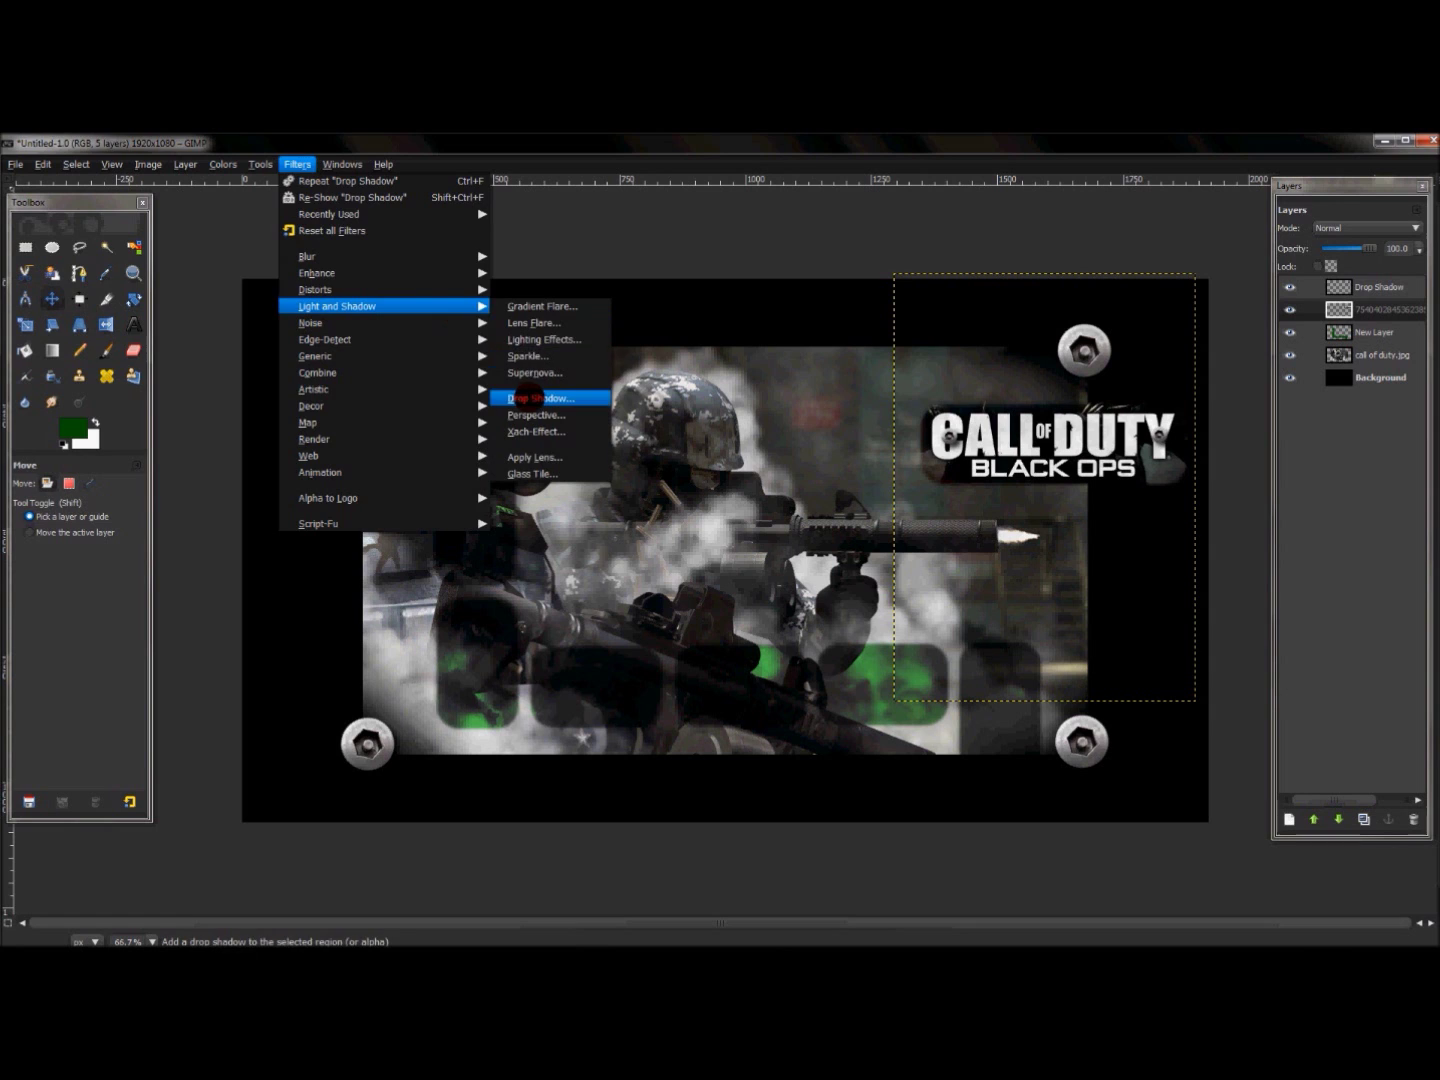
left_click(540, 398)
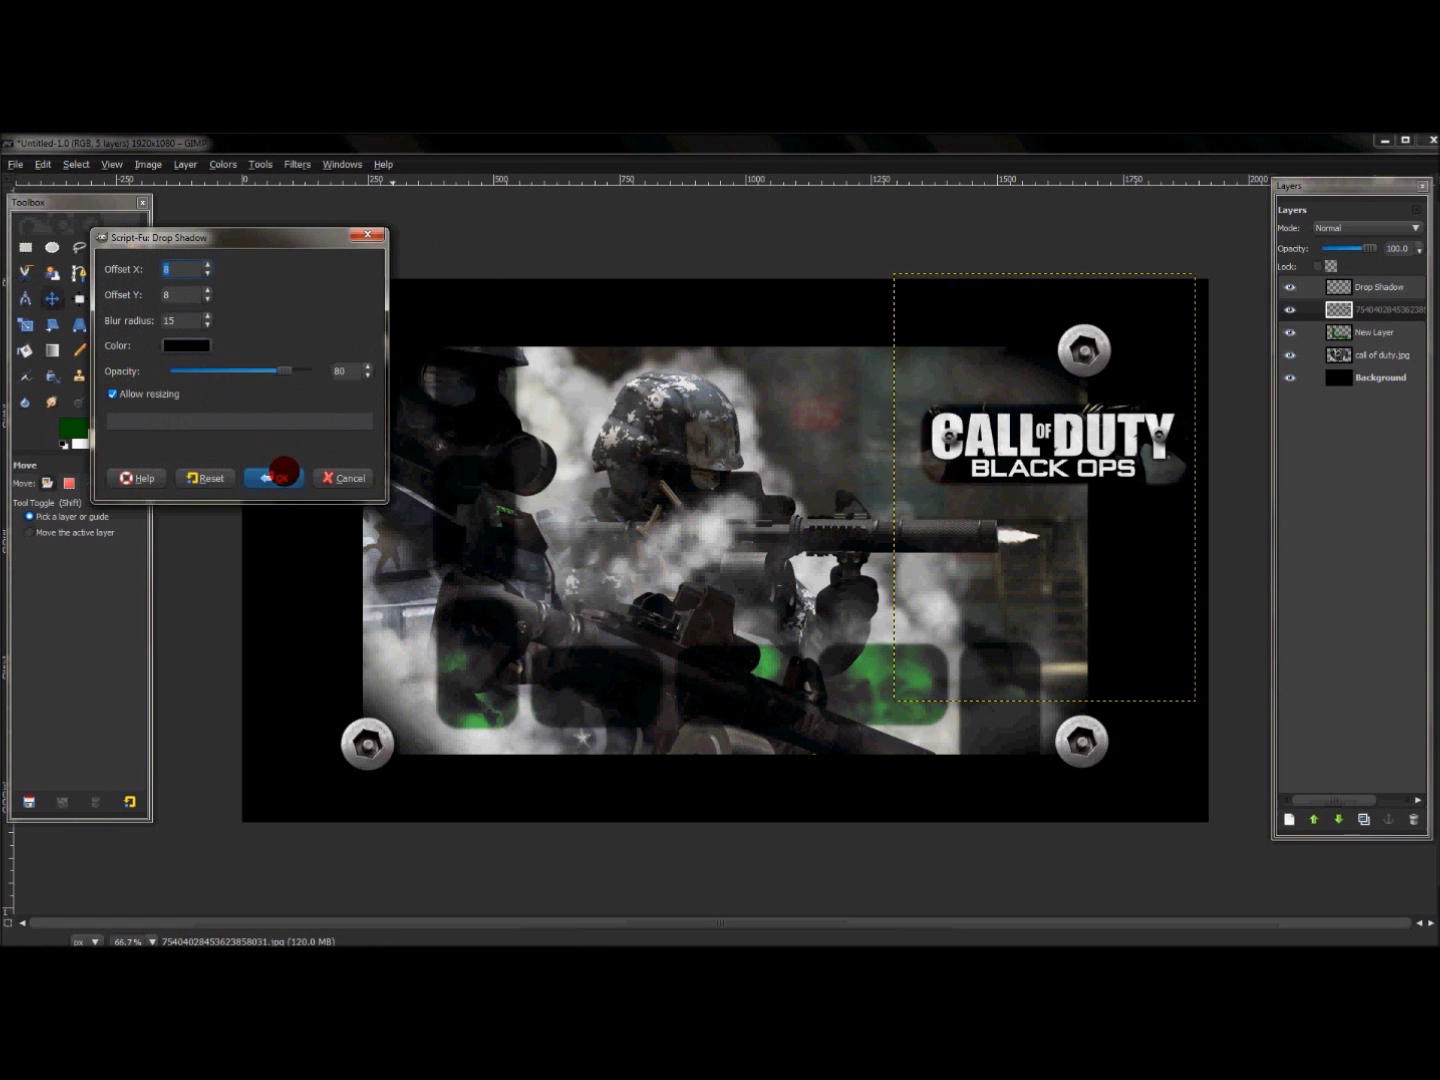
left_click(277, 476)
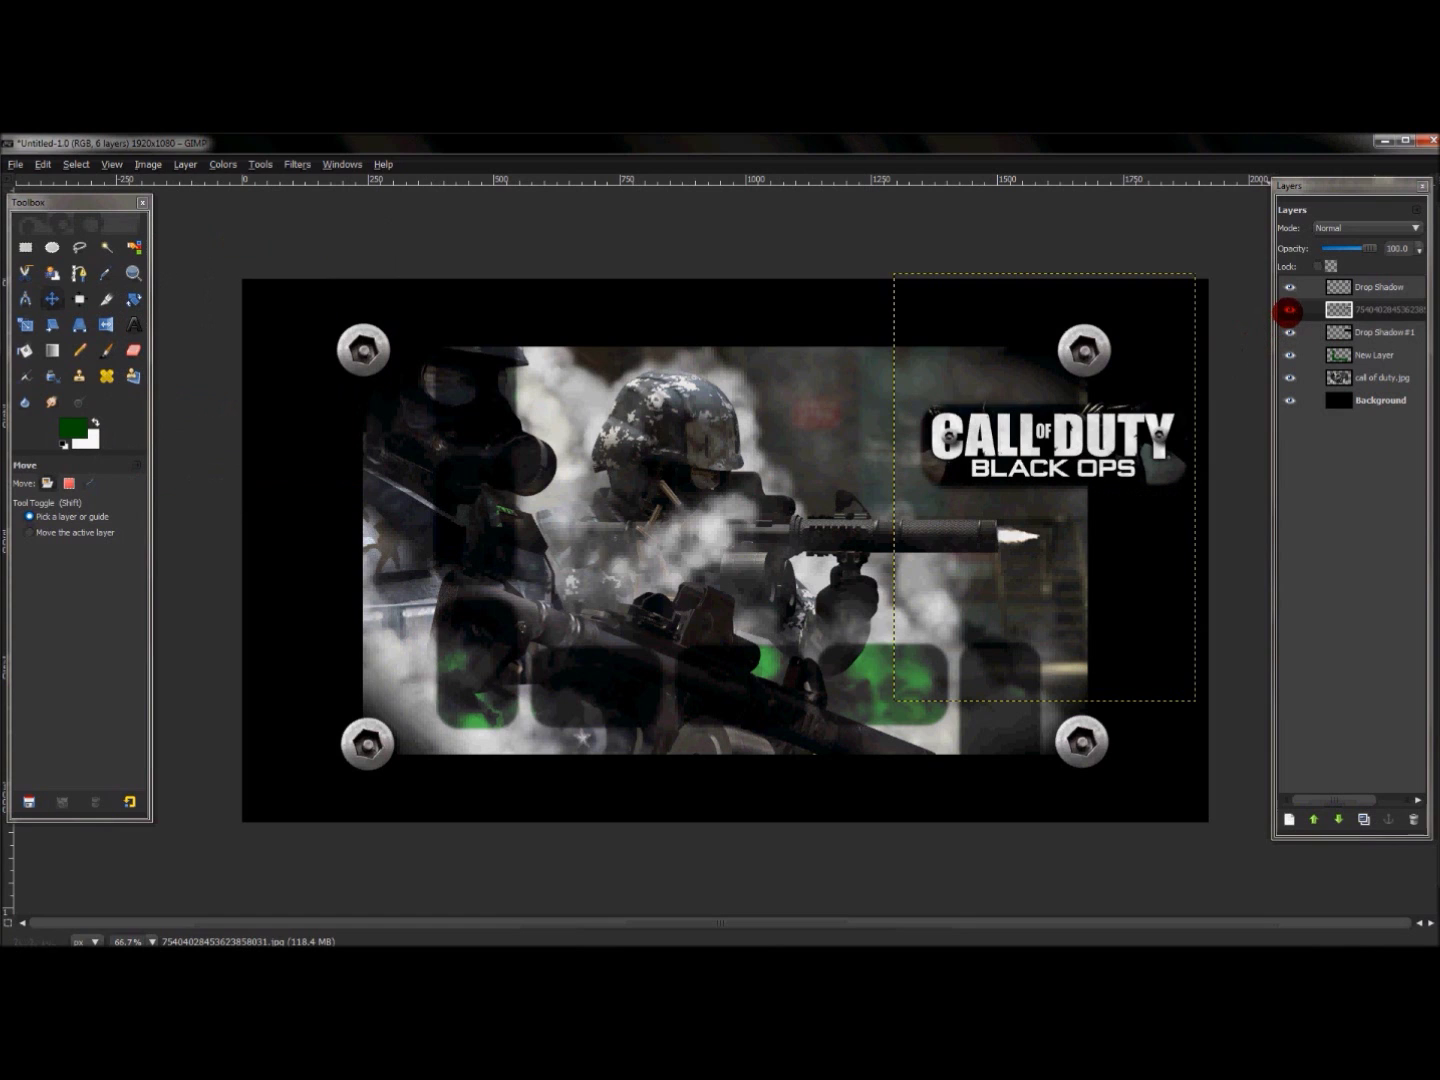
- With the logo layer temporarily hidden, shift the logo's Drop Shadow#1 layer slightly left and down
left_click(1289, 310)
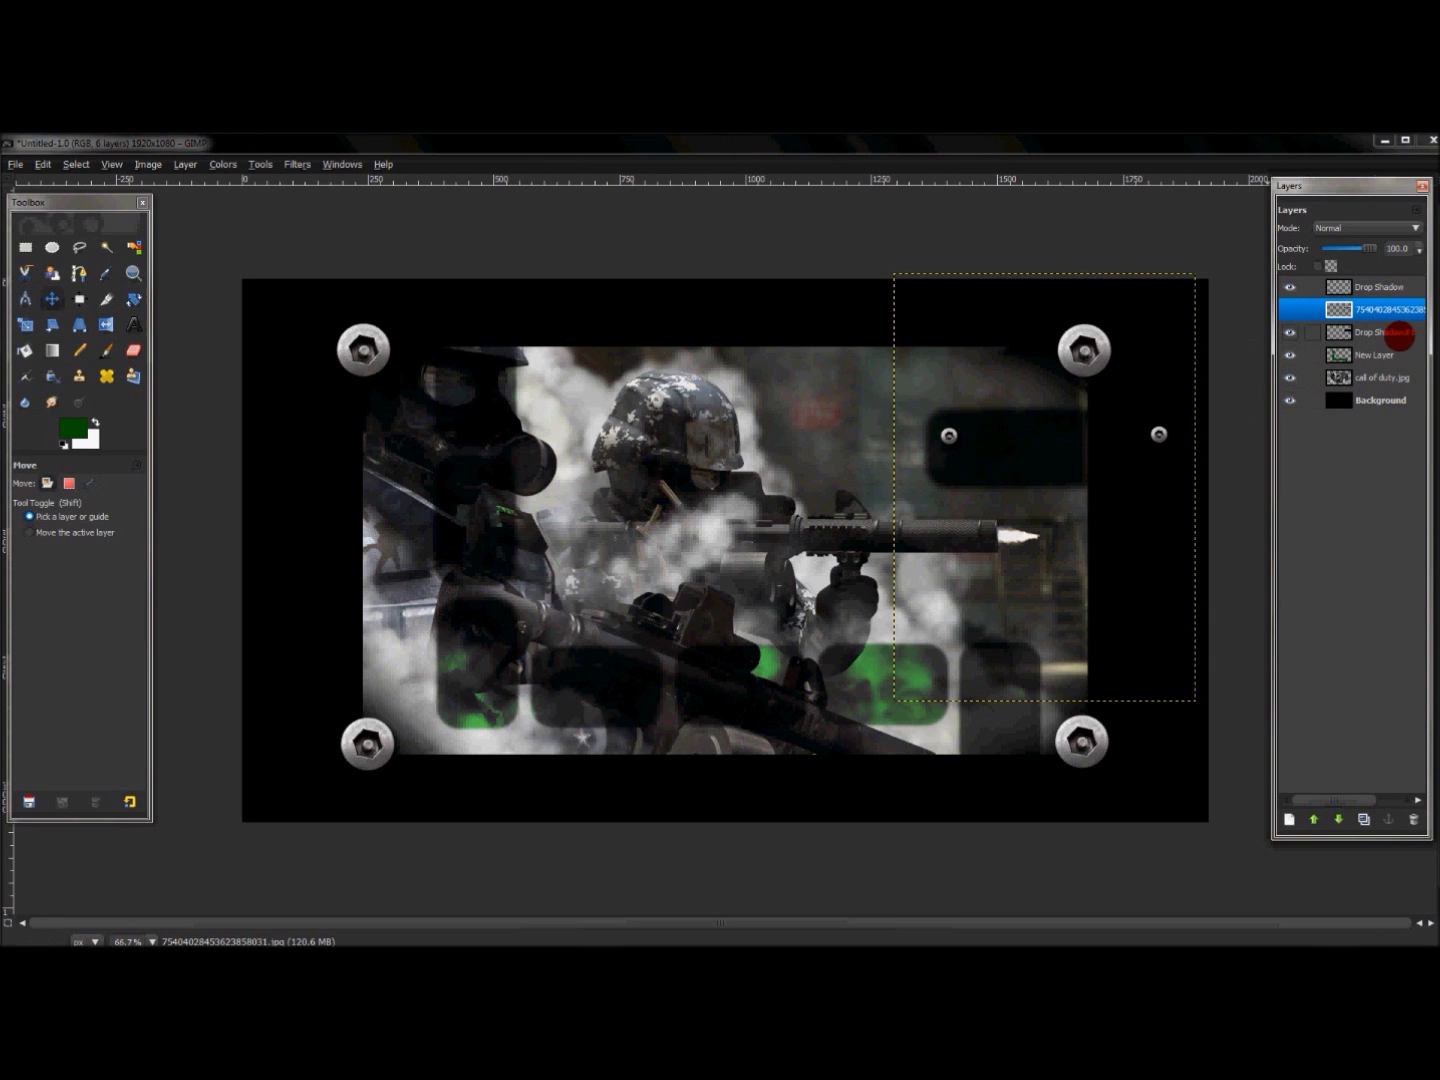
left_click(1394, 333)
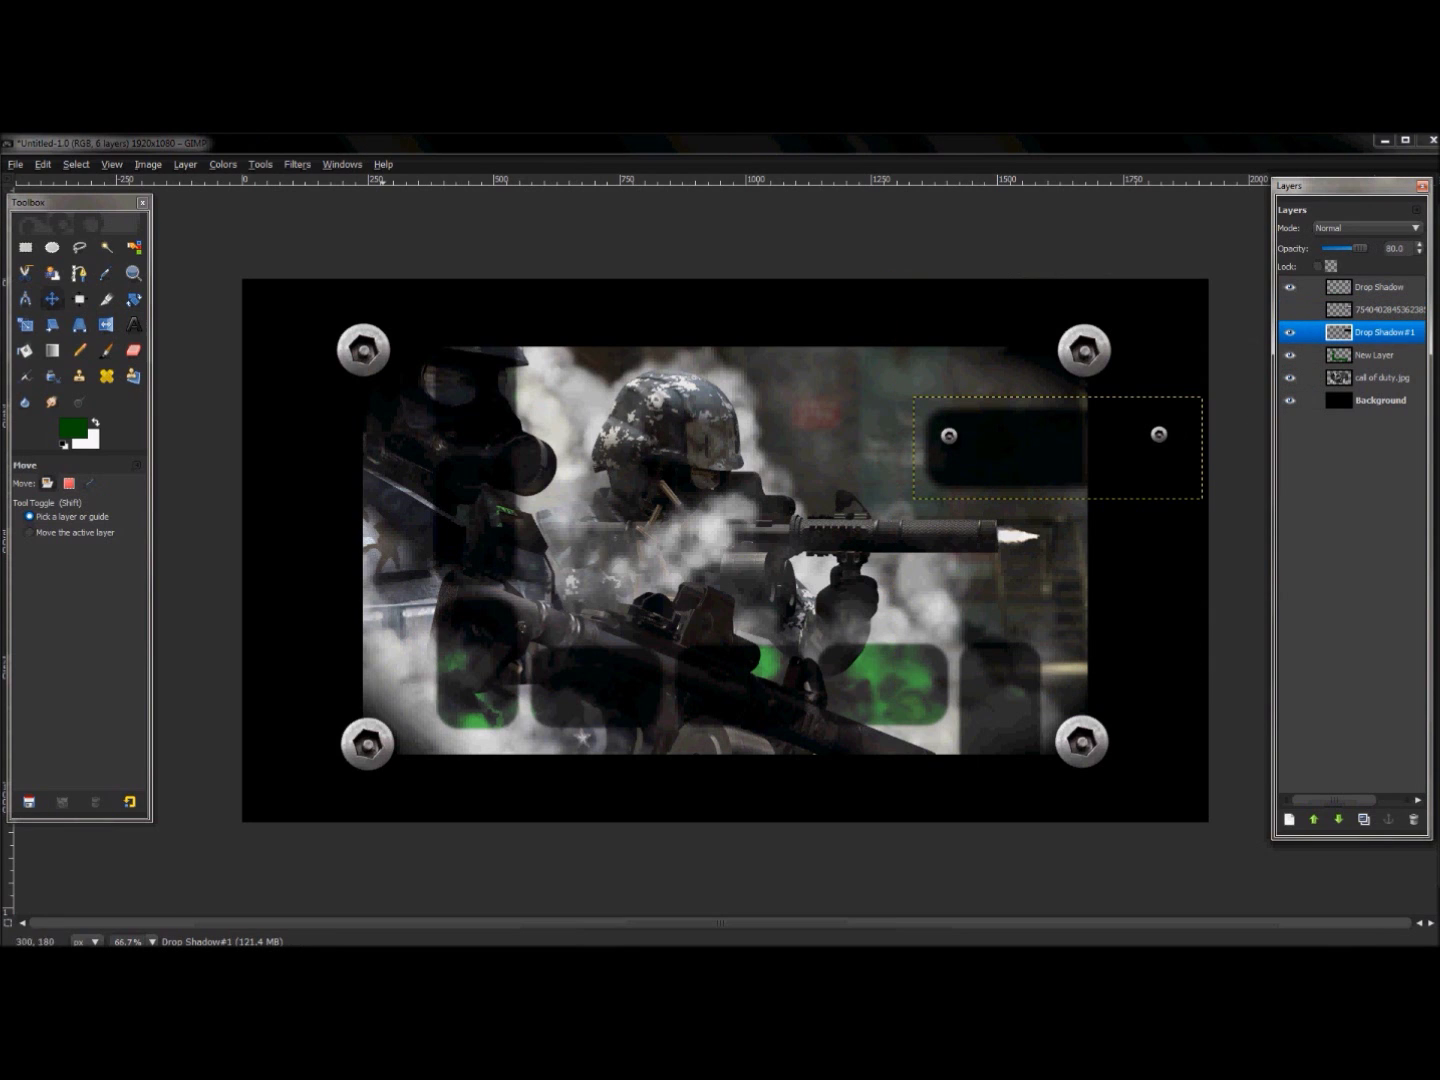
left_click(55, 301)
left_click(1052, 456)
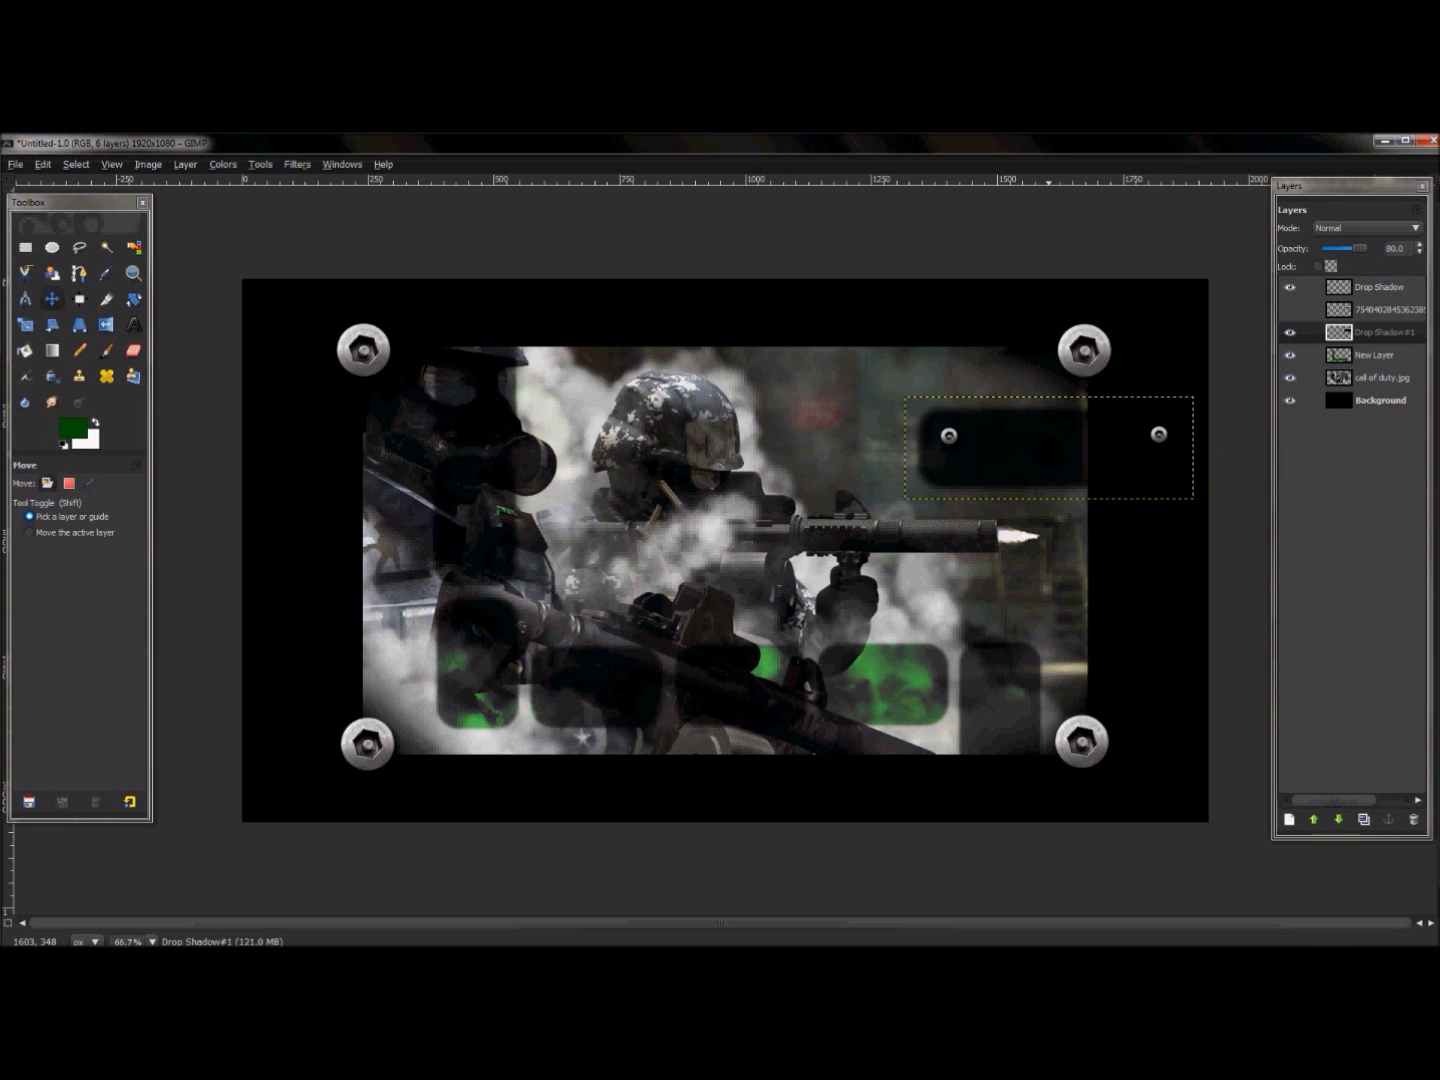
key("Down")
key("Down")
key("Down")
key("Down")
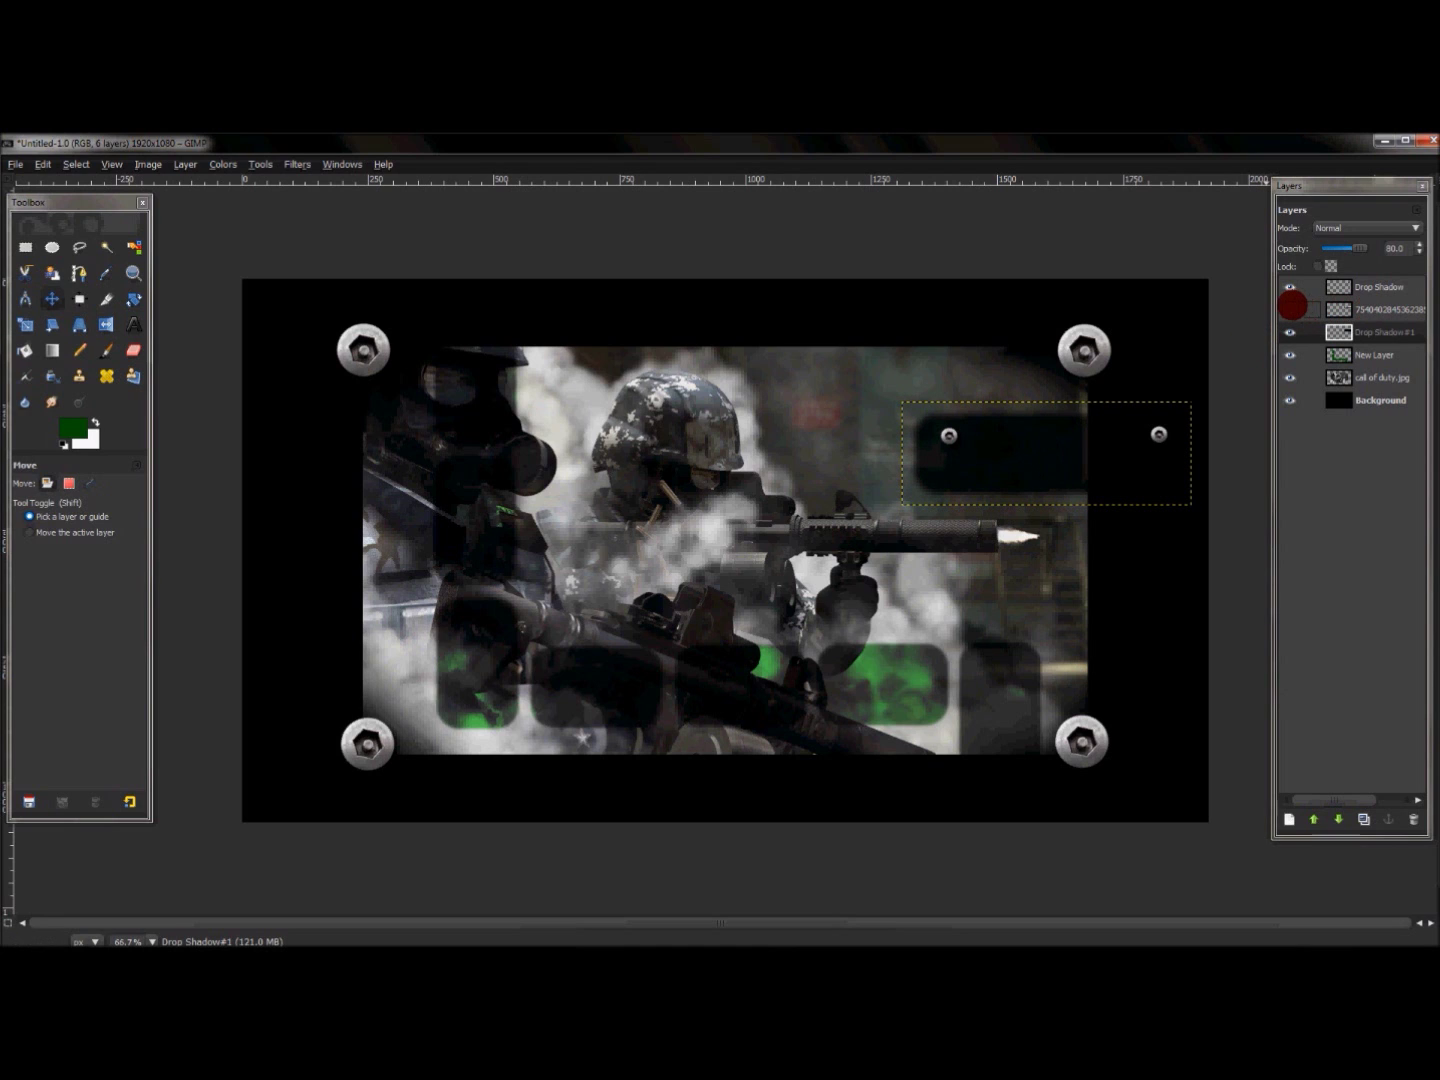
left_click(1291, 309)
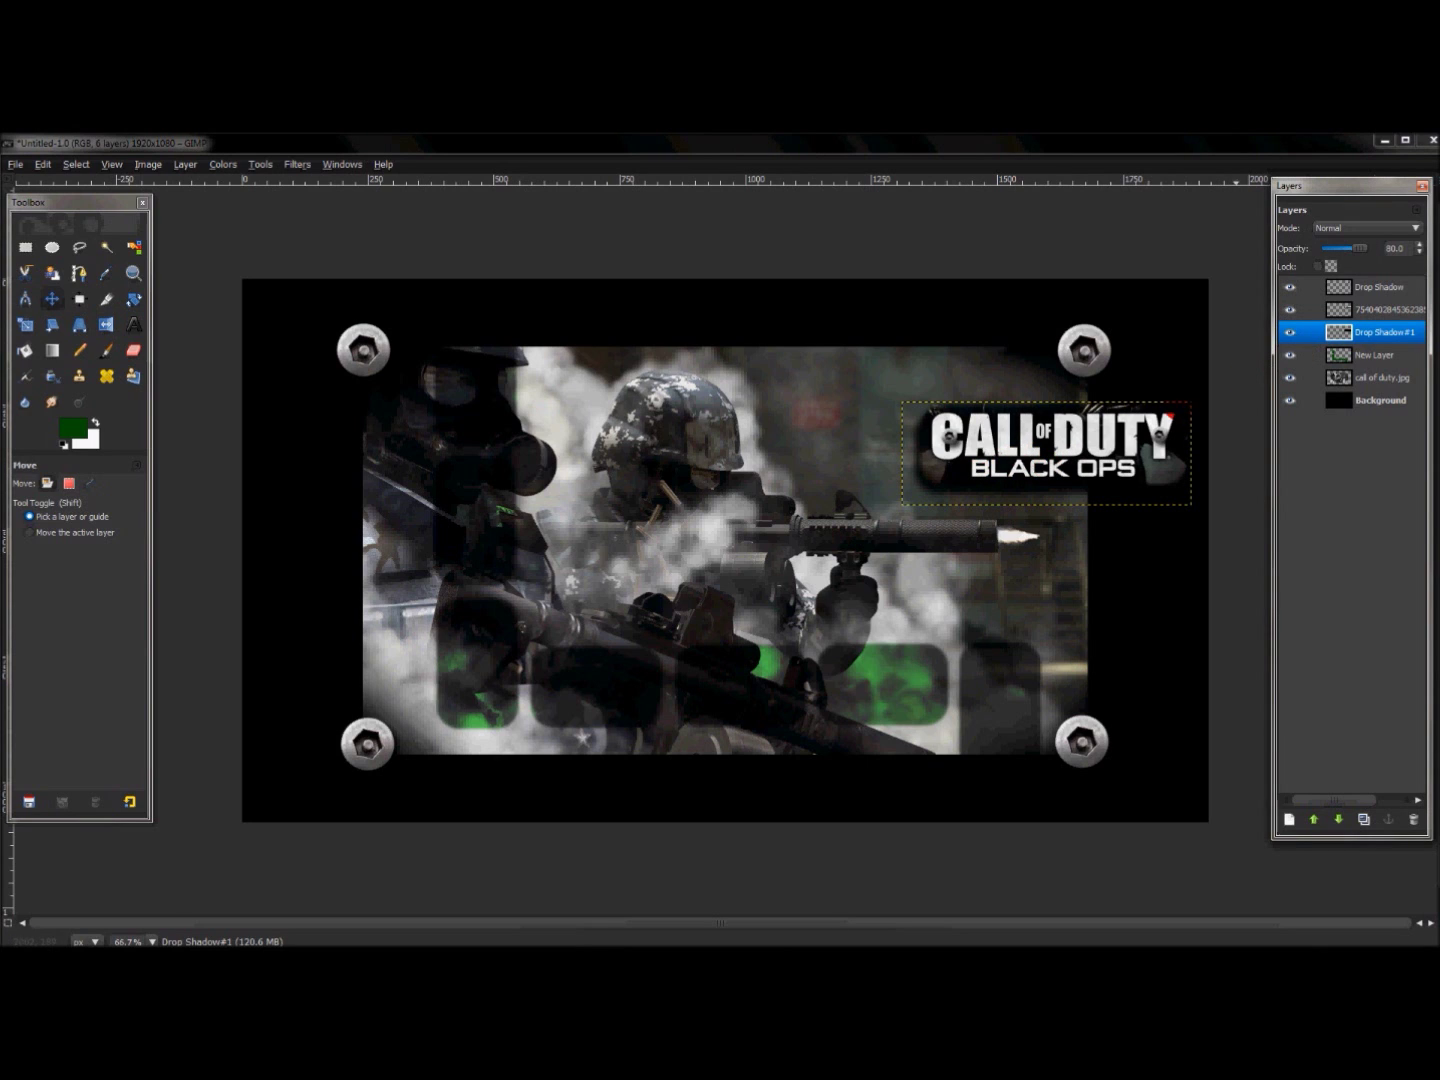
- Nudge the Drop Shadow#1 layer farther left and slightly lower behind the visible Call of Duty logo
left_click(932, 489)
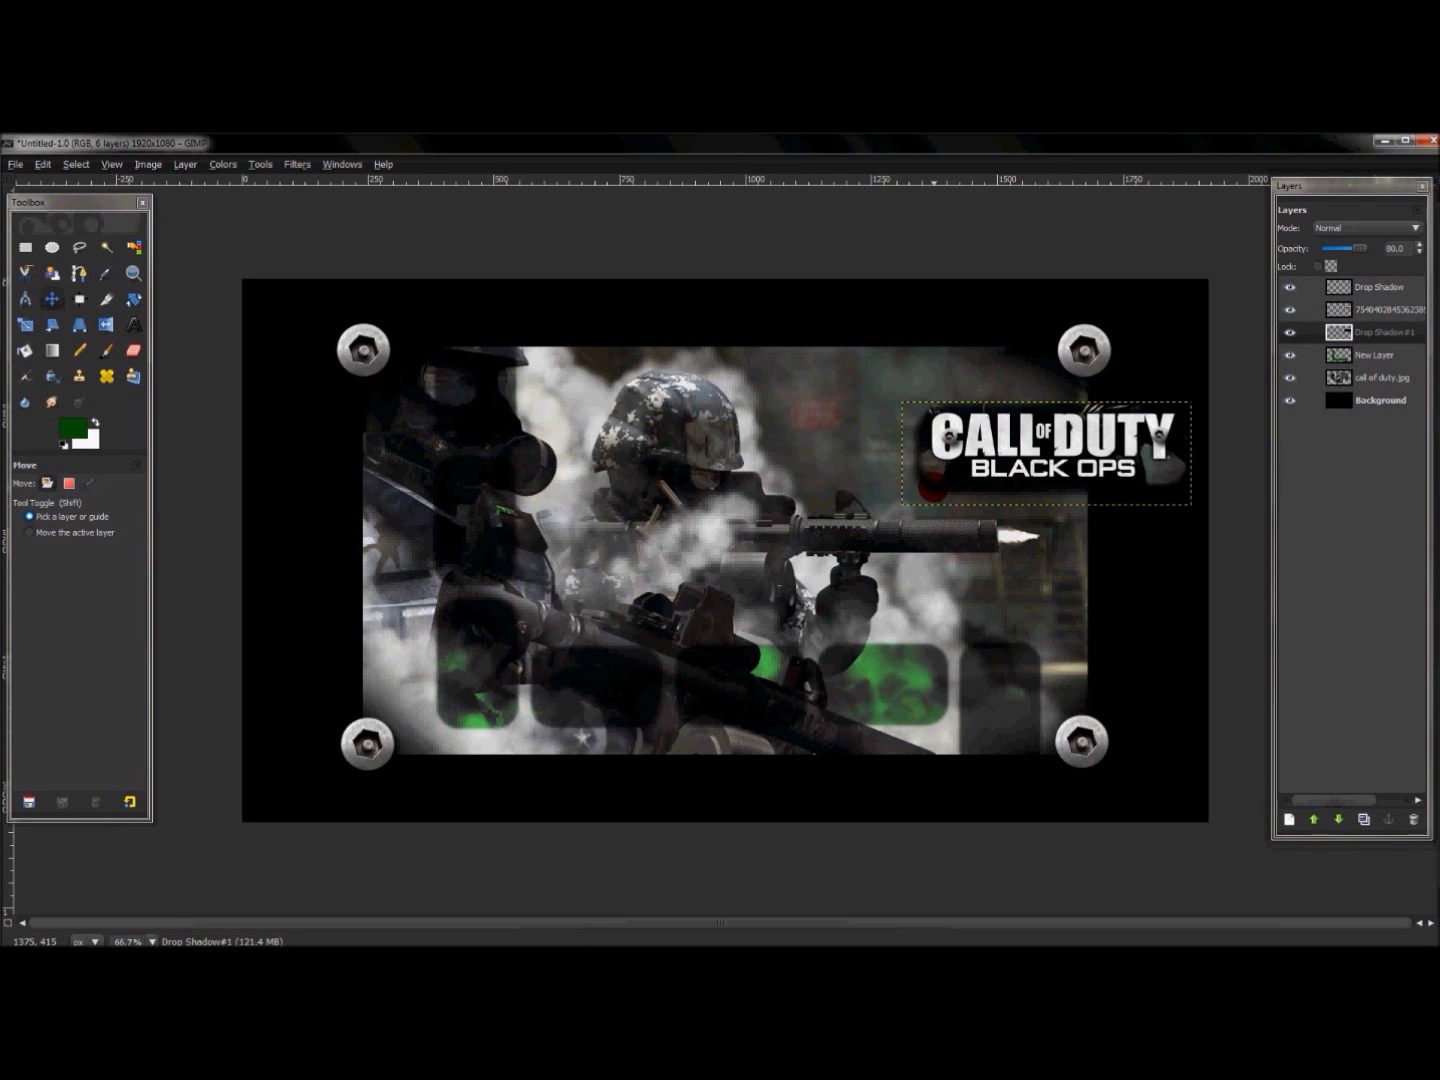
key("Left")
key("Left")
key("Left")
key("Left")
key("Left")
key("Left")
key("Left")
key("Left")
key("Left")
key("Left")
key("Left")
key("Left")
key("Left")
key("Left")
key("Left")
key("Left")
key("Left")
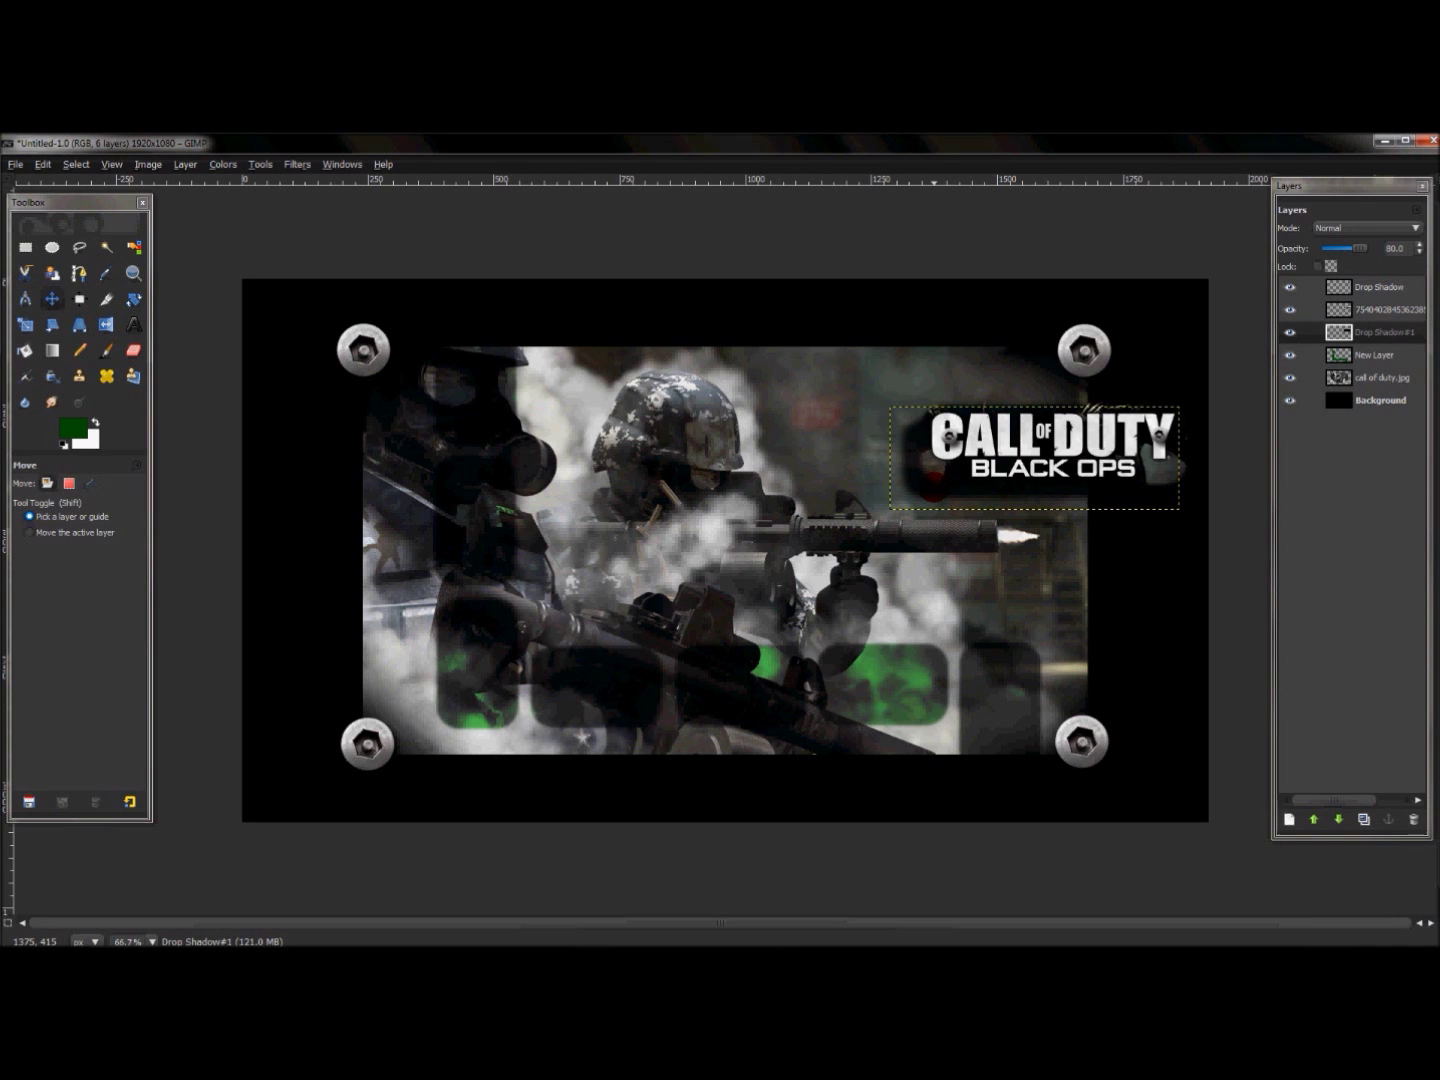
left_click(1337, 508)
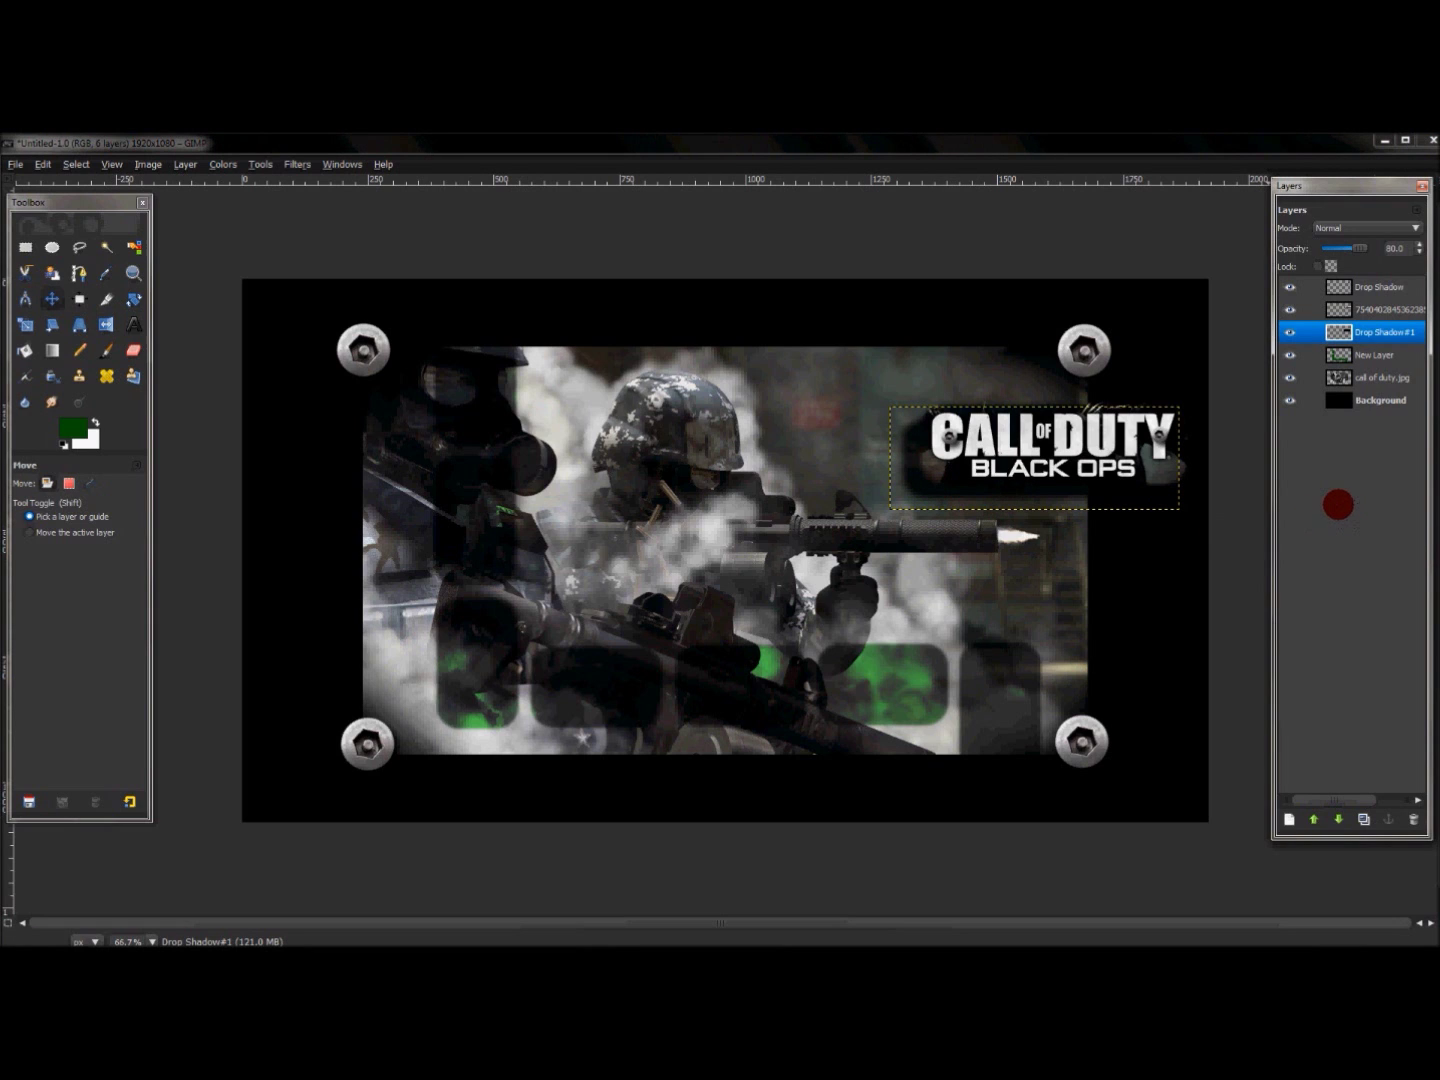
left_click(1366, 405)
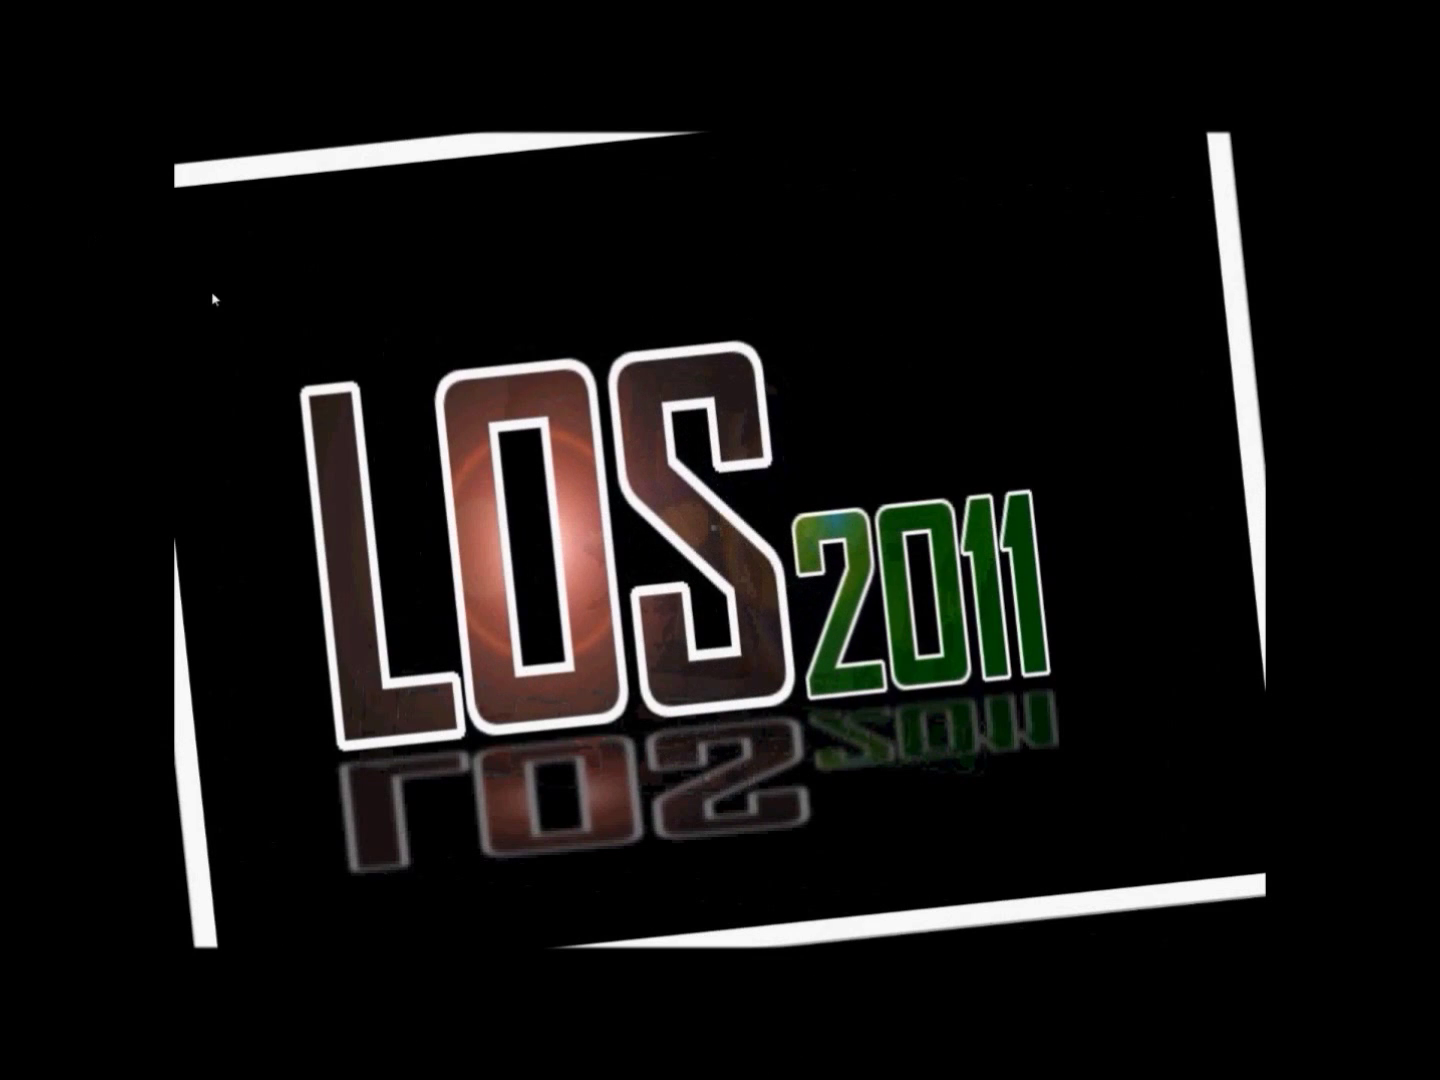
left_click(512, 382)
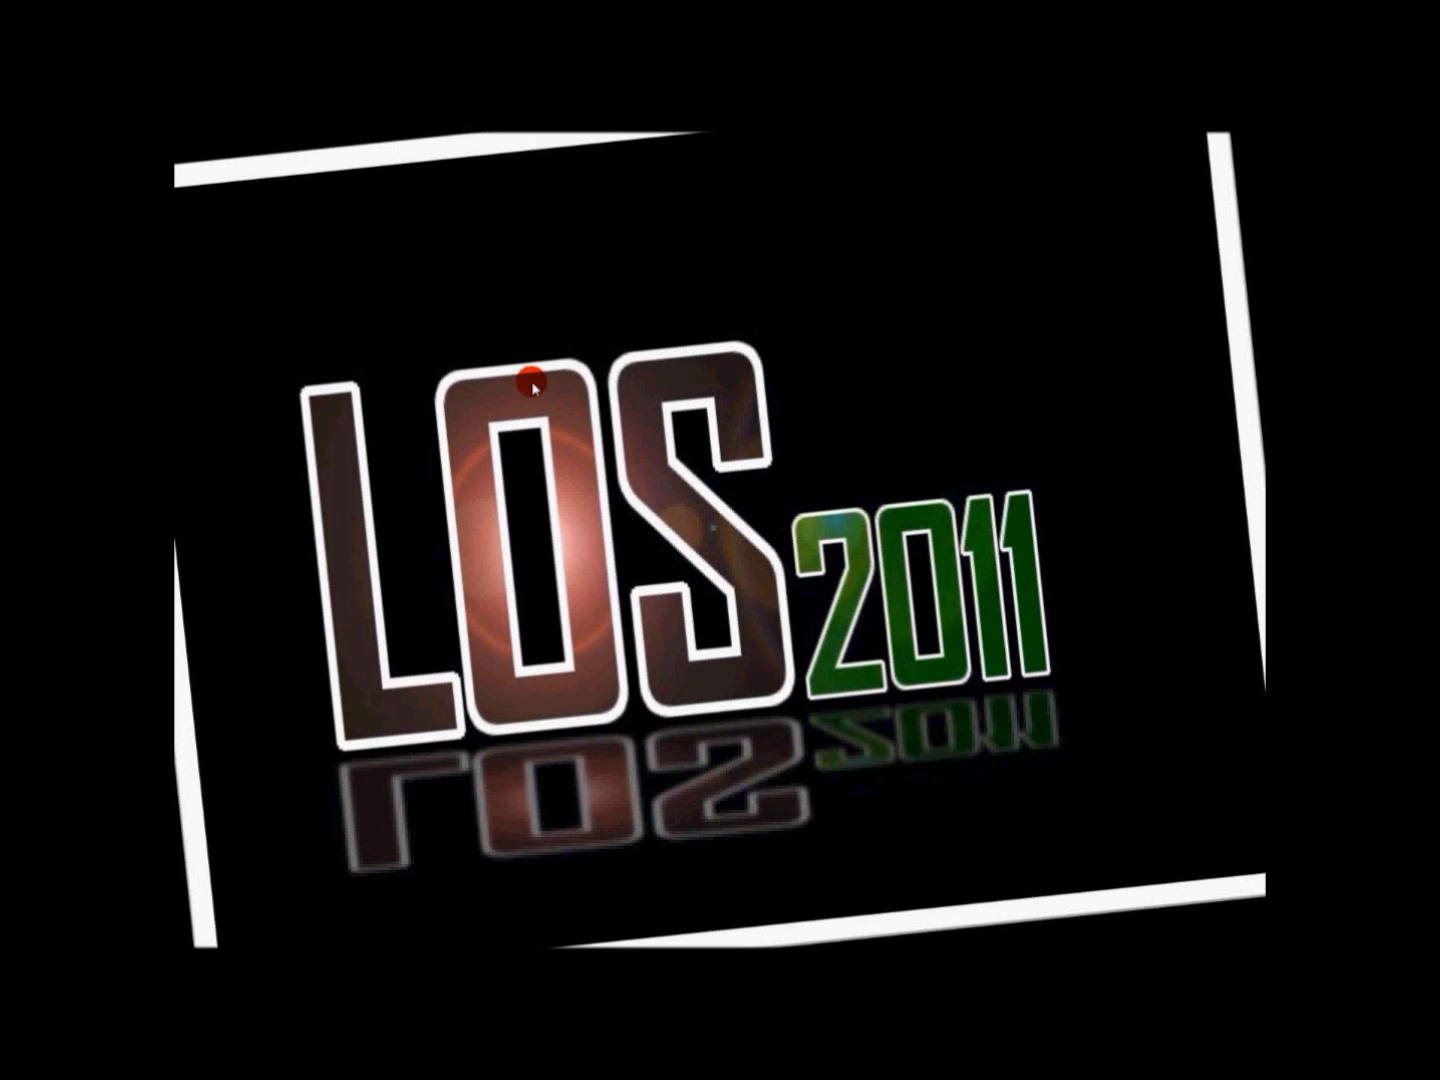
left_click(533, 389)
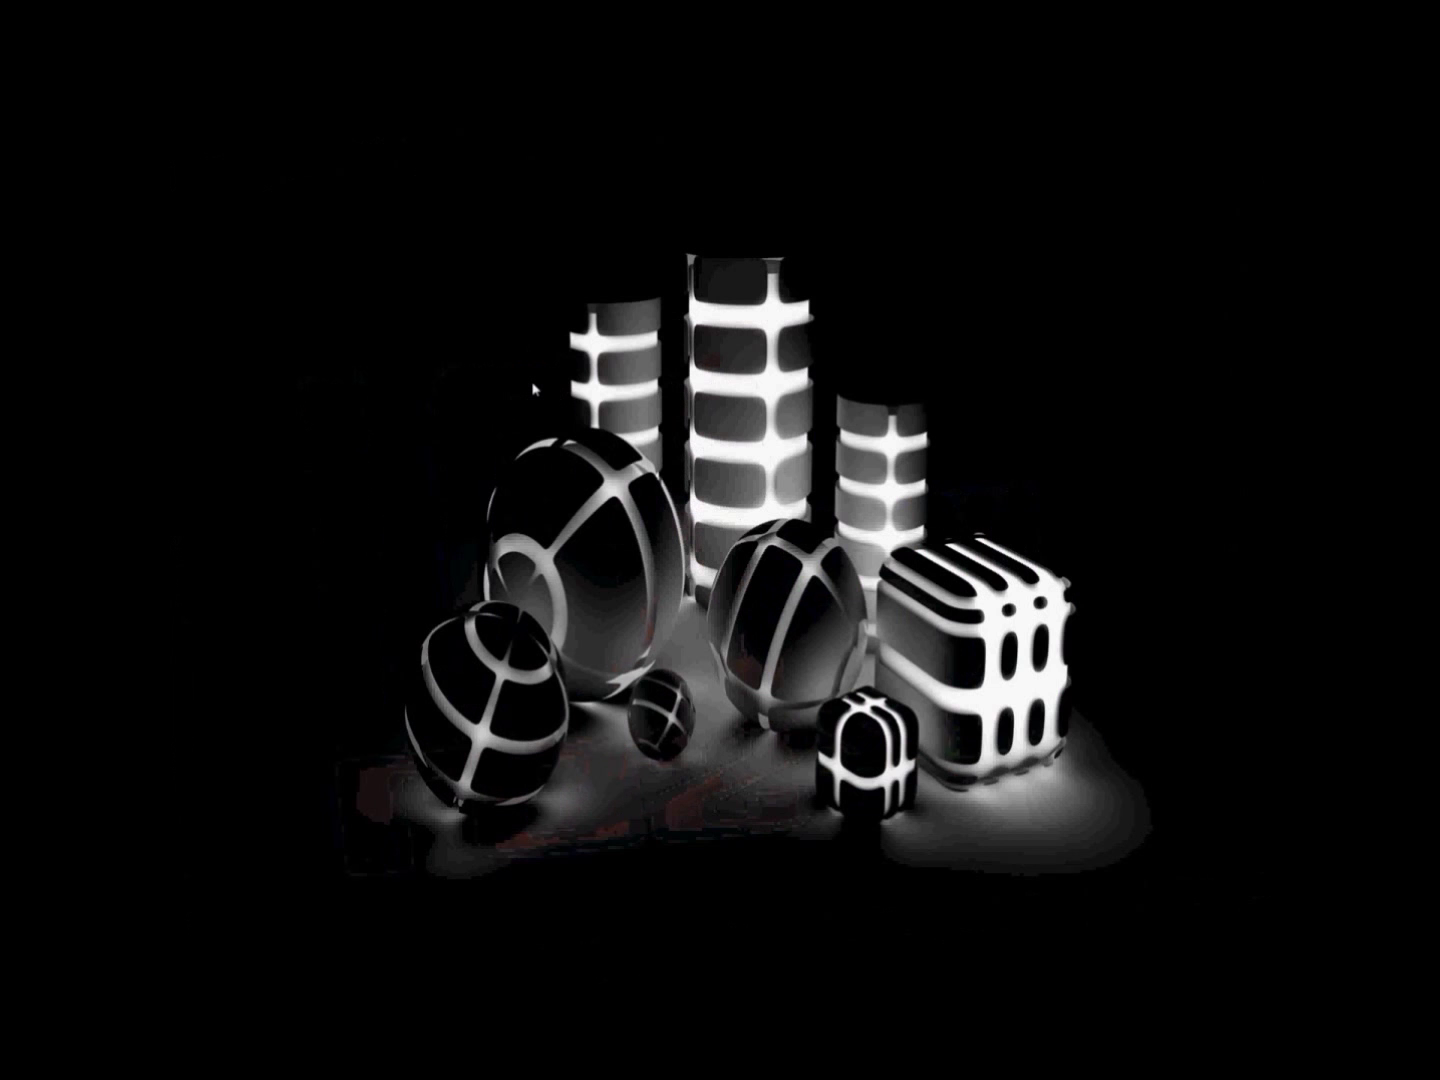